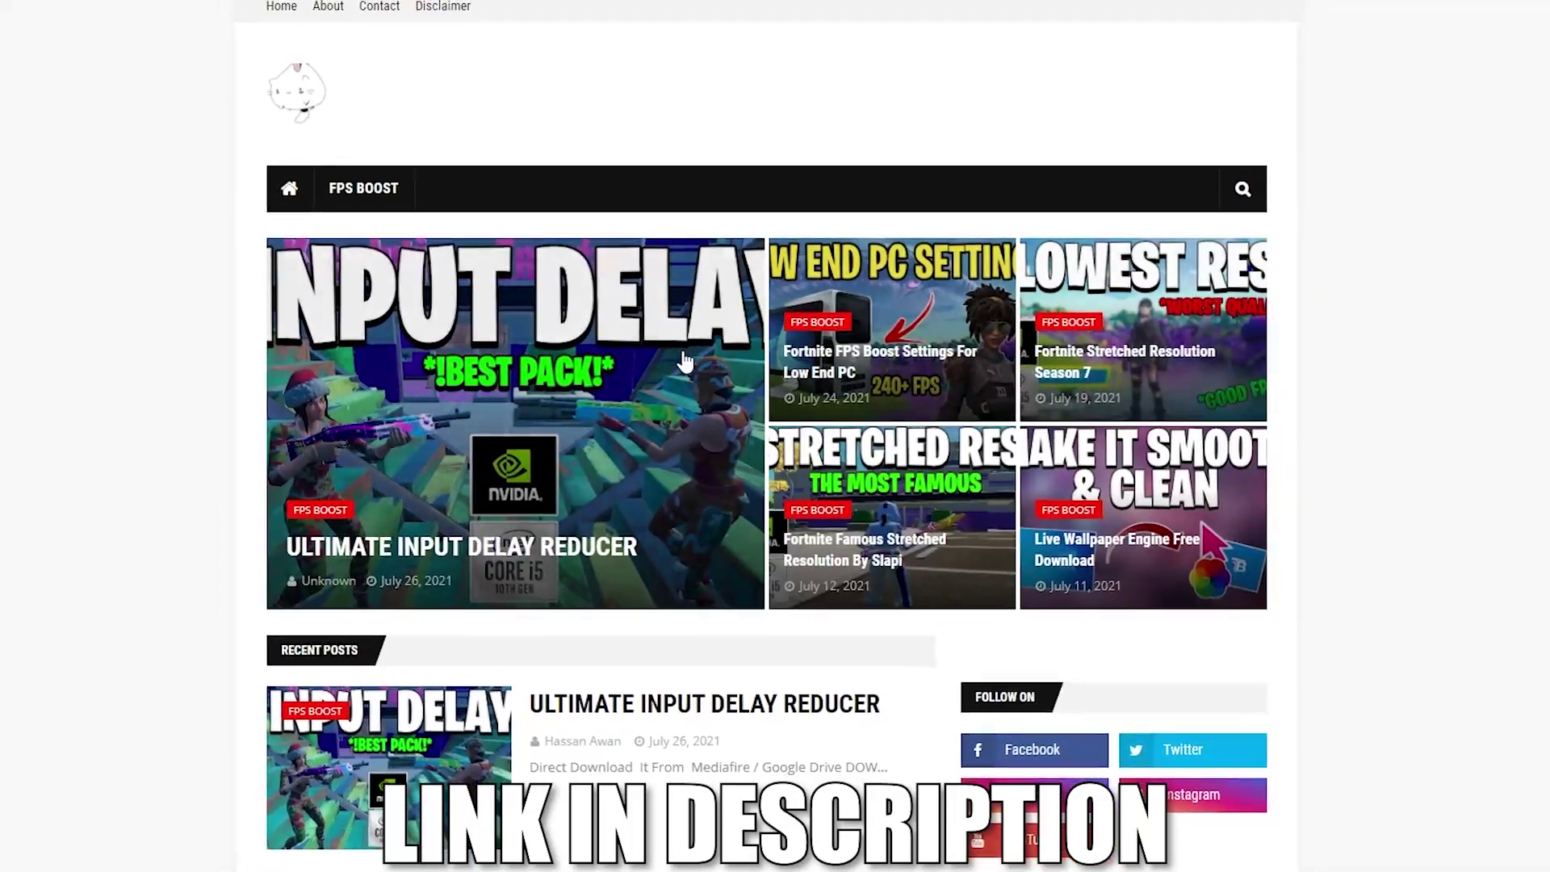
# - Find Windows Update by searching 'check' and start a new check for updates
pyautogui.scroll(-15, 684, 361)
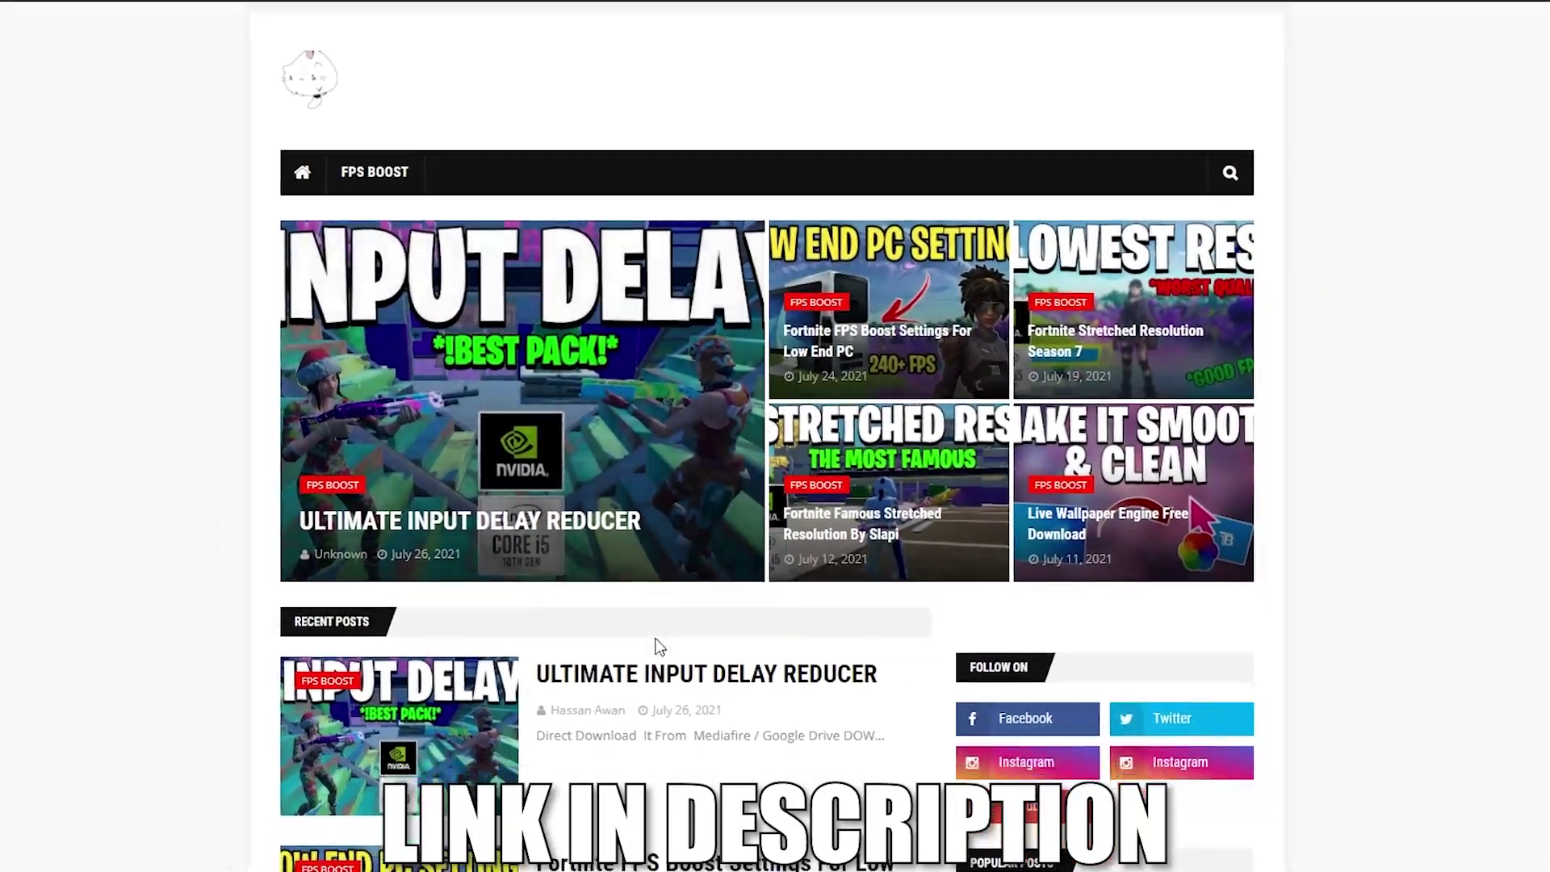
pyautogui.scroll(15, 750, 754)
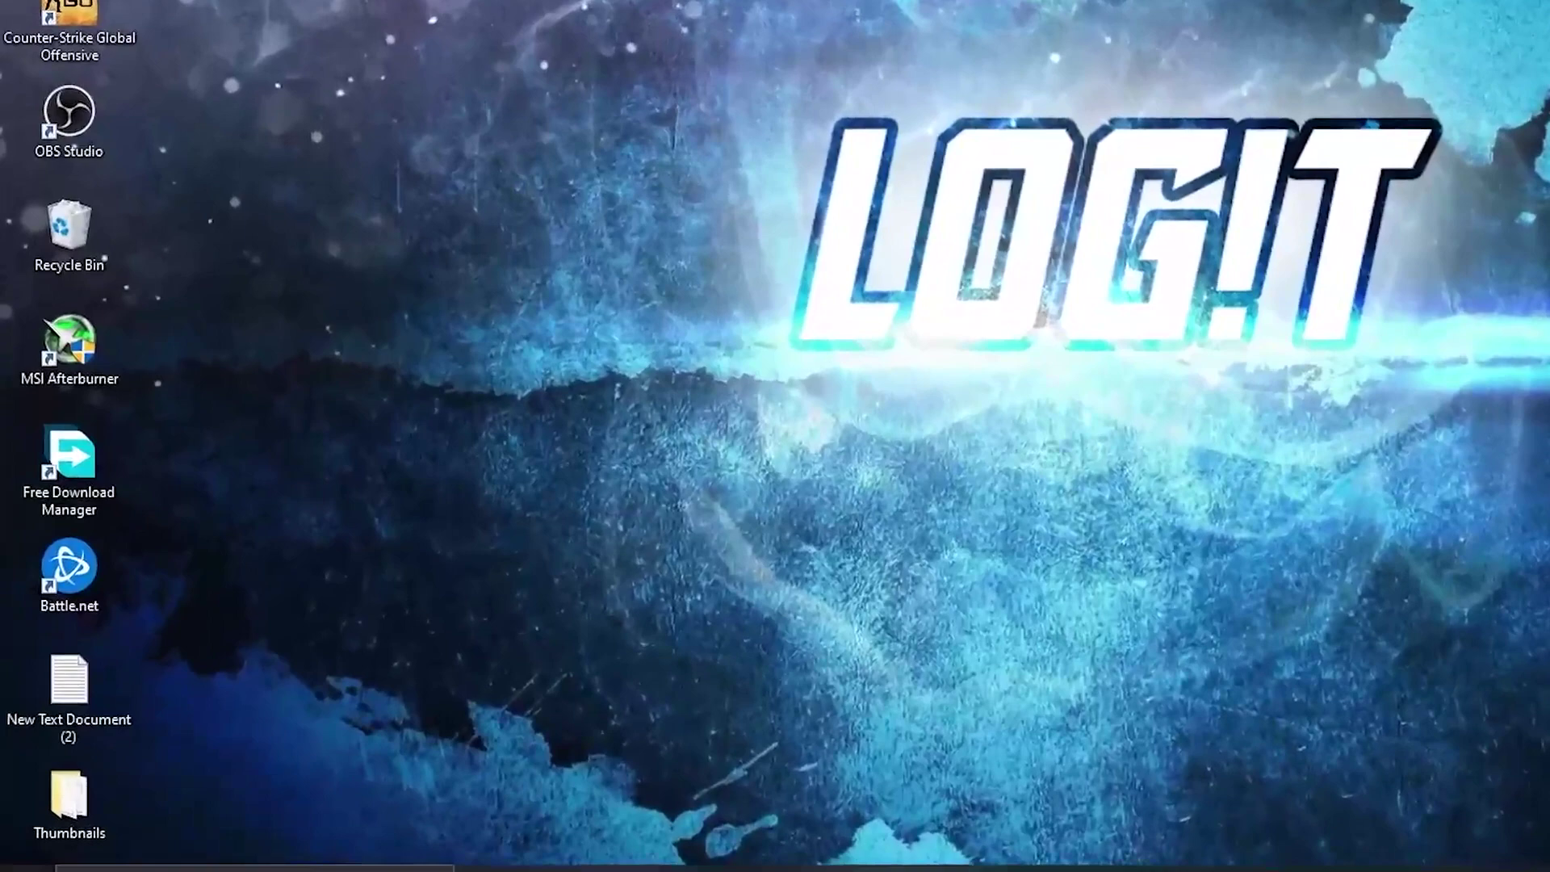
pyautogui.click(187, 850)
pyautogui.write('check')
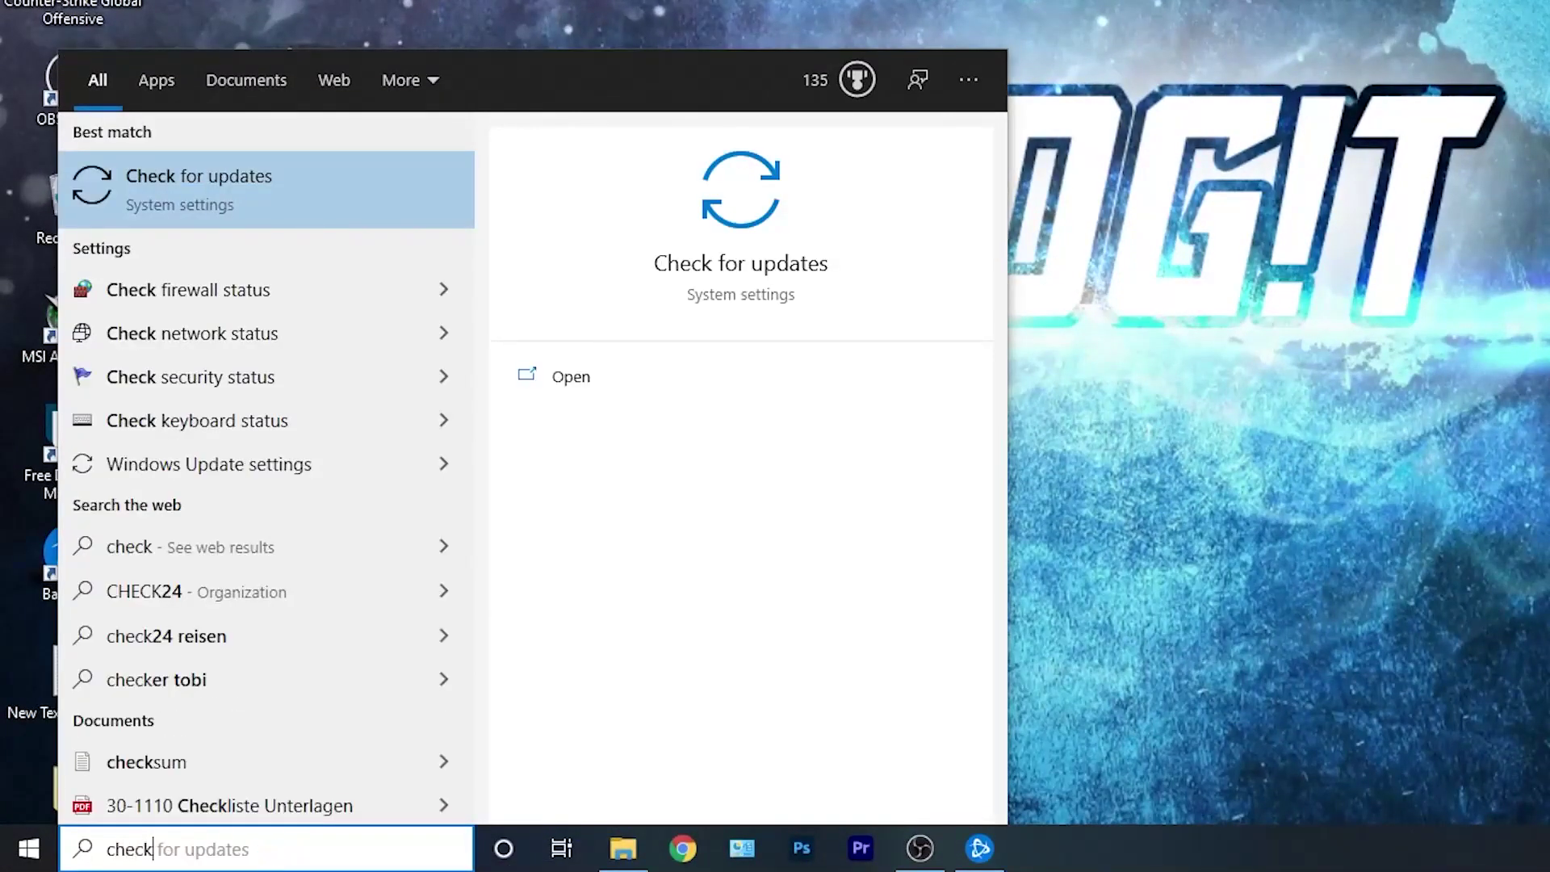
pyautogui.click(226, 197)
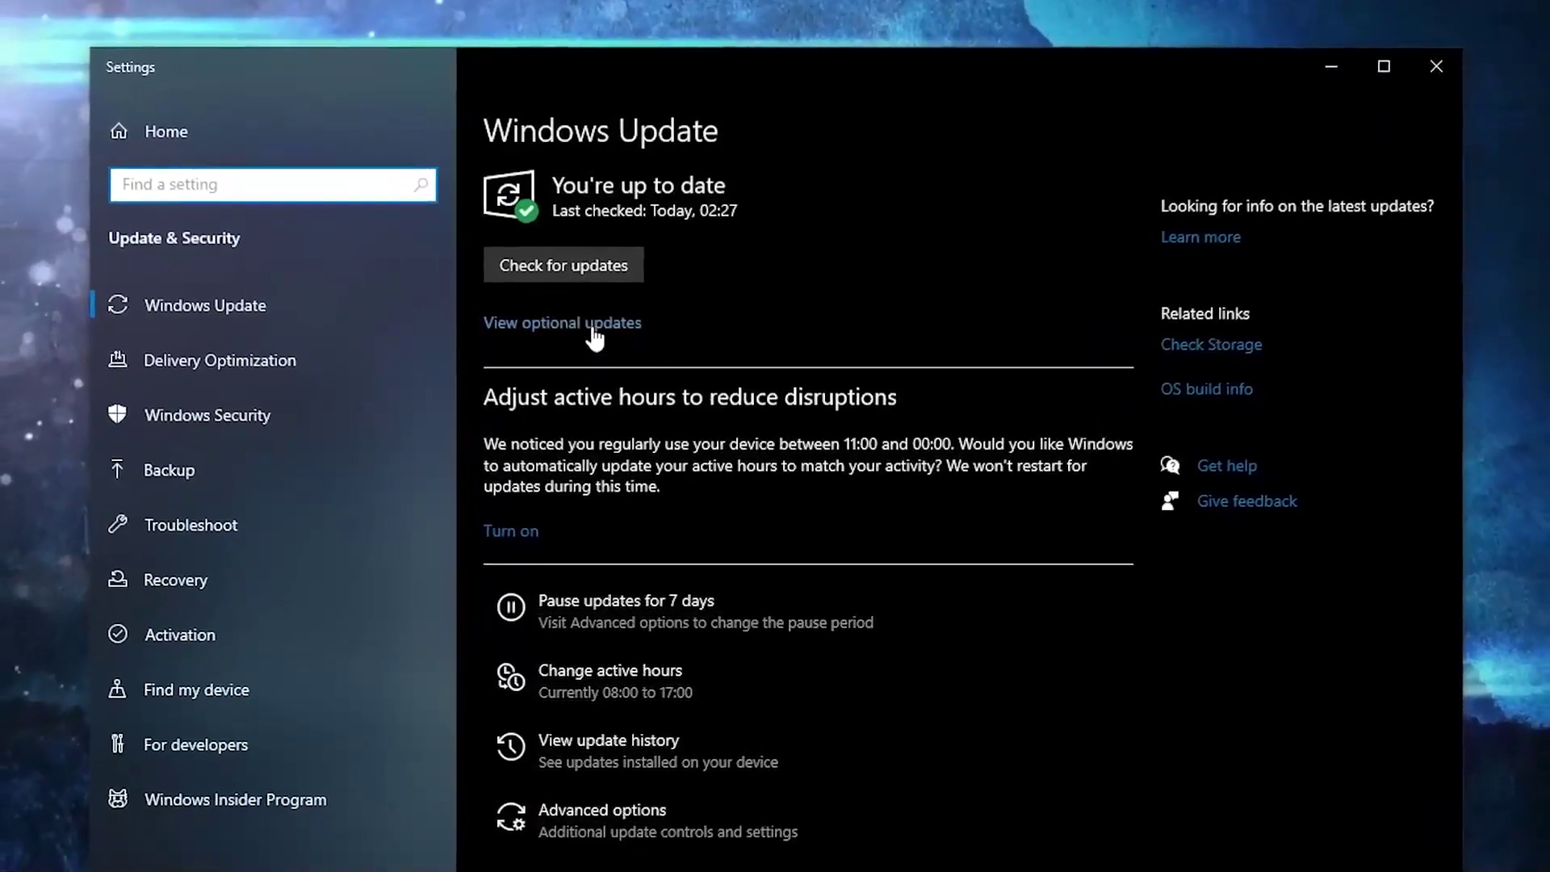
pyautogui.click(574, 262)
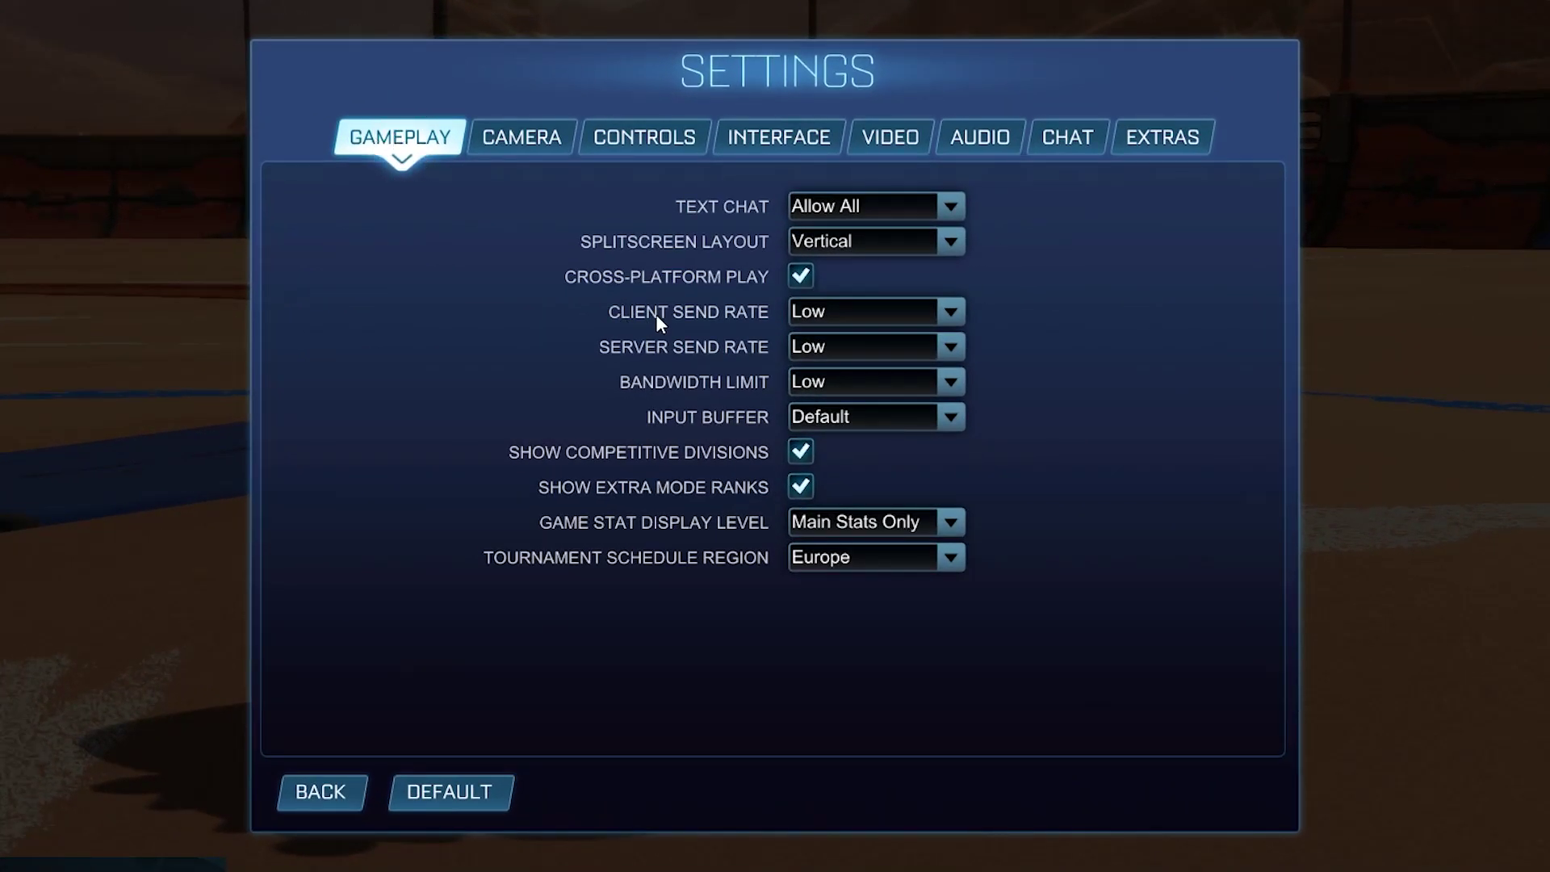
pyautogui.click(829, 311)
pyautogui.click(828, 339)
pyautogui.click(820, 348)
pyautogui.click(827, 376)
pyautogui.click(798, 379)
pyautogui.click(825, 407)
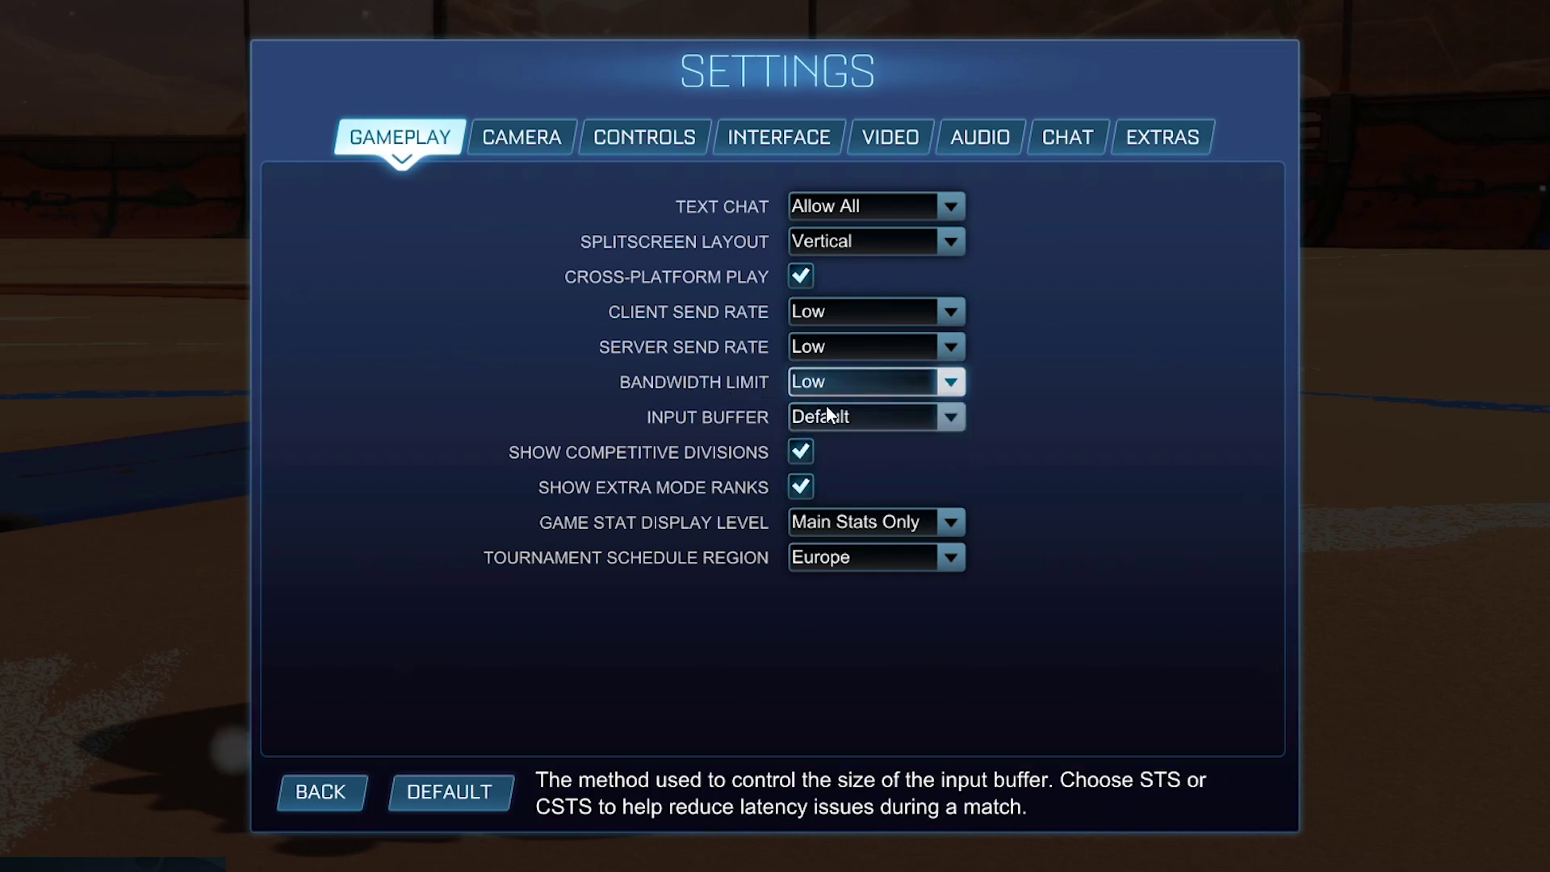
# - In Video settings, keep resolution at 1920 x 1080 16:9 and set display mode to Fullscreen
pyautogui.click(888, 142)
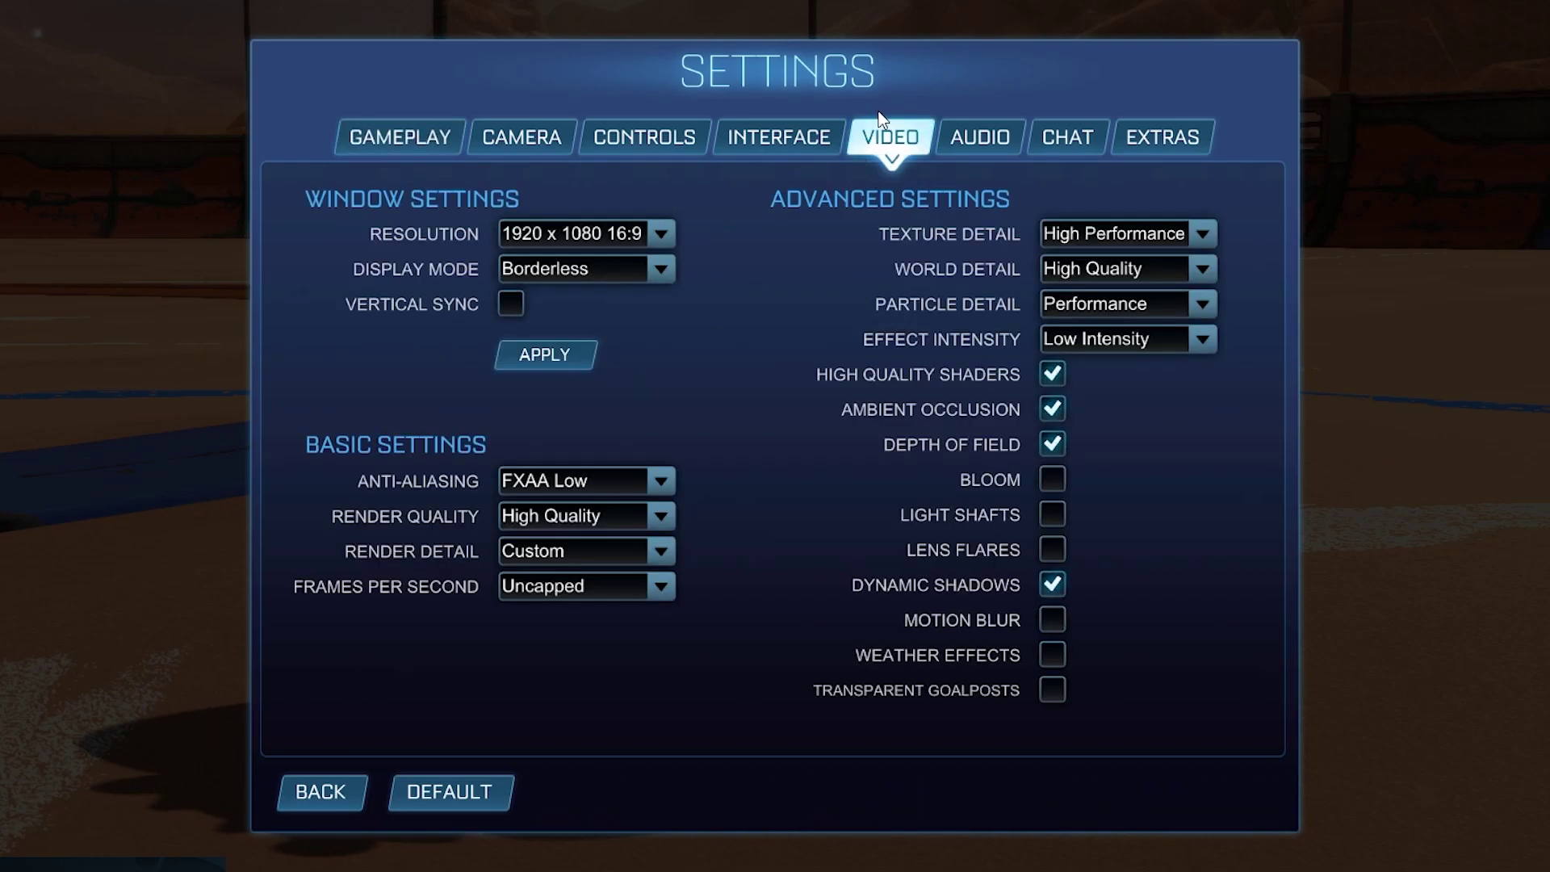
pyautogui.click(577, 237)
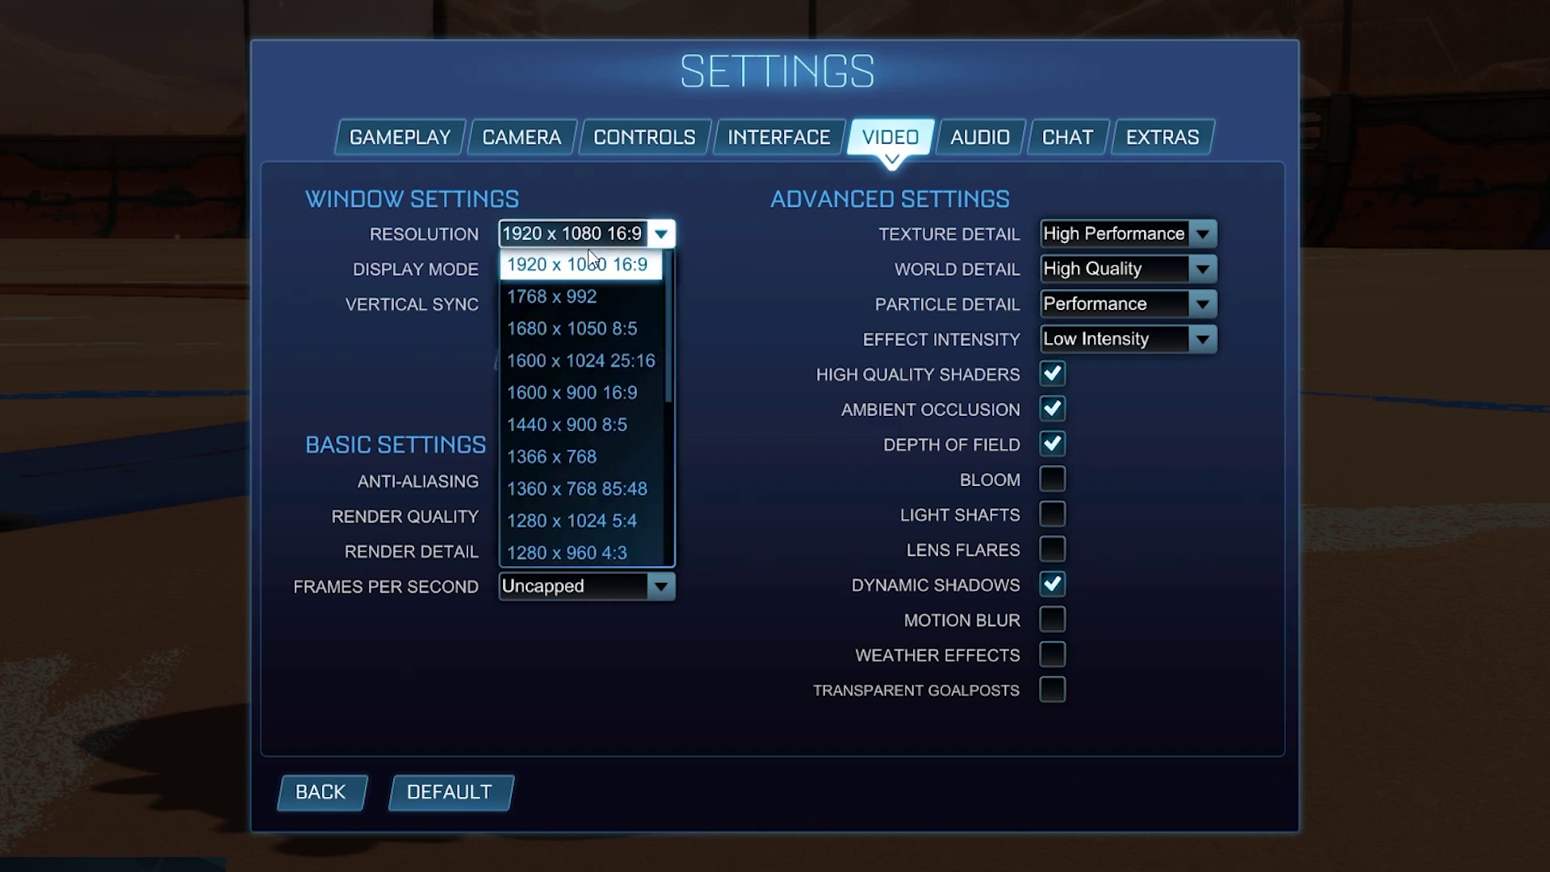
pyautogui.click(595, 265)
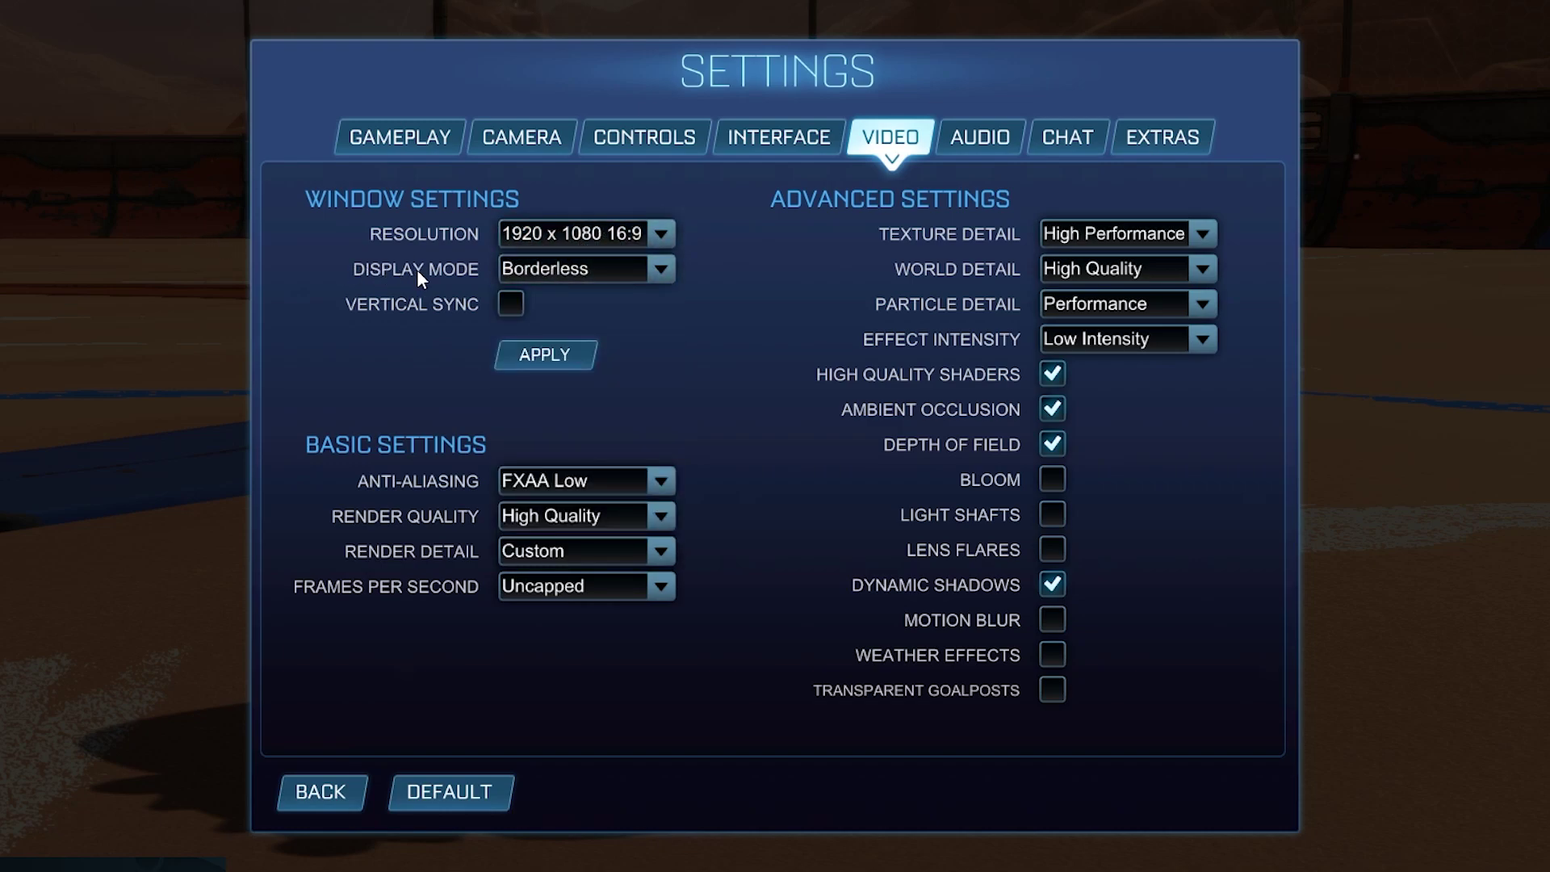
pyautogui.click(553, 268)
pyautogui.click(556, 300)
# - Set anti-aliasing Off, render quality High Performance, render detail Performance, and keep FPS Uncapped
pyautogui.click(565, 481)
pyautogui.click(572, 502)
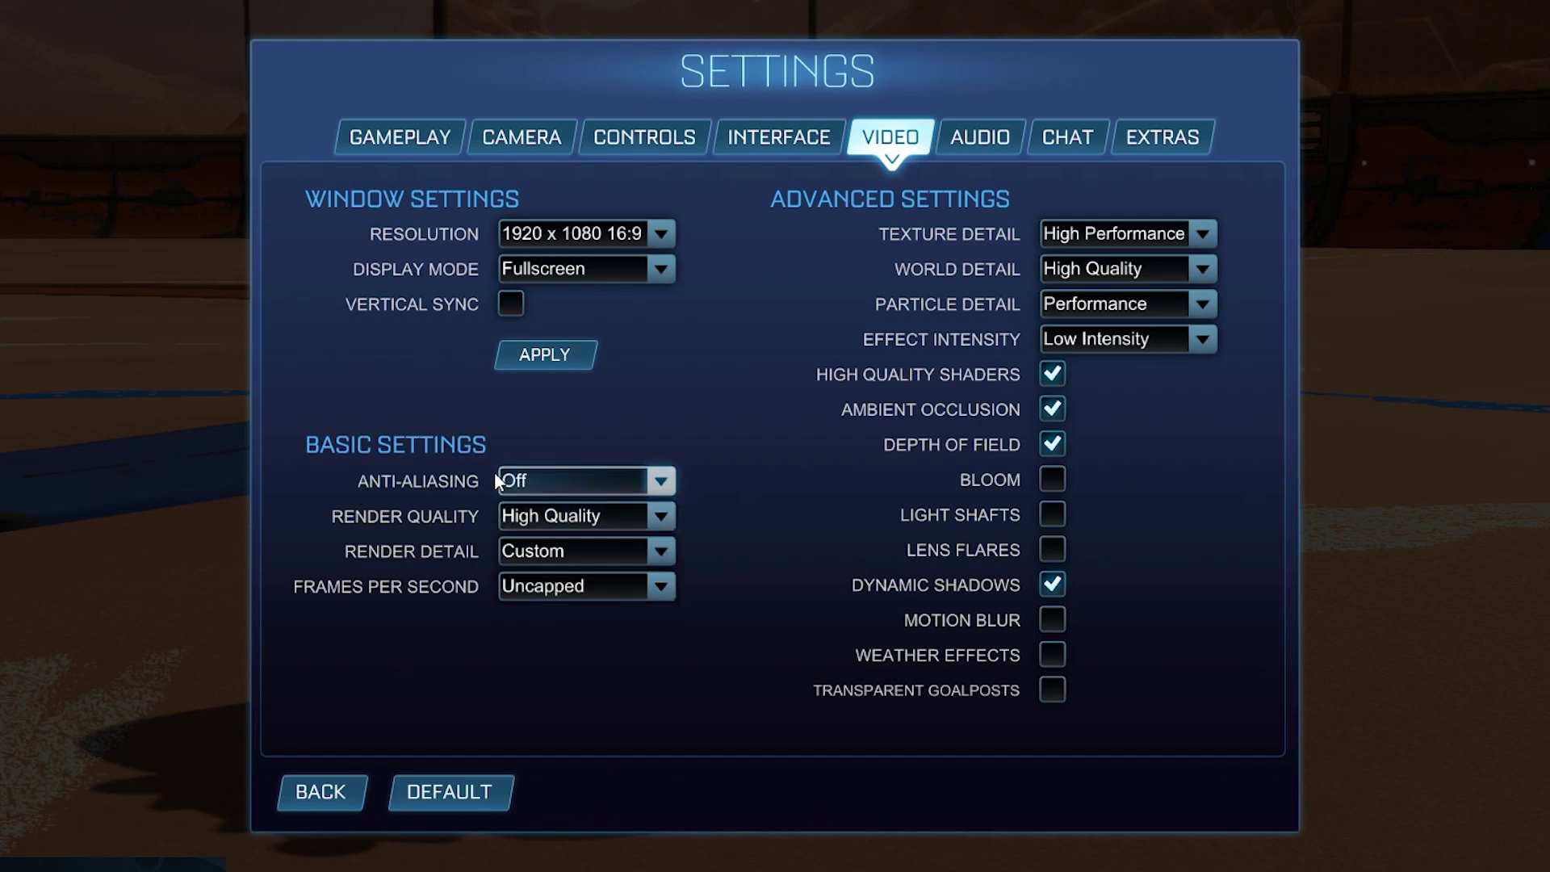
pyautogui.click(516, 515)
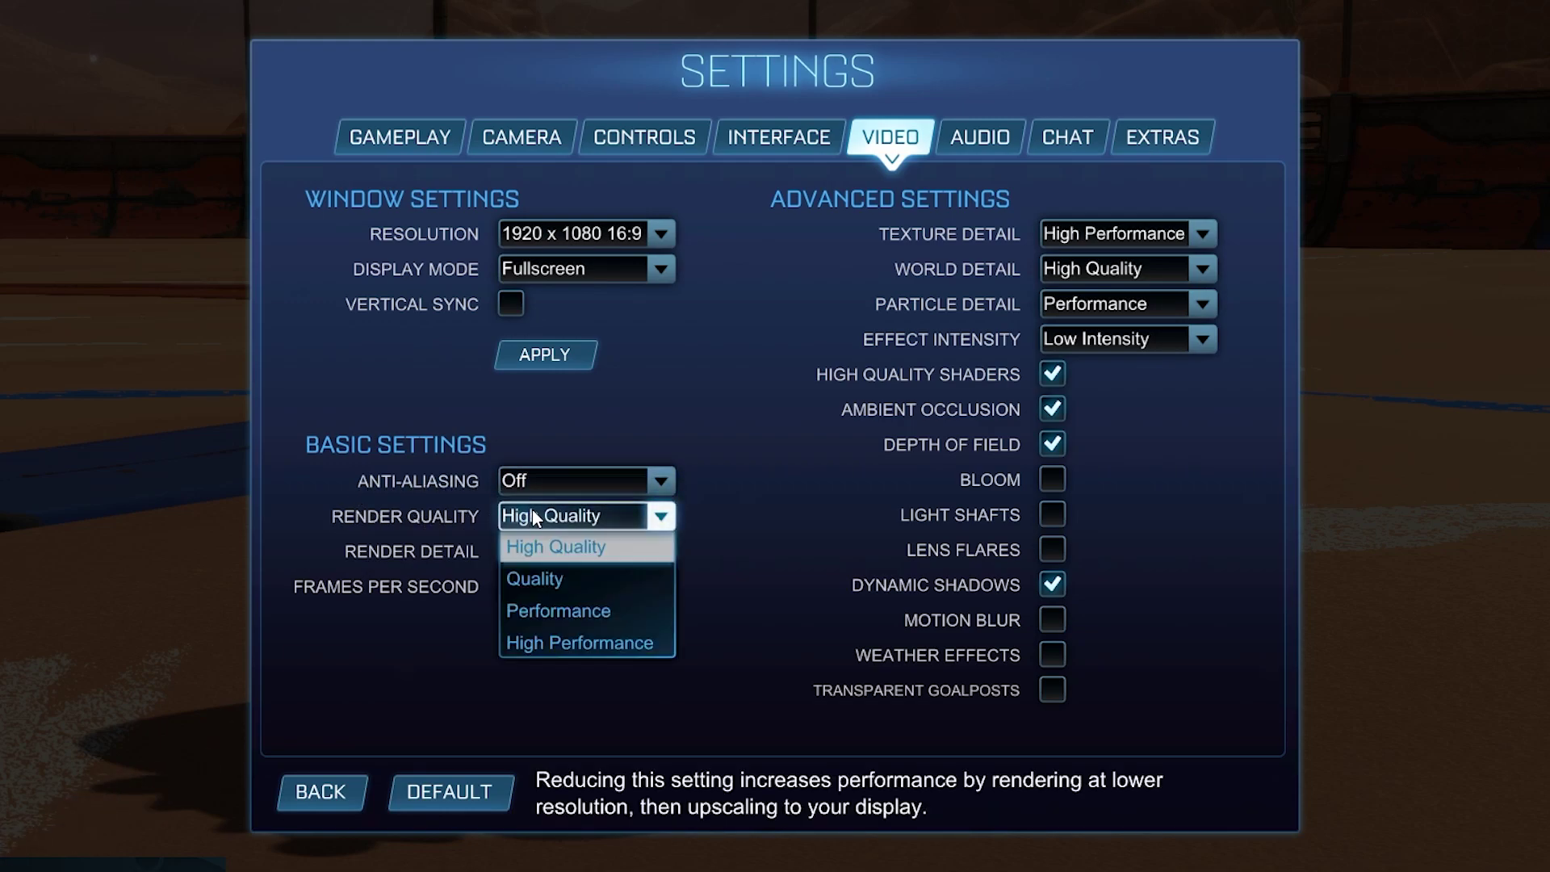
pyautogui.click(547, 640)
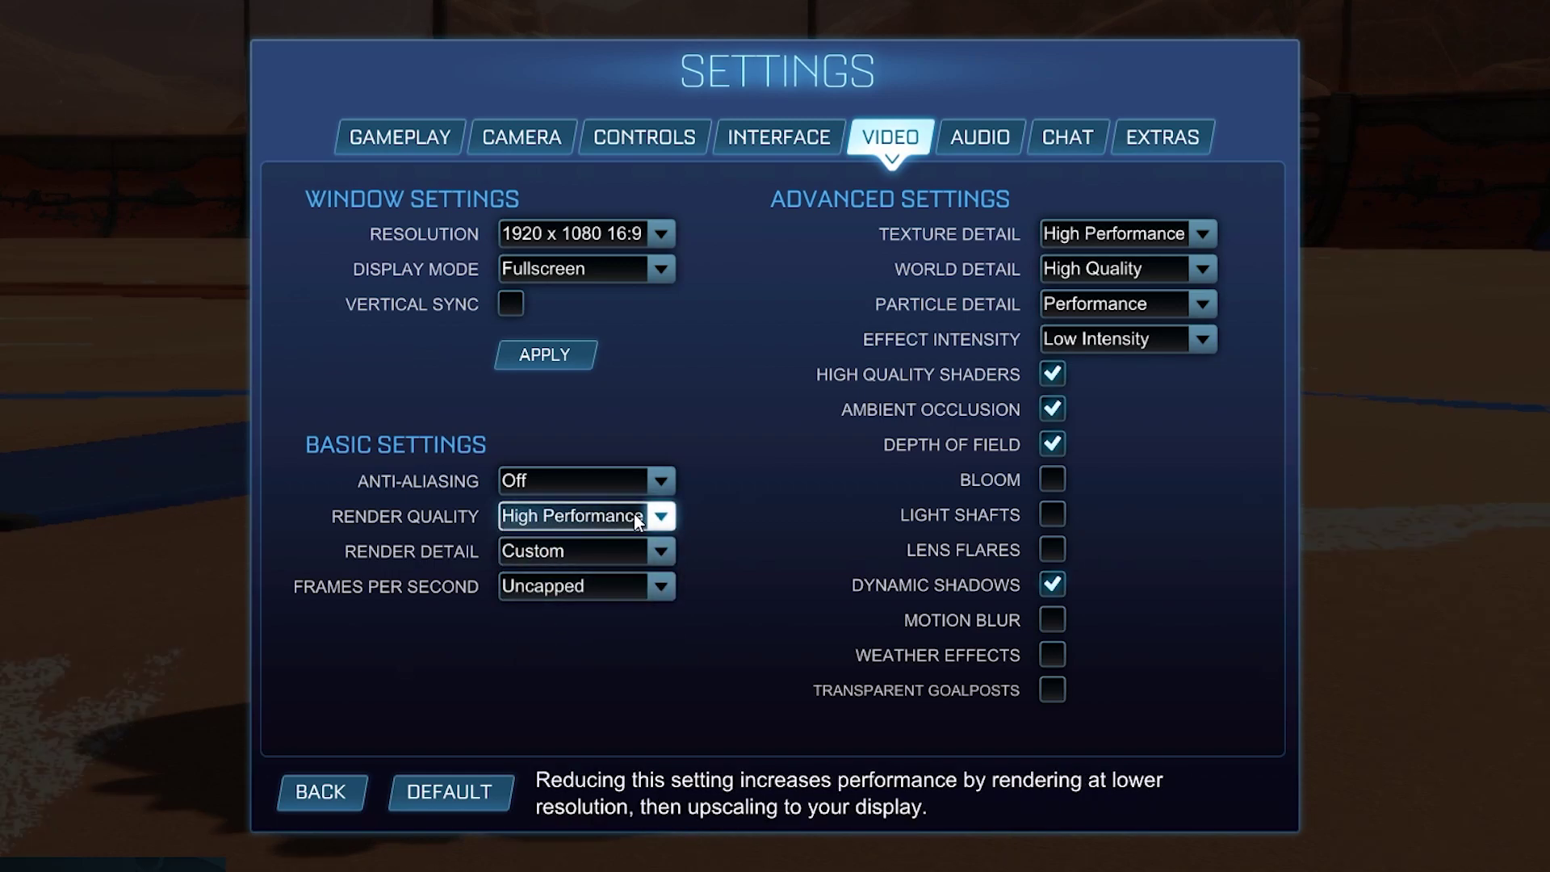
pyautogui.click(546, 549)
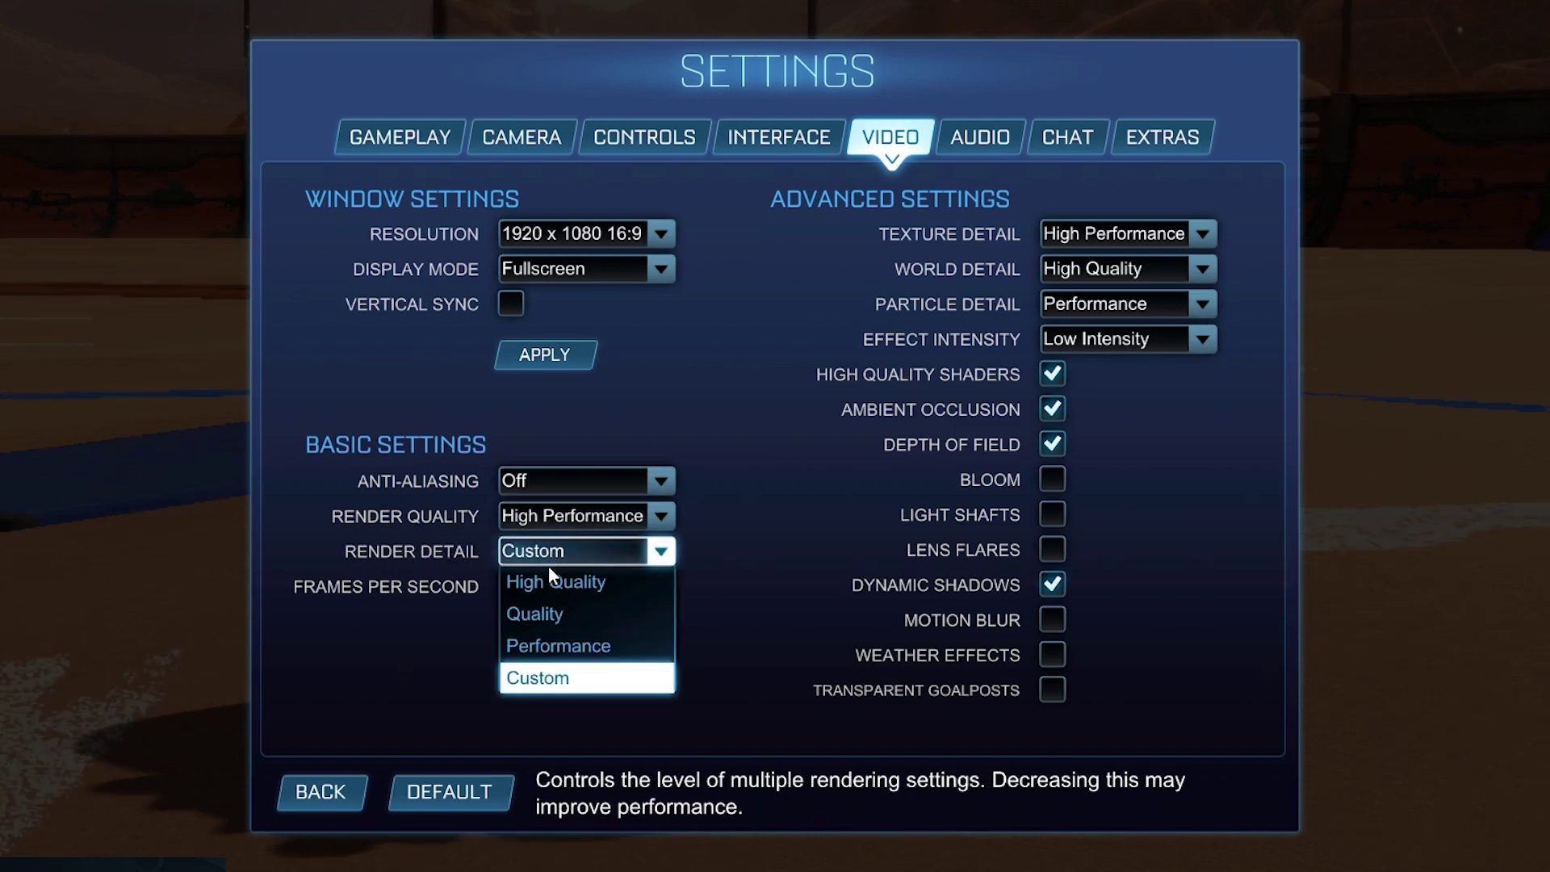
pyautogui.click(549, 634)
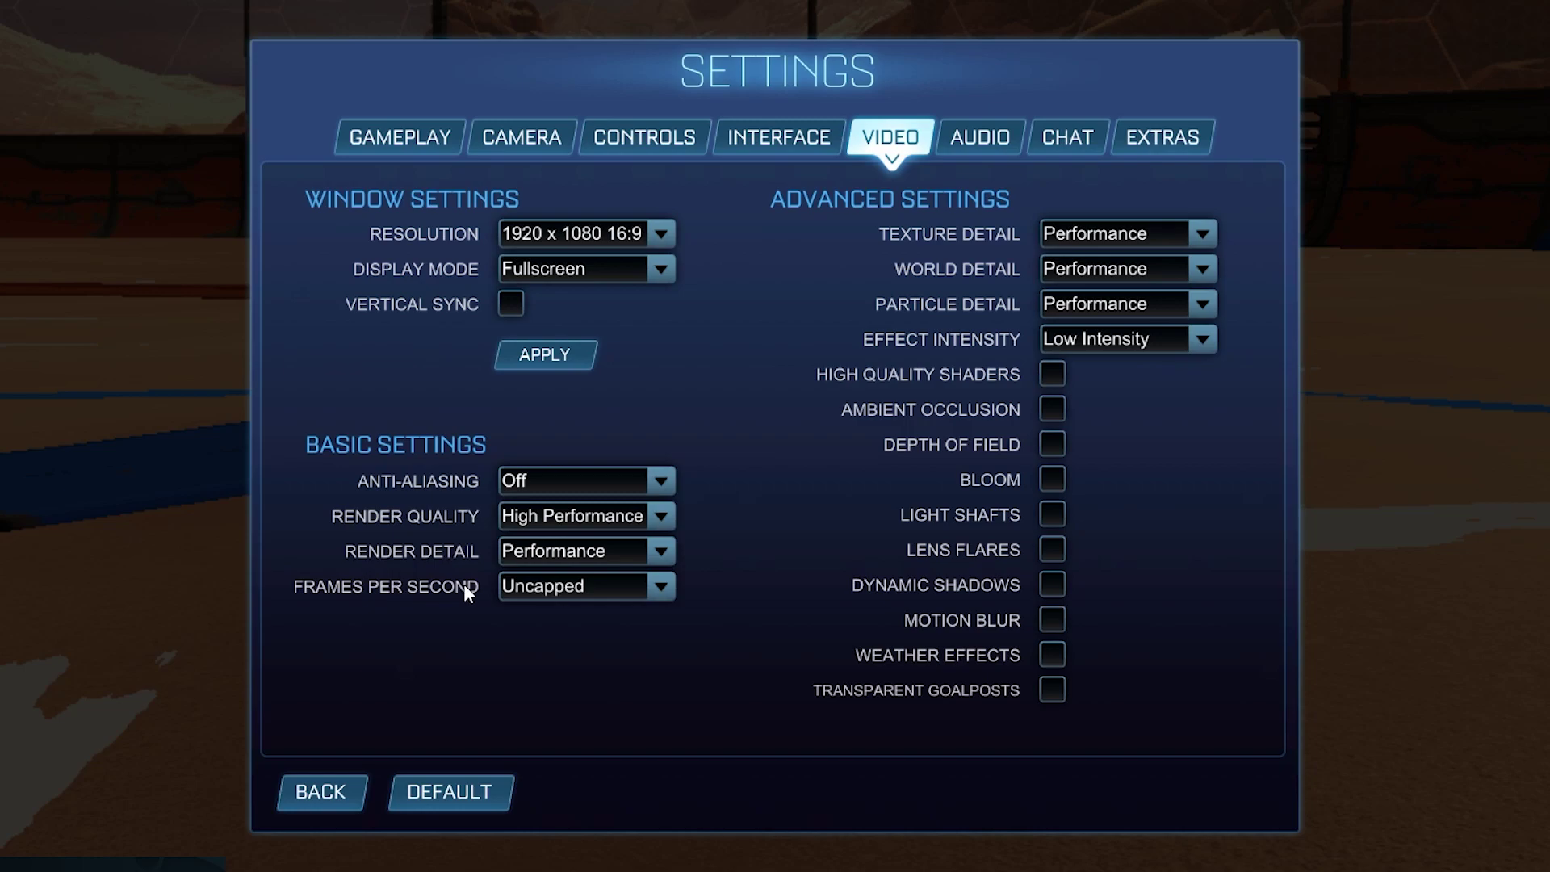
pyautogui.click(533, 586)
pyautogui.click(524, 586)
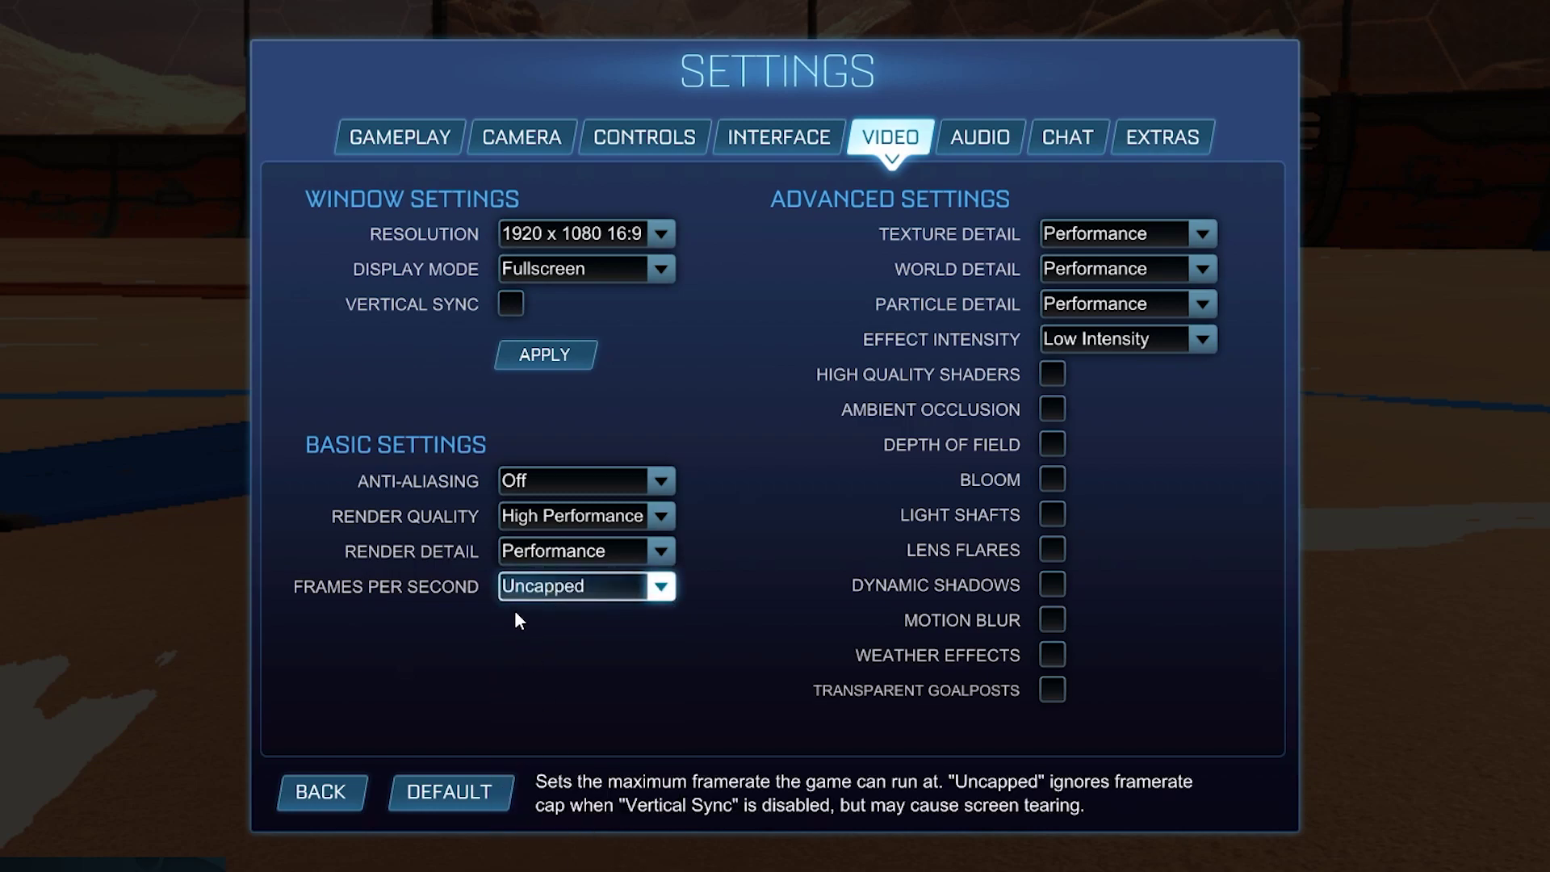
# - Set texture detail to High Performance; keep world and particle detail Performance, effect intensity Low
pyautogui.click(1077, 233)
pyautogui.click(1102, 356)
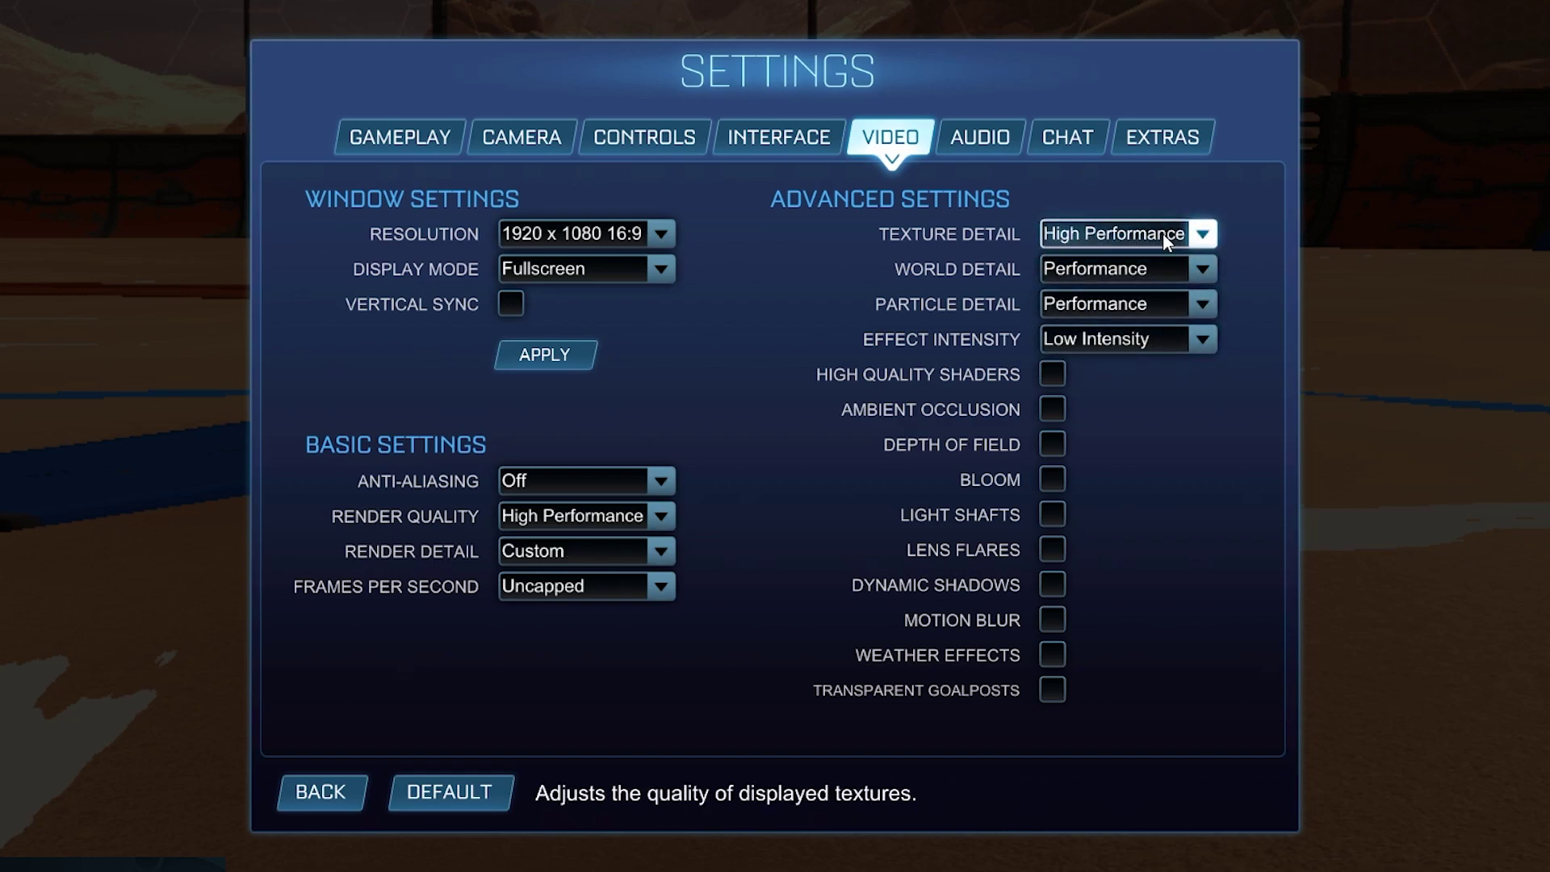
pyautogui.click(1078, 268)
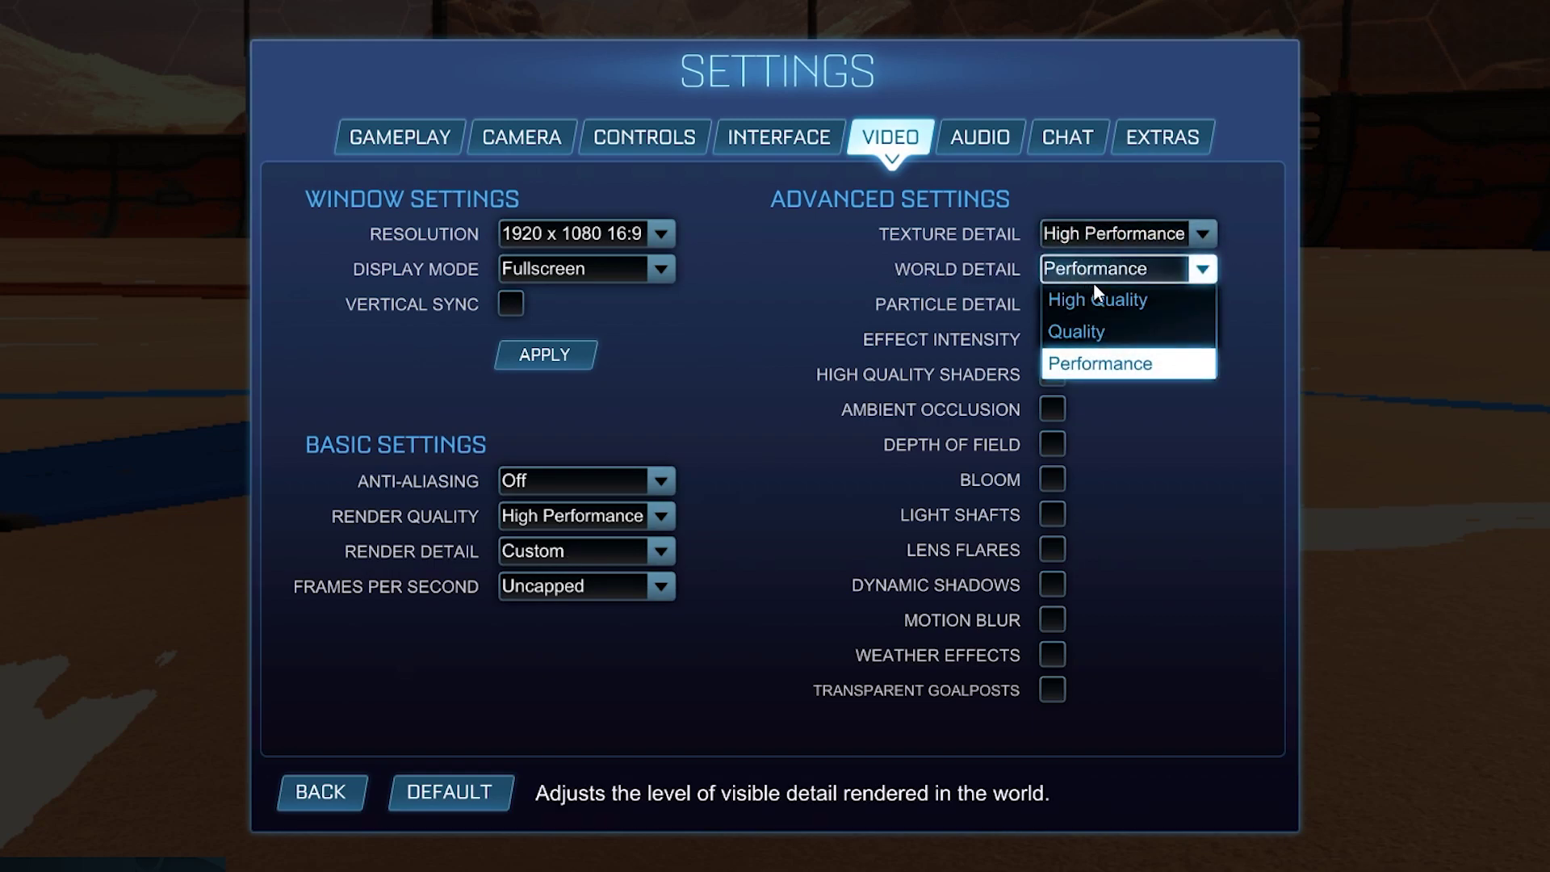
pyautogui.click(1049, 268)
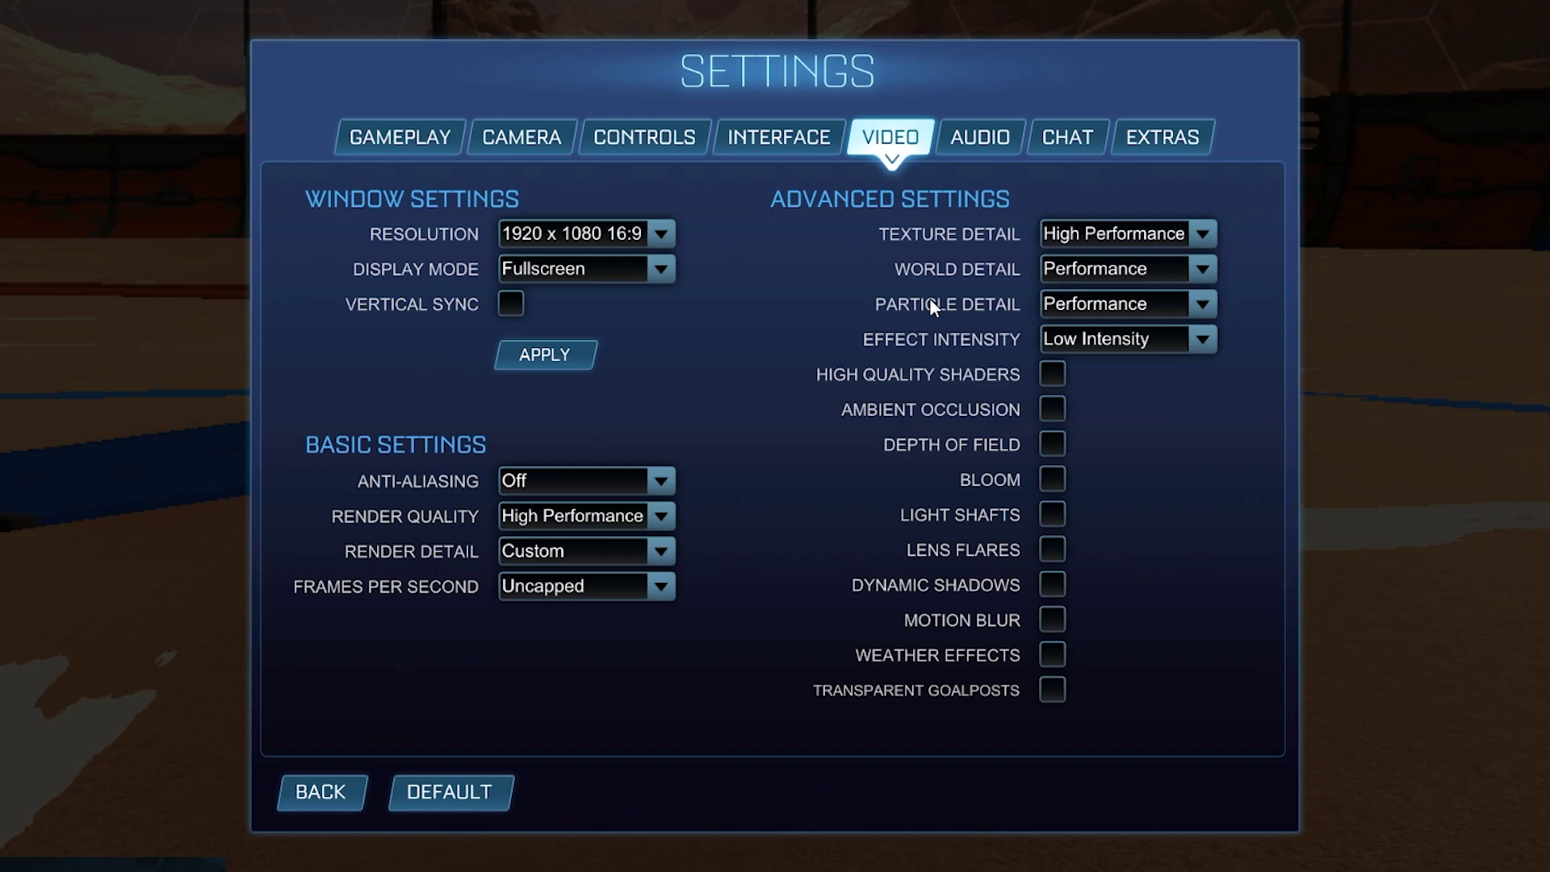
pyautogui.click(1077, 304)
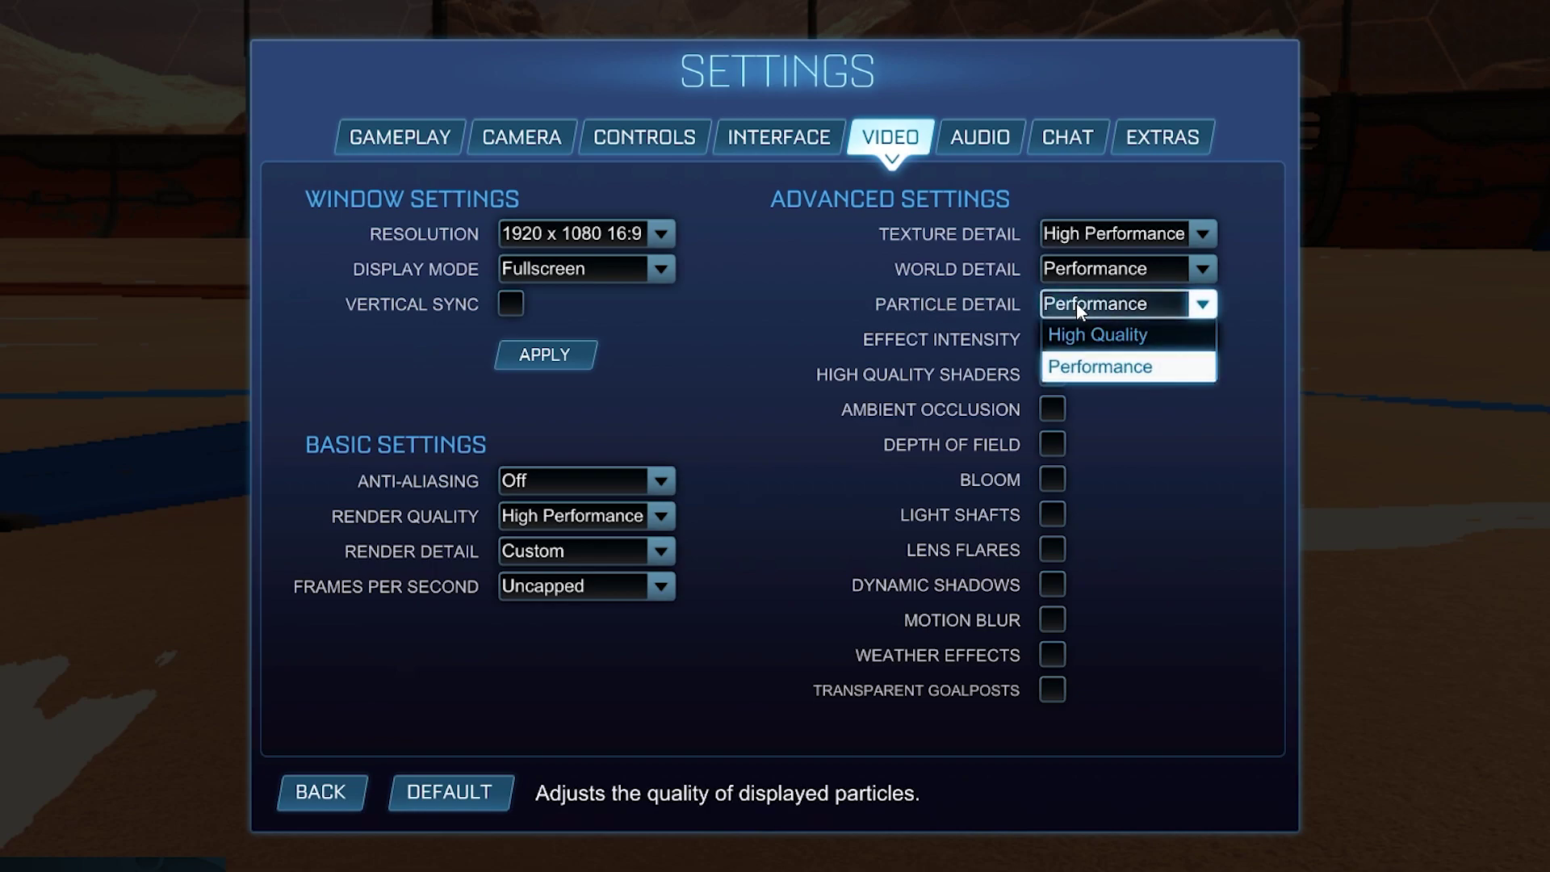
pyautogui.click(1096, 361)
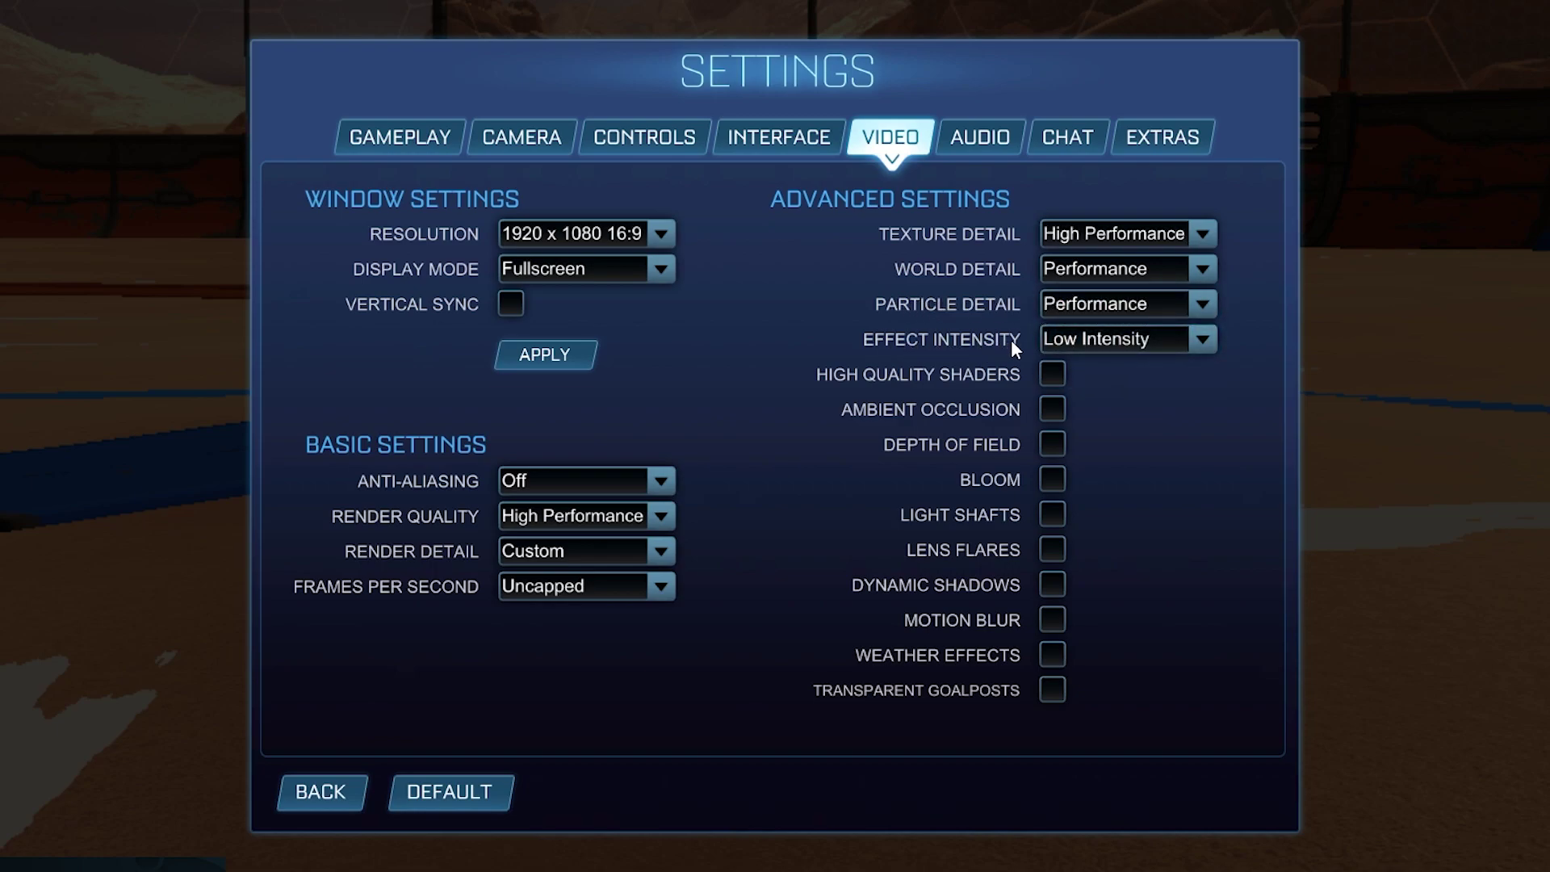
pyautogui.click(1082, 331)
pyautogui.click(1097, 399)
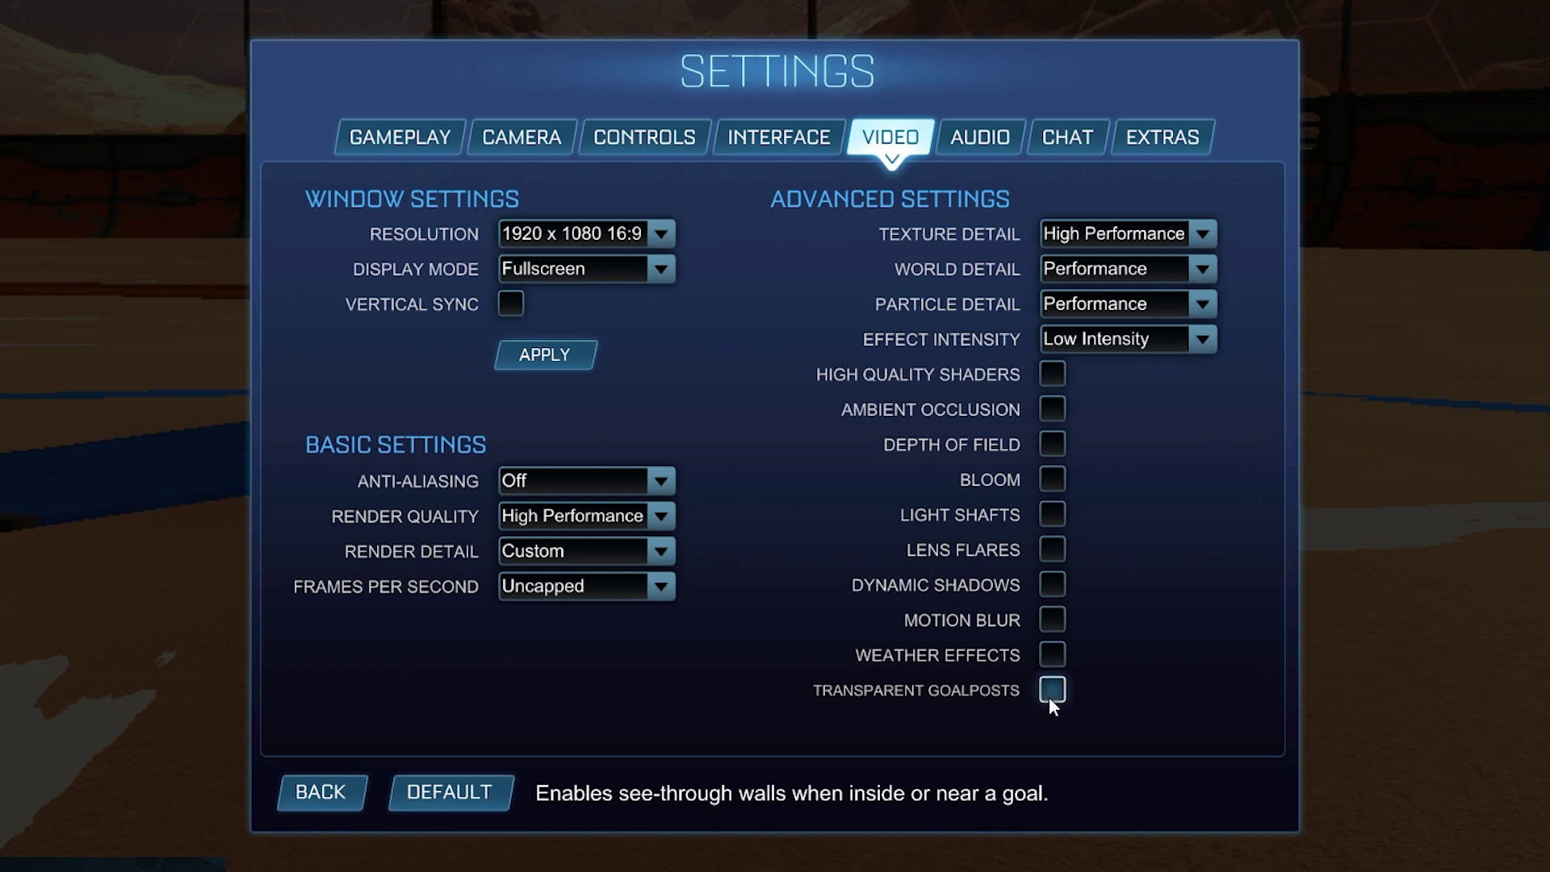
# - Go back to the main menu and quit Rocket League, confirming with YES
pyautogui.click(348, 787)
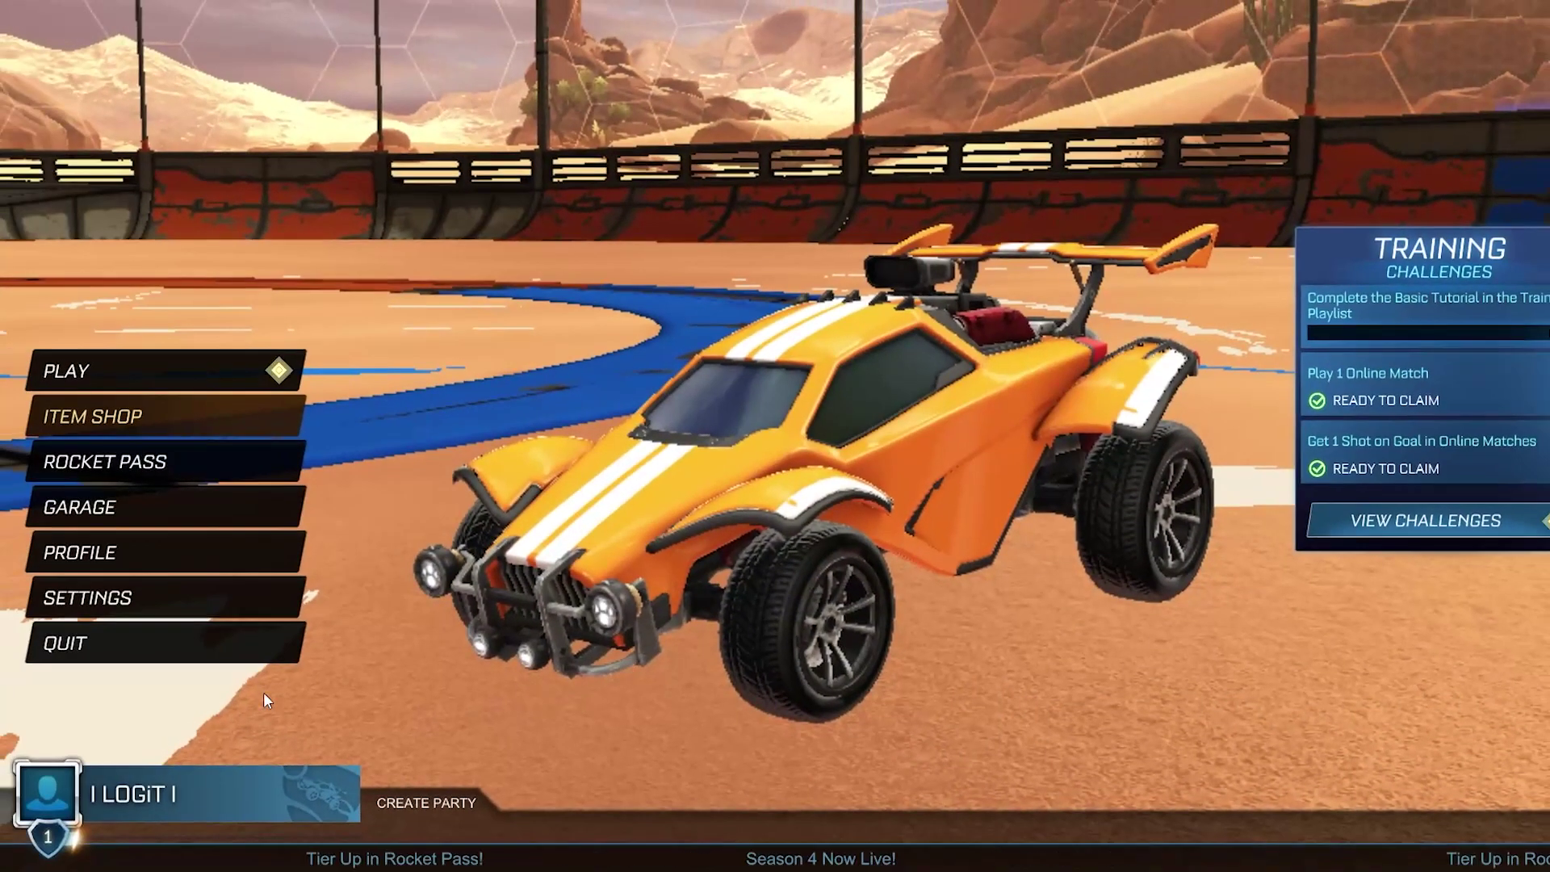
pyautogui.click(81, 643)
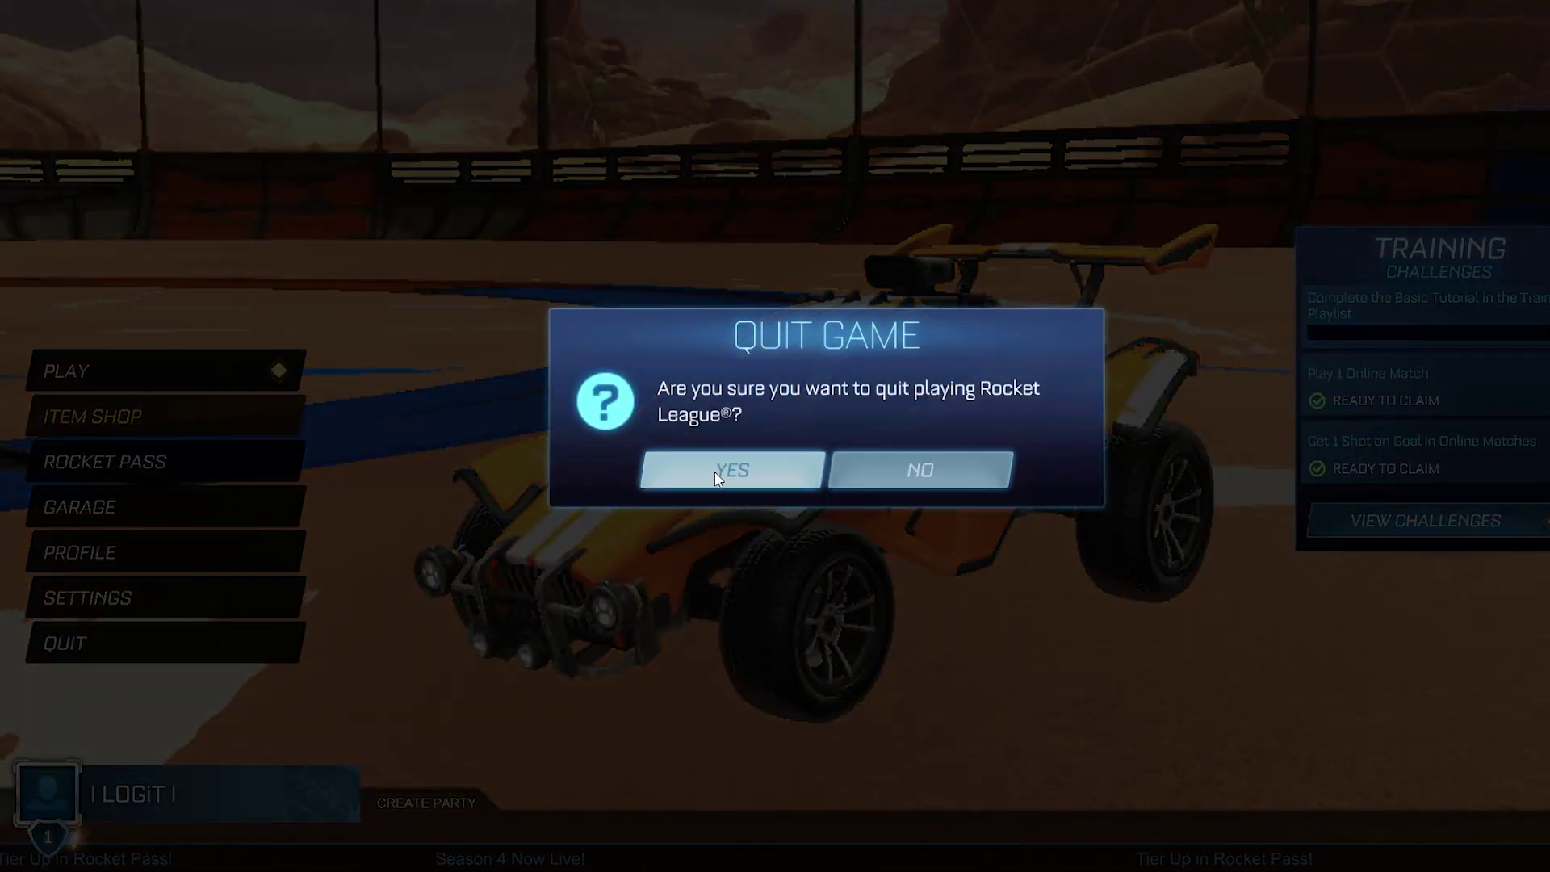
pyautogui.click(738, 468)
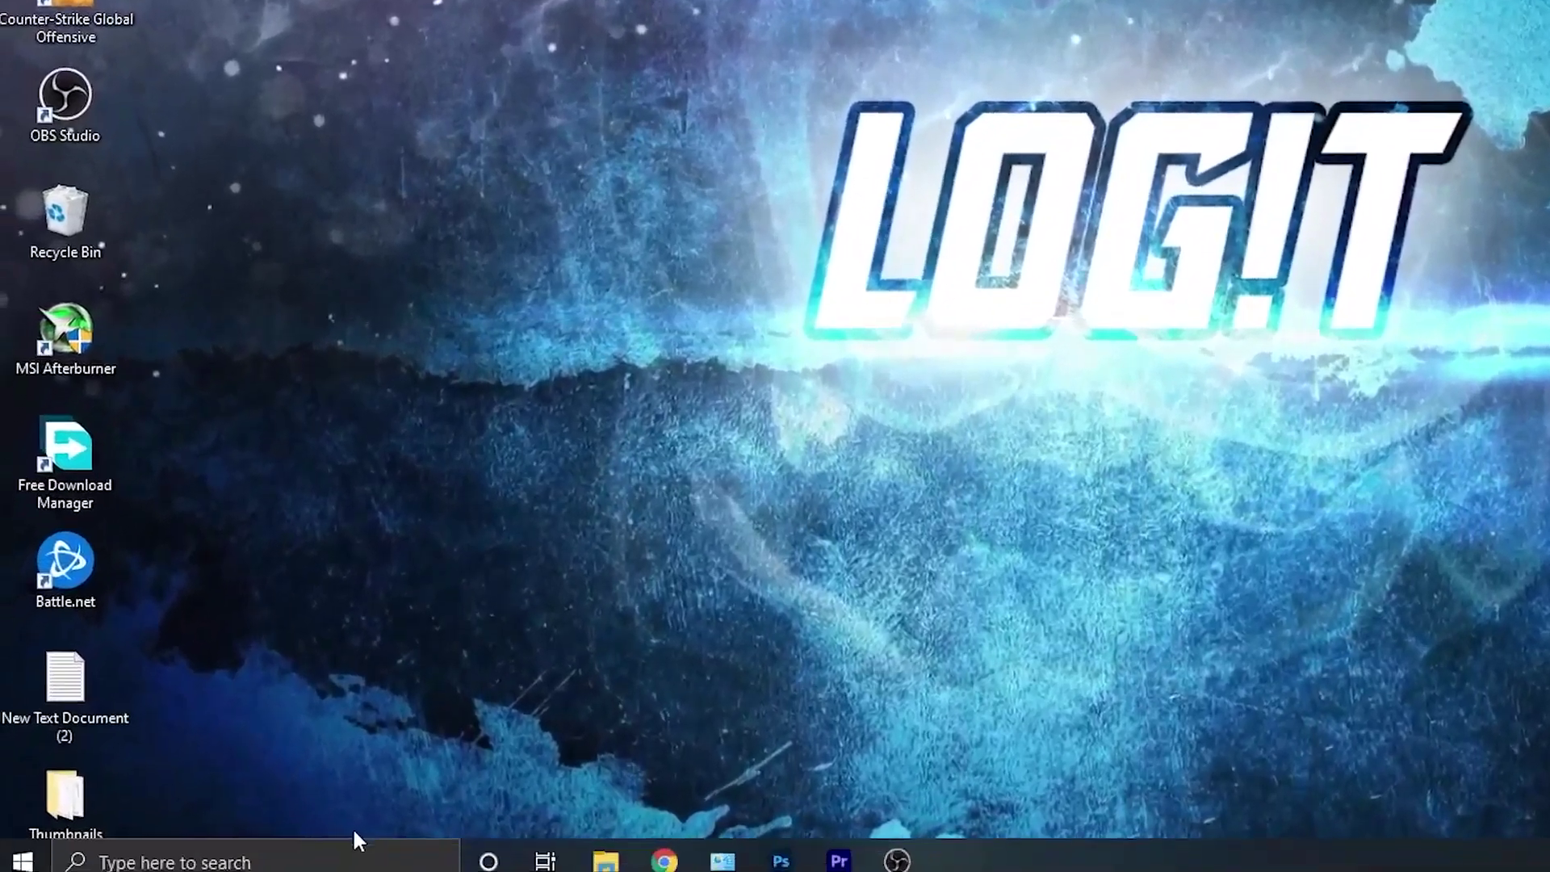
# - Launch Command Prompt as administrator from a 'cmd' search
pyautogui.click(343, 860)
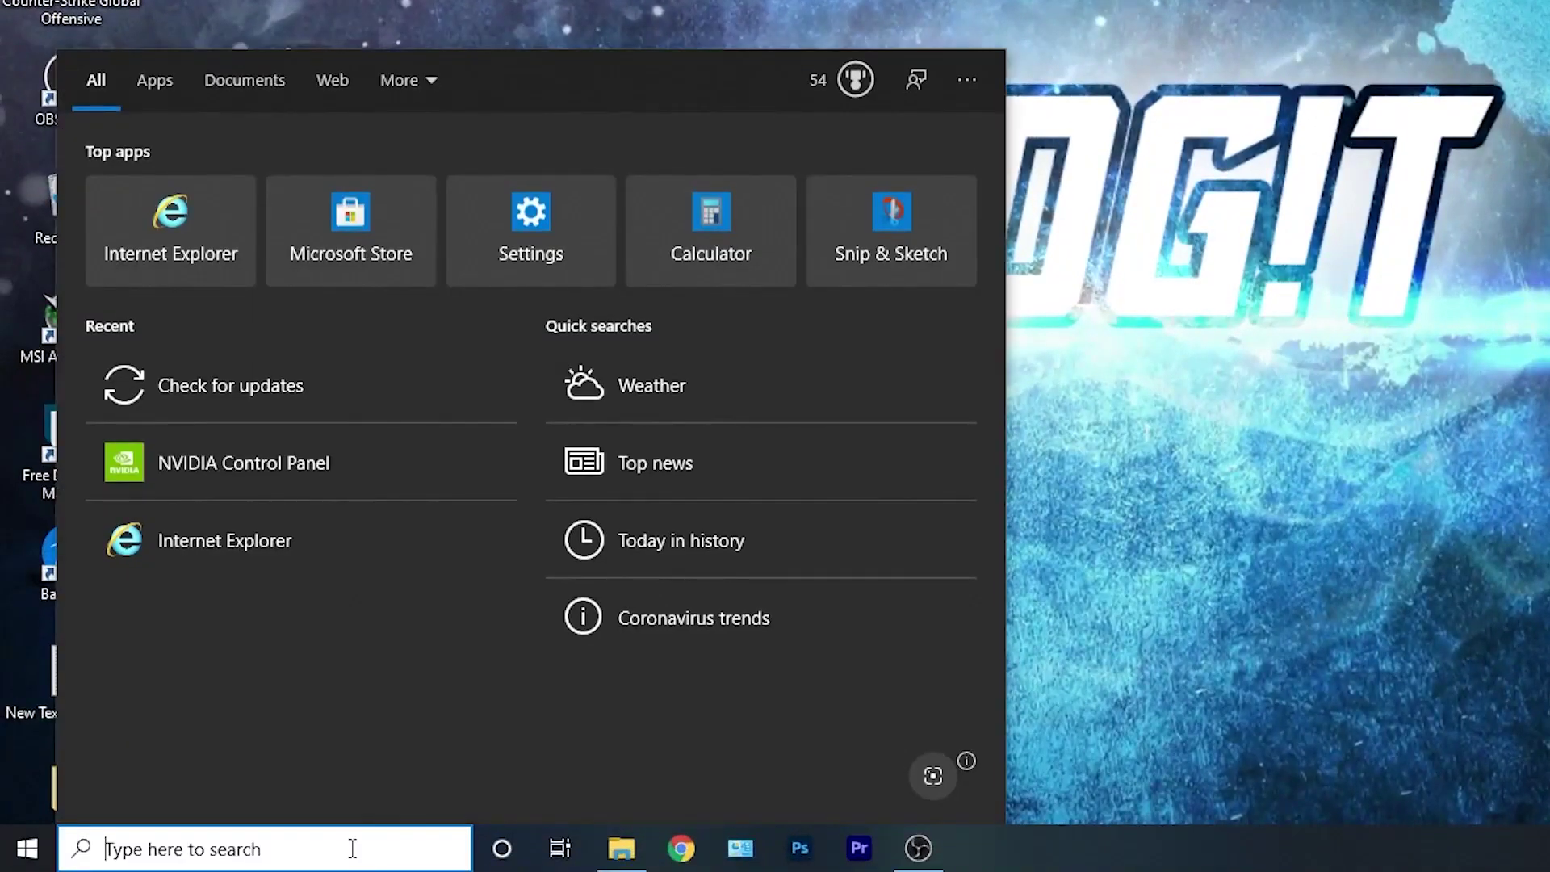
pyautogui.write('cmd')
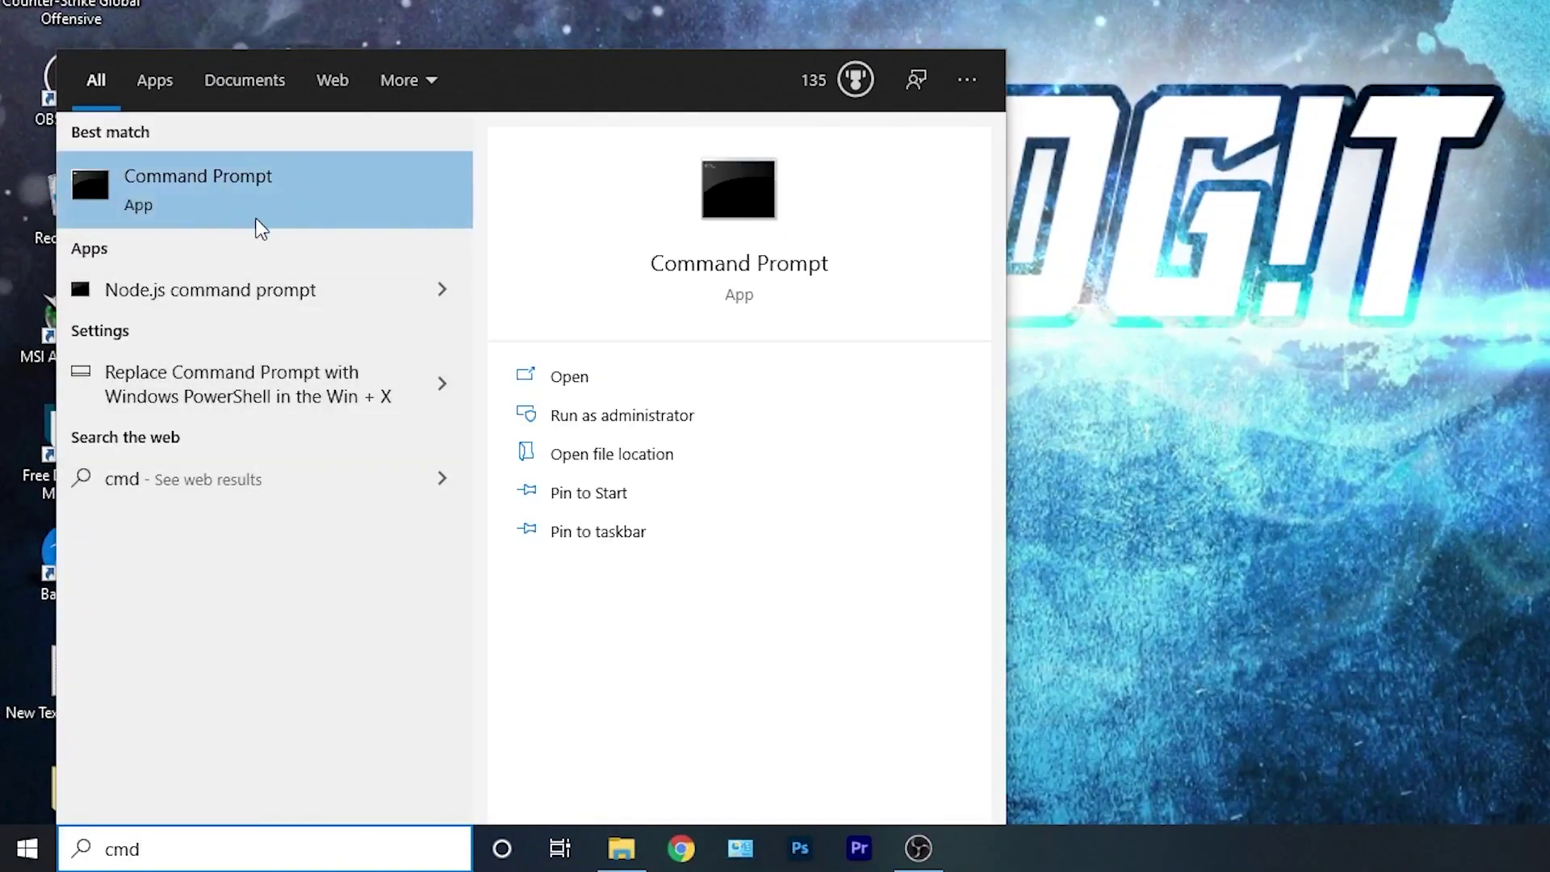
pyautogui.rightClick(276, 178)
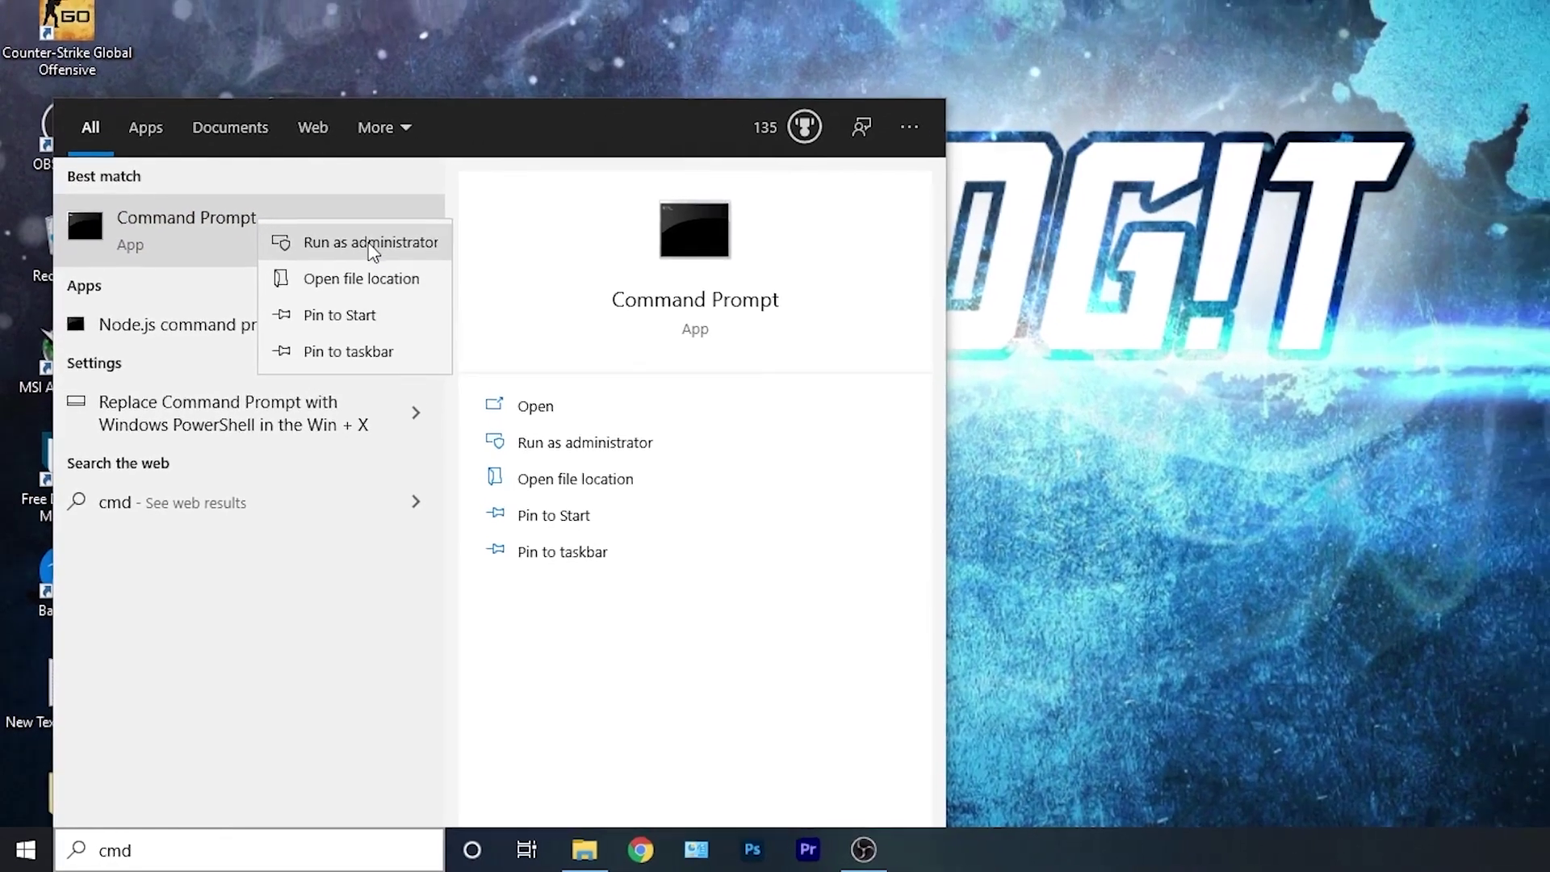
pyautogui.click(420, 203)
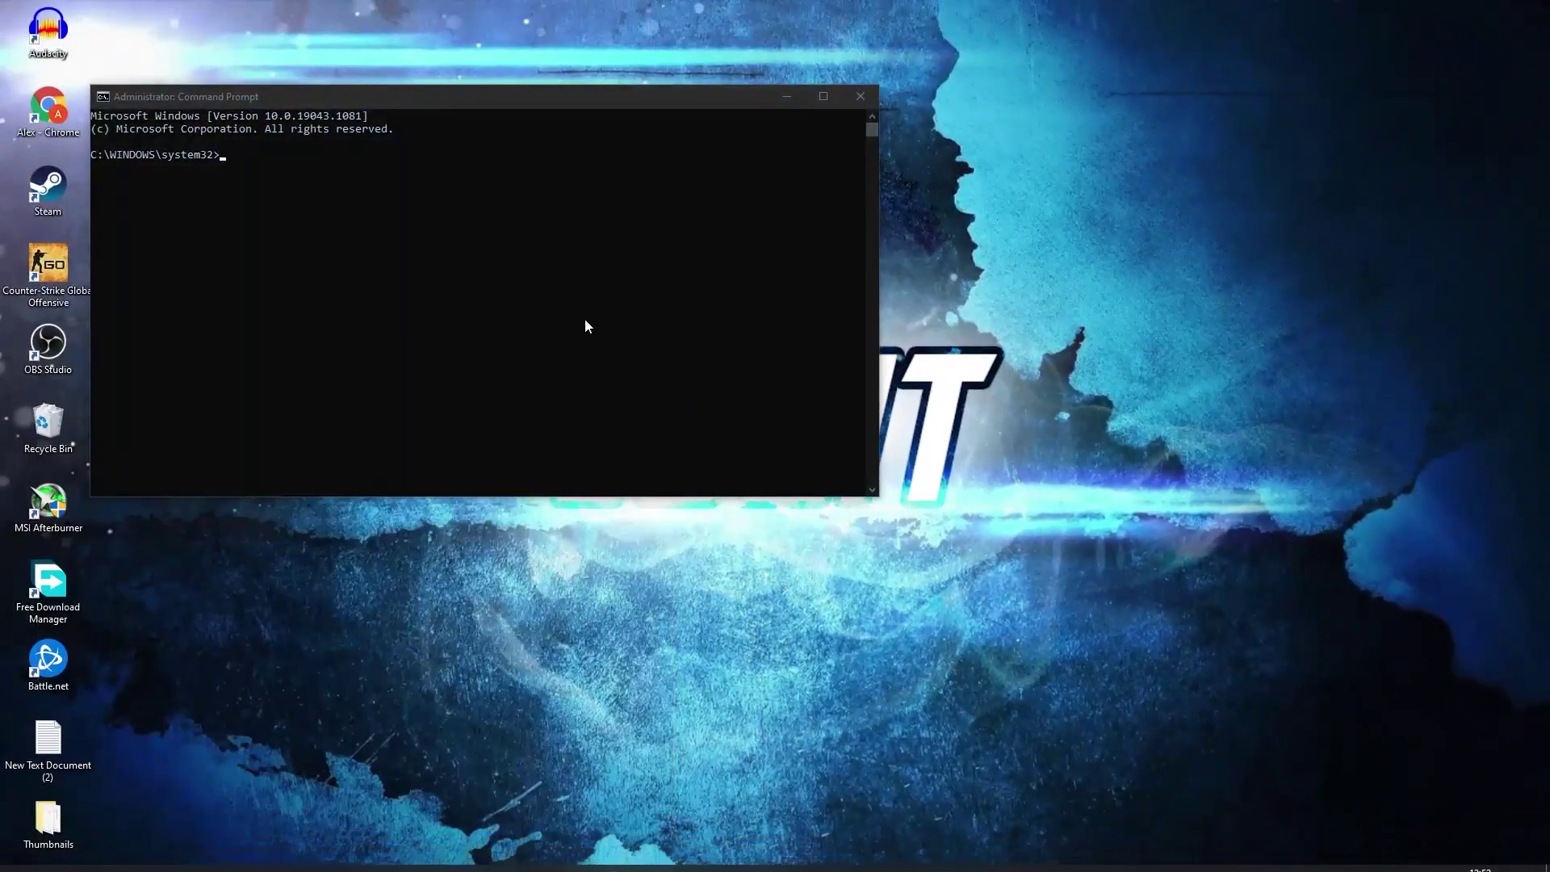
pyautogui.moveTo(472, 99); pyautogui.dragTo(430, 109)
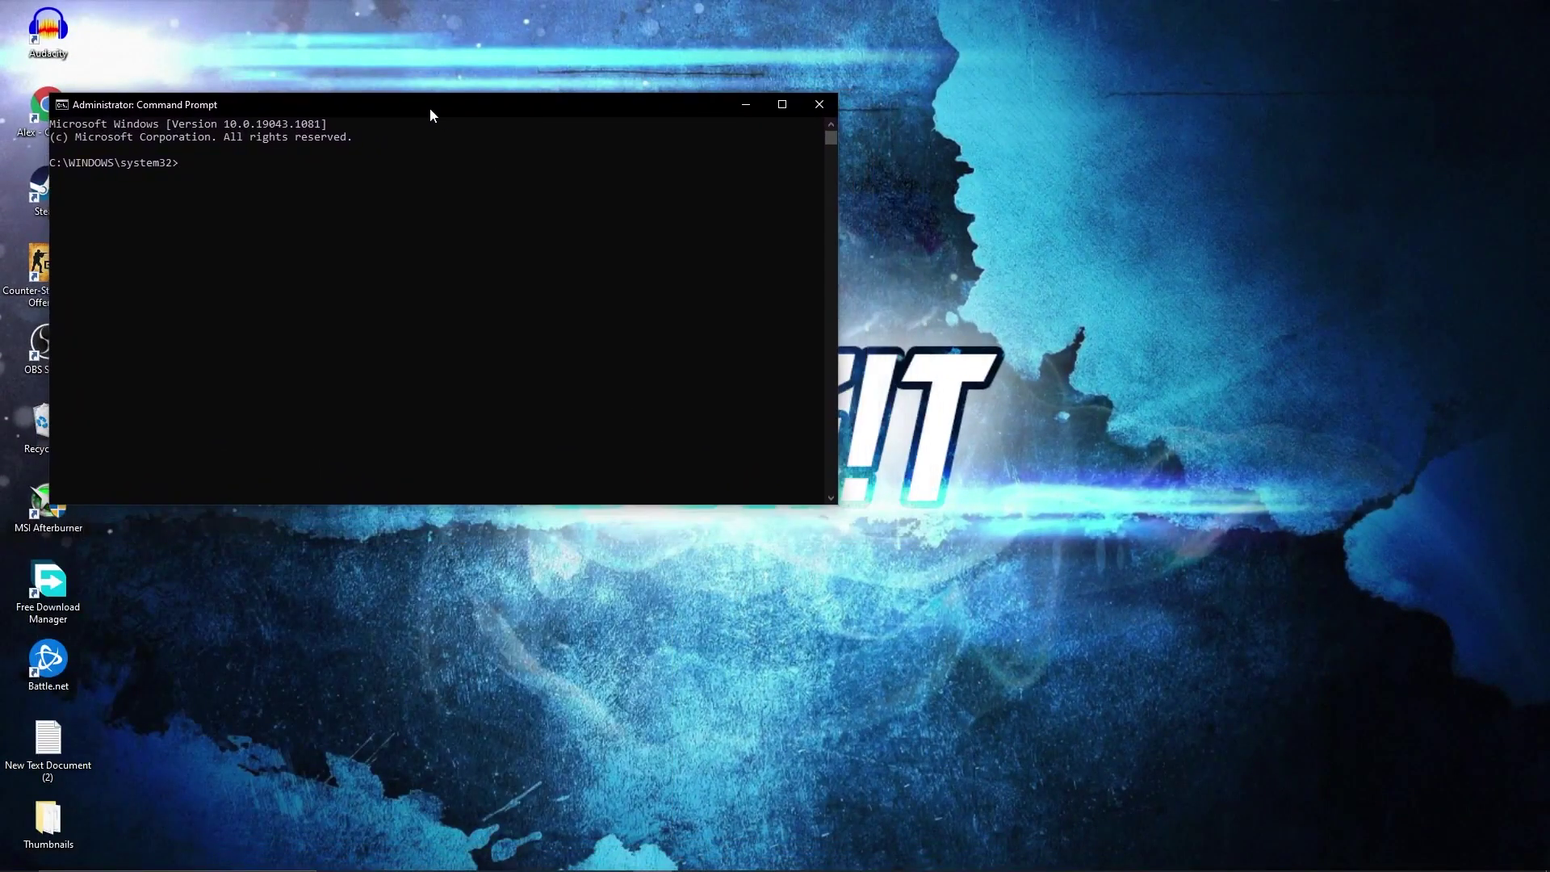
# - Copy the saved powercfg -duplicatescheme command line from Notepad
pyautogui.click(715, 856)
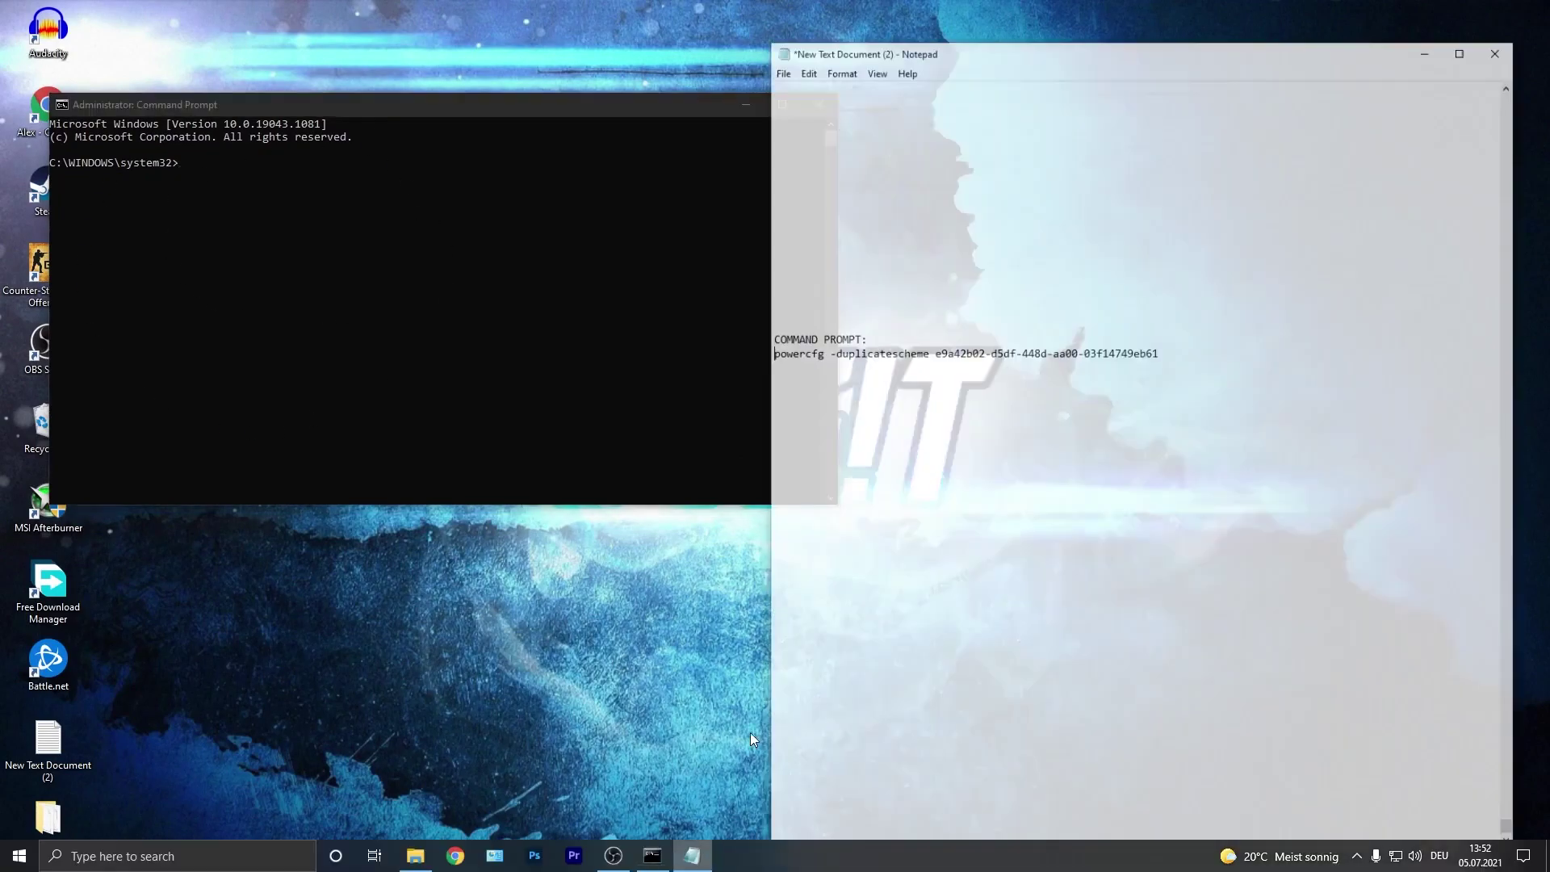
pyautogui.moveTo(1180, 324); pyautogui.dragTo(781, 324)
pyautogui.rightClick(807, 325)
pyautogui.click(860, 376)
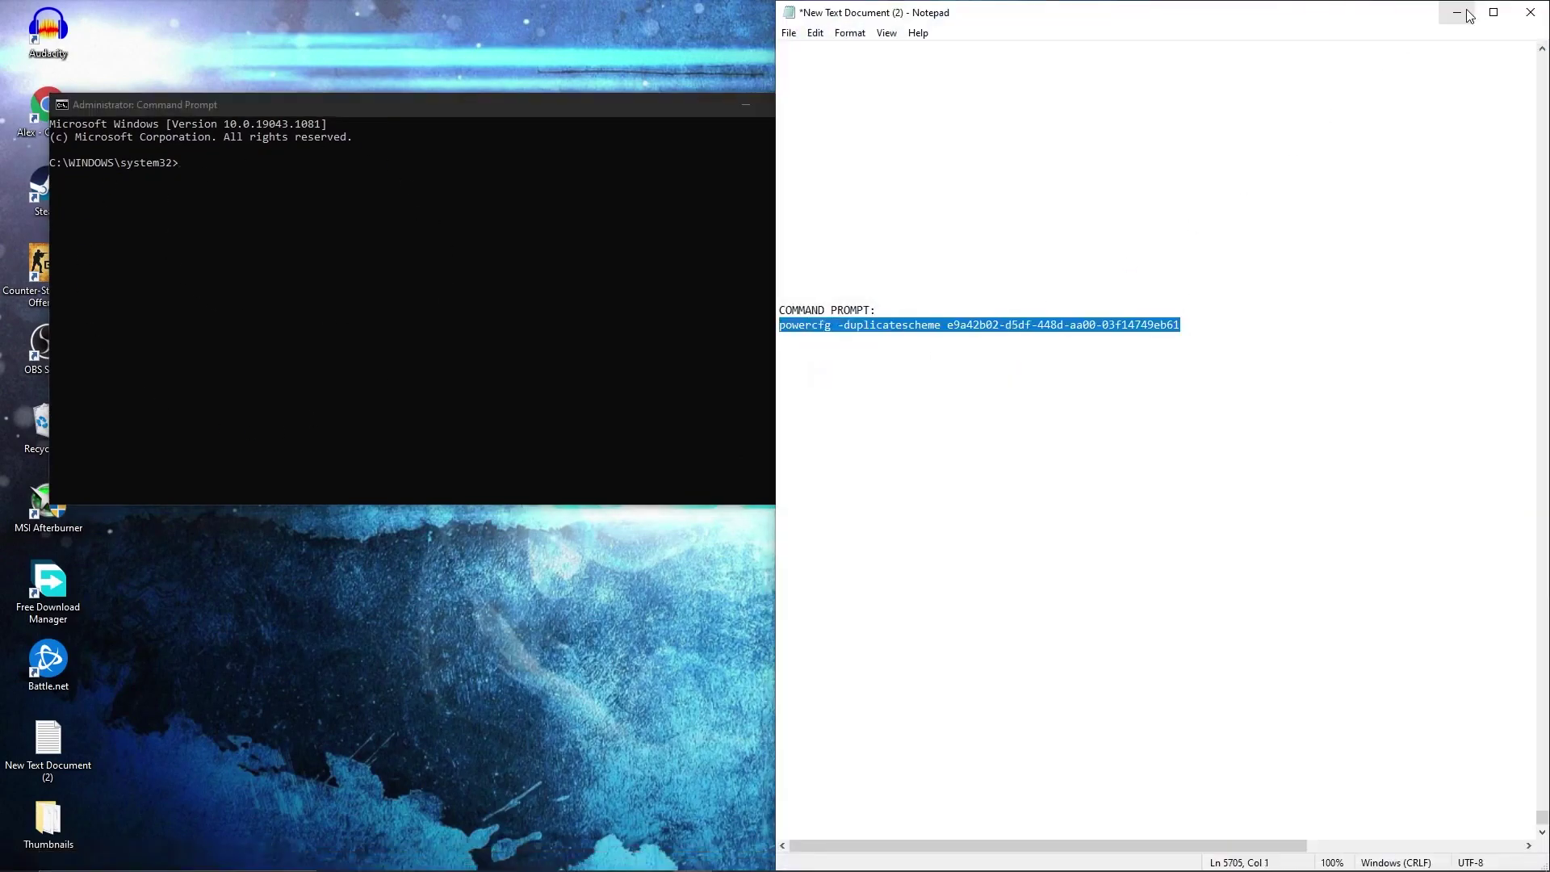
pyautogui.click(1457, 12)
# - Paste and run the command to create the Ultimate Performance scheme, then close the console
pyautogui.rightClick(205, 162)
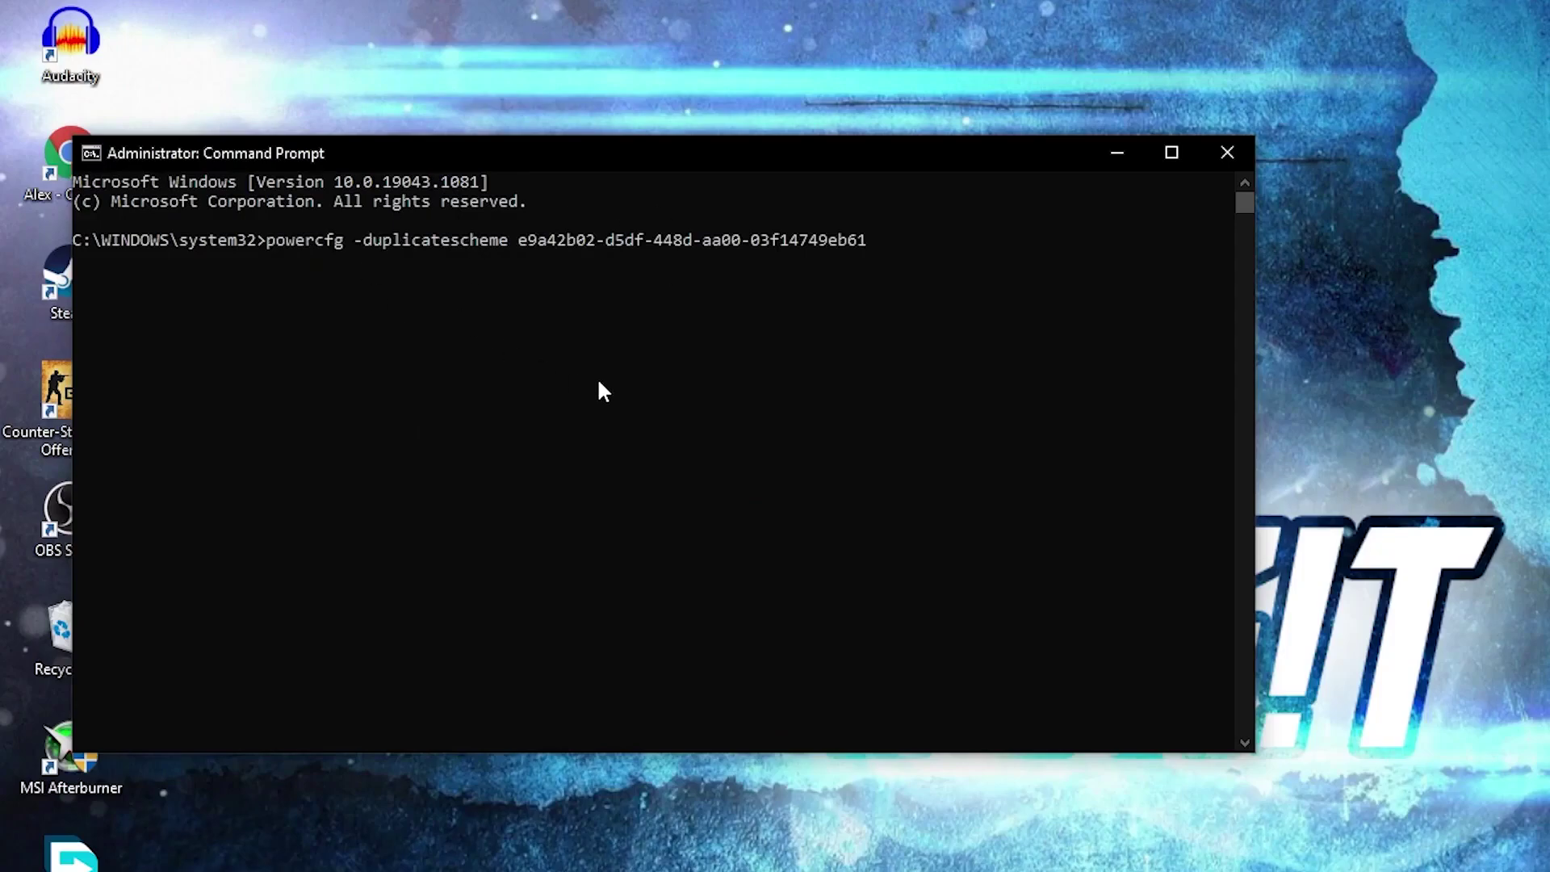
pyautogui.press('Return')
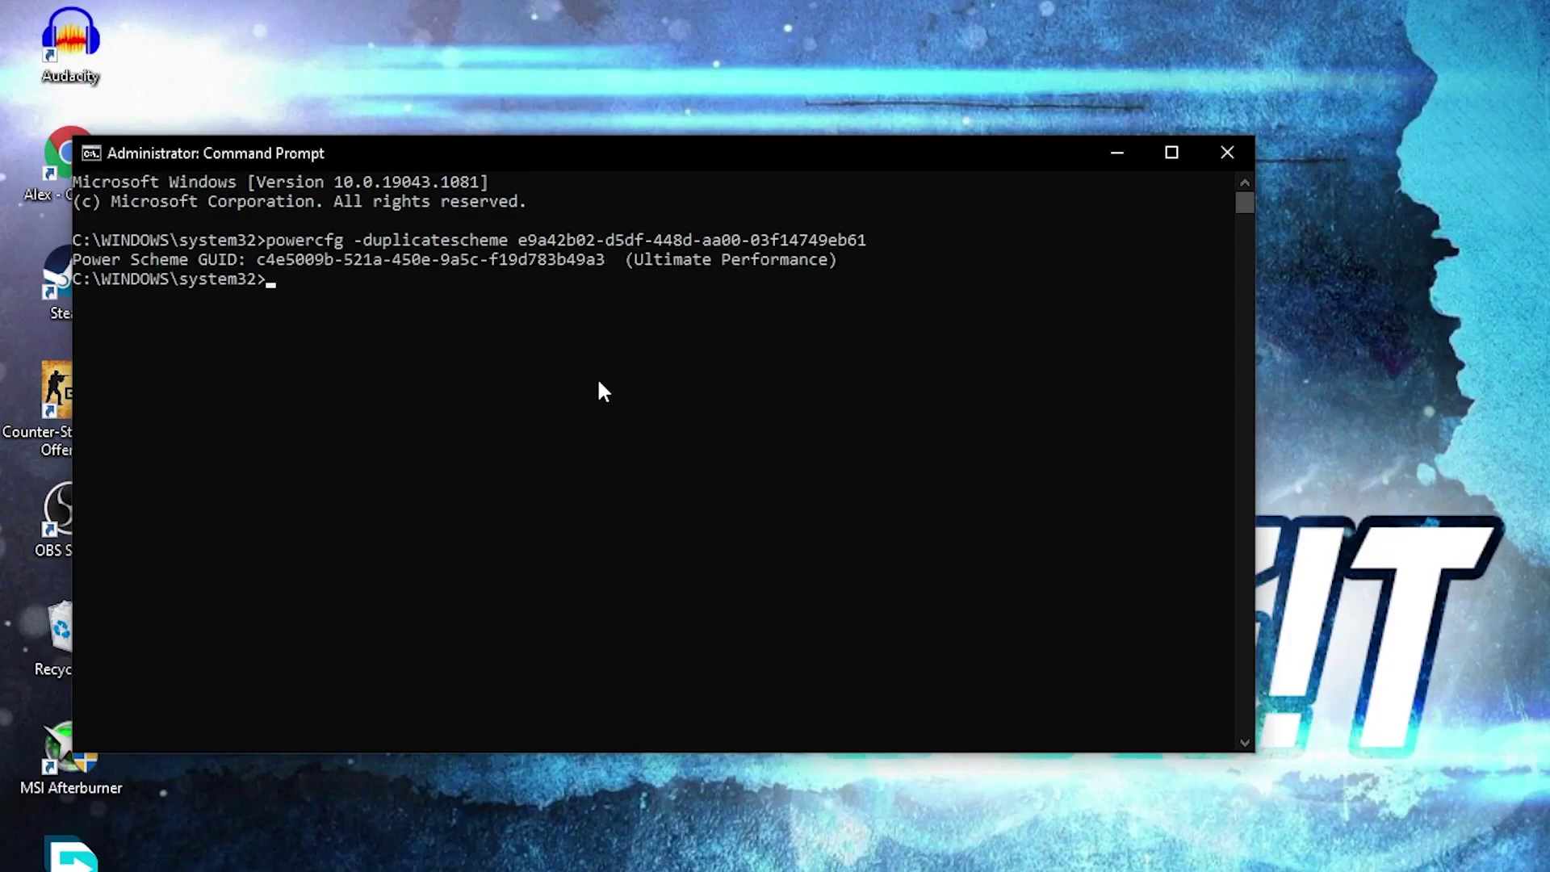
pyautogui.click(628, 259)
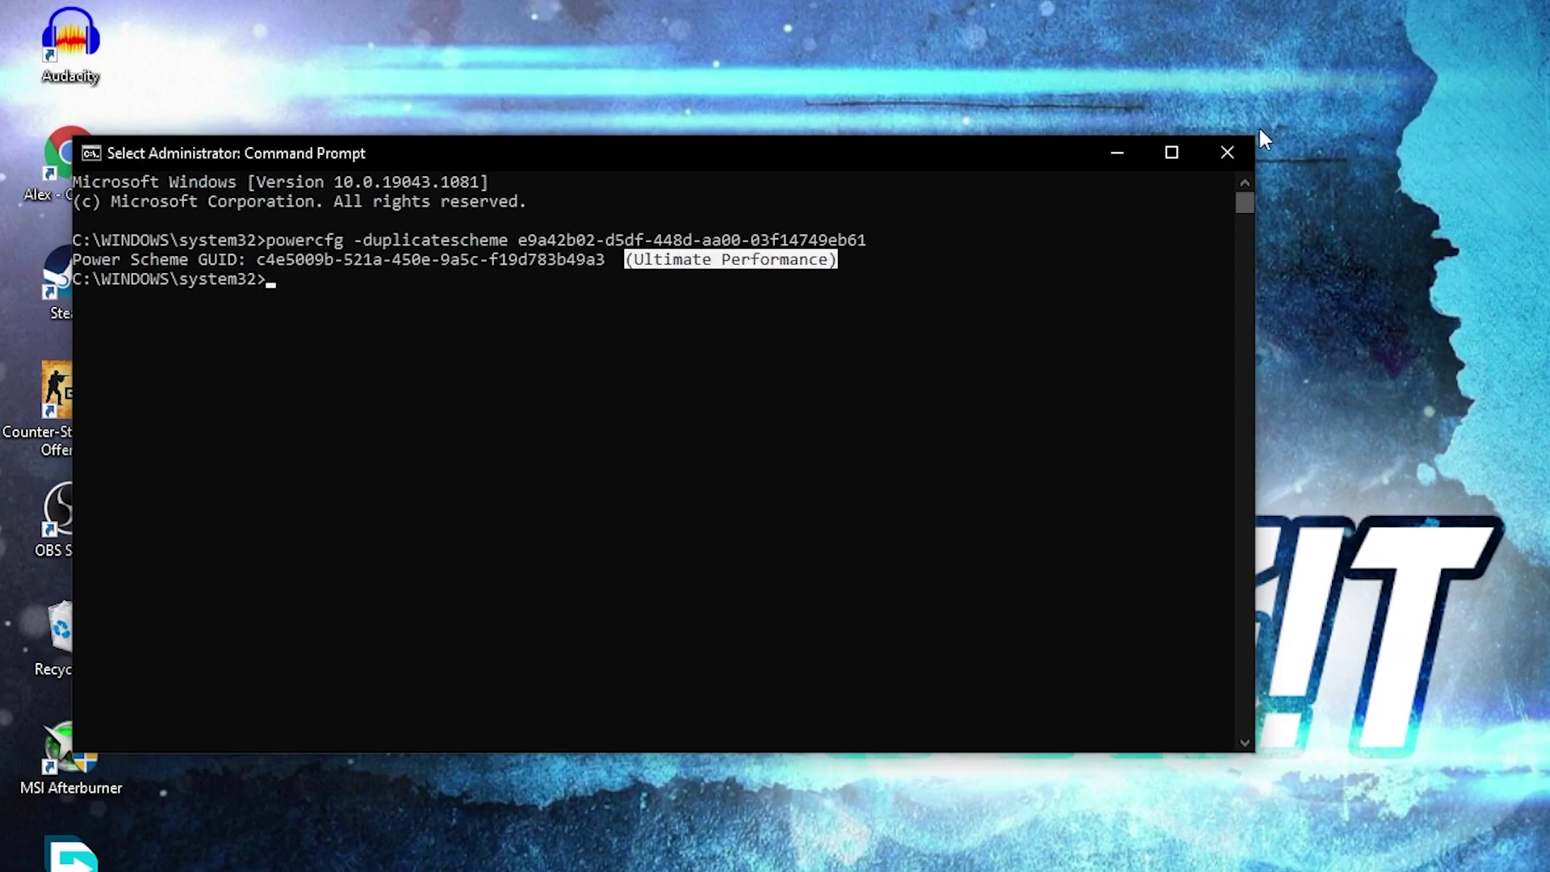
pyautogui.click(1215, 150)
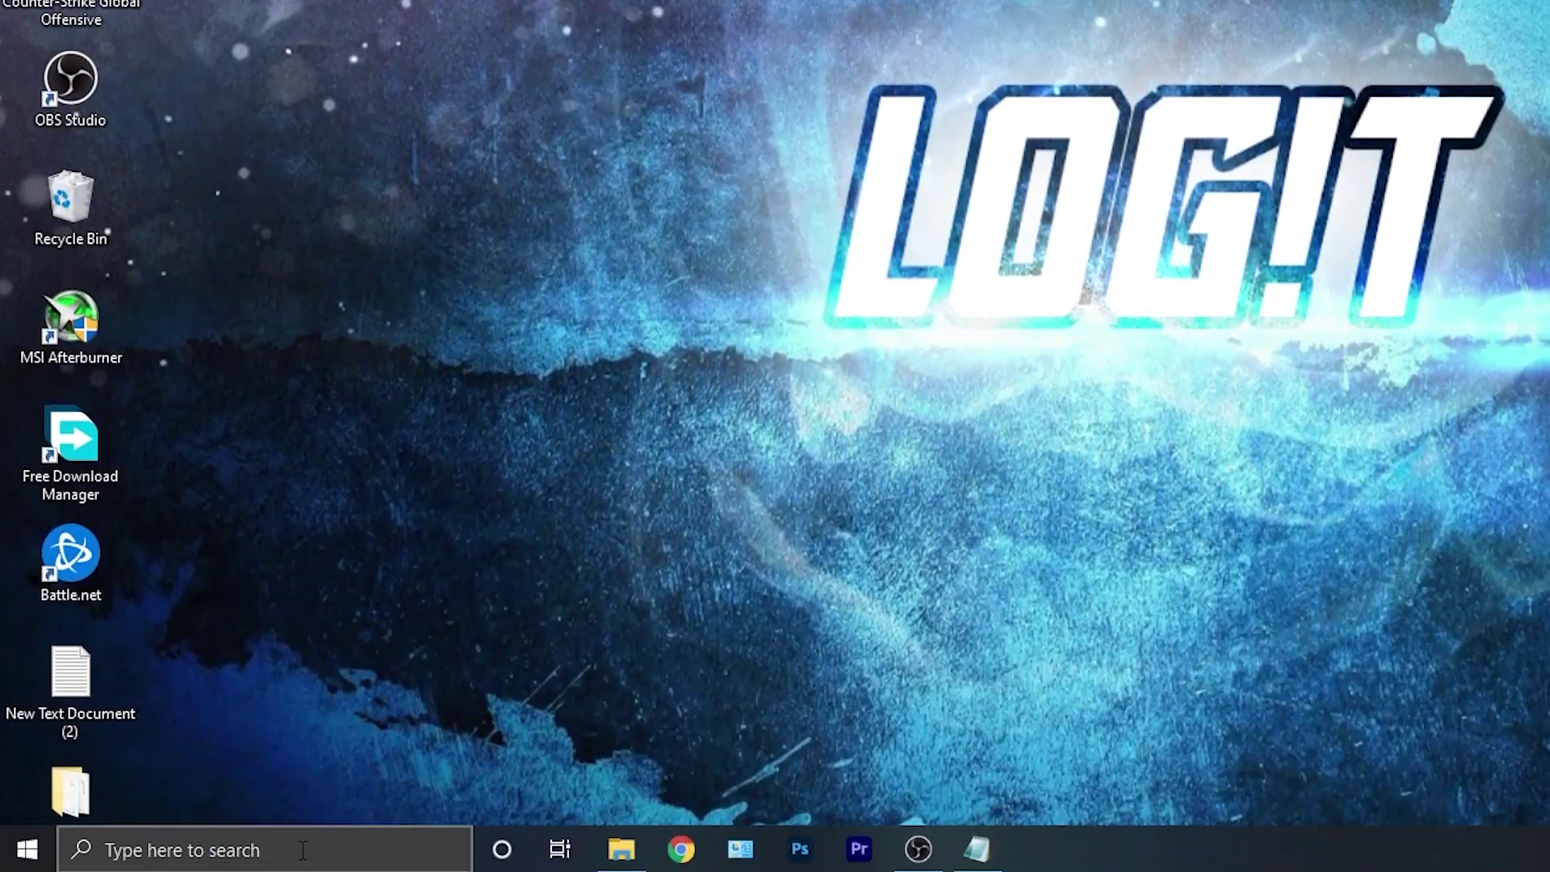
# - Open power plans via a 'choose' search, show additional plans, and activate the last Ultimate Performance plan
pyautogui.click(306, 857)
pyautogui.write('choose')
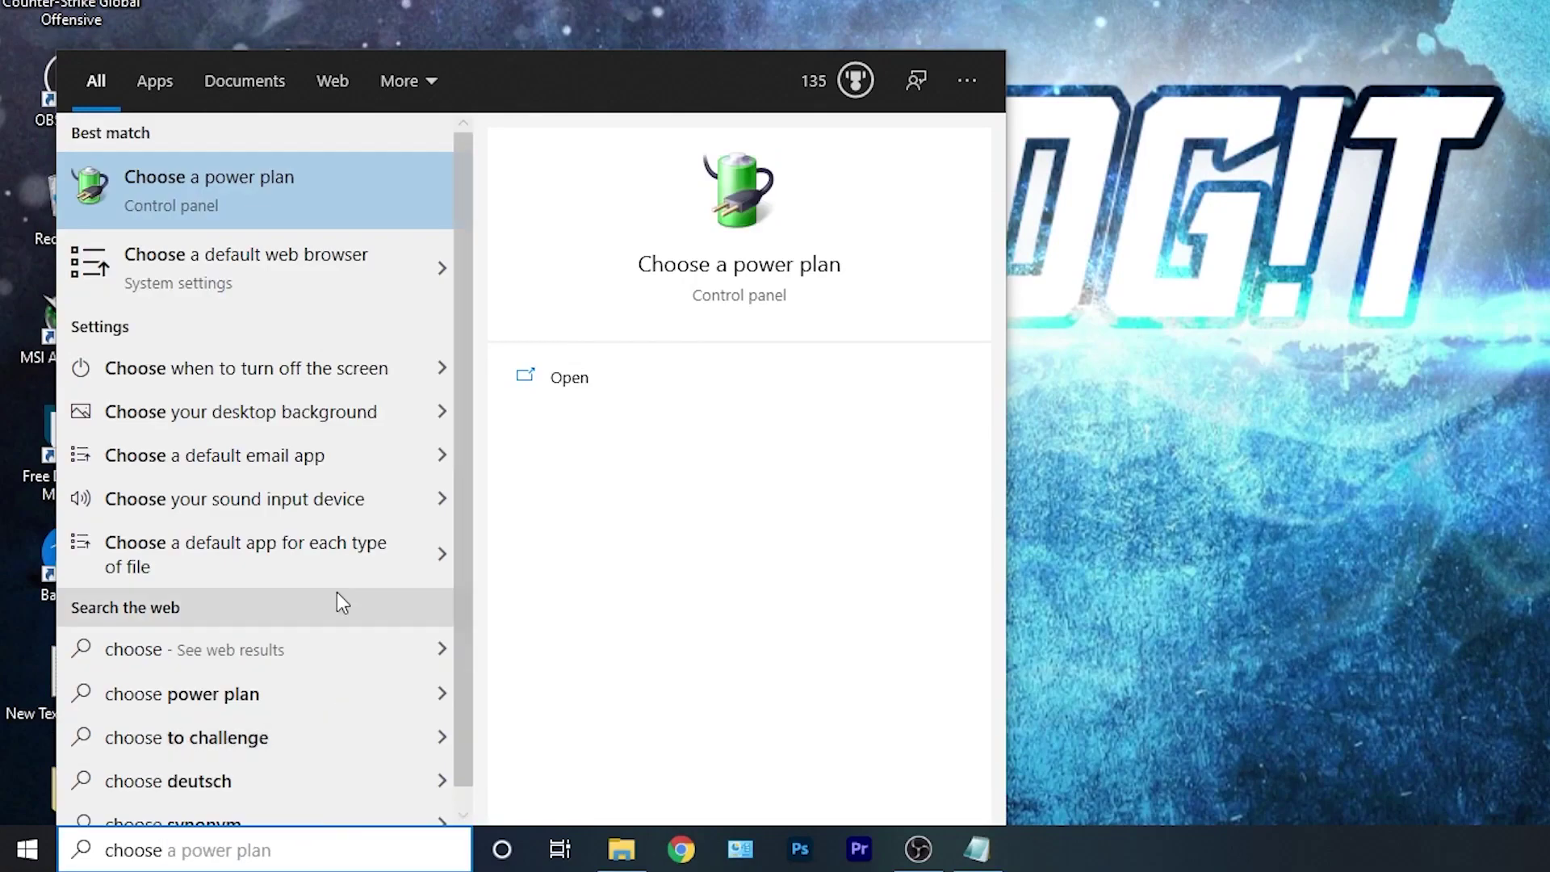
pyautogui.click(230, 206)
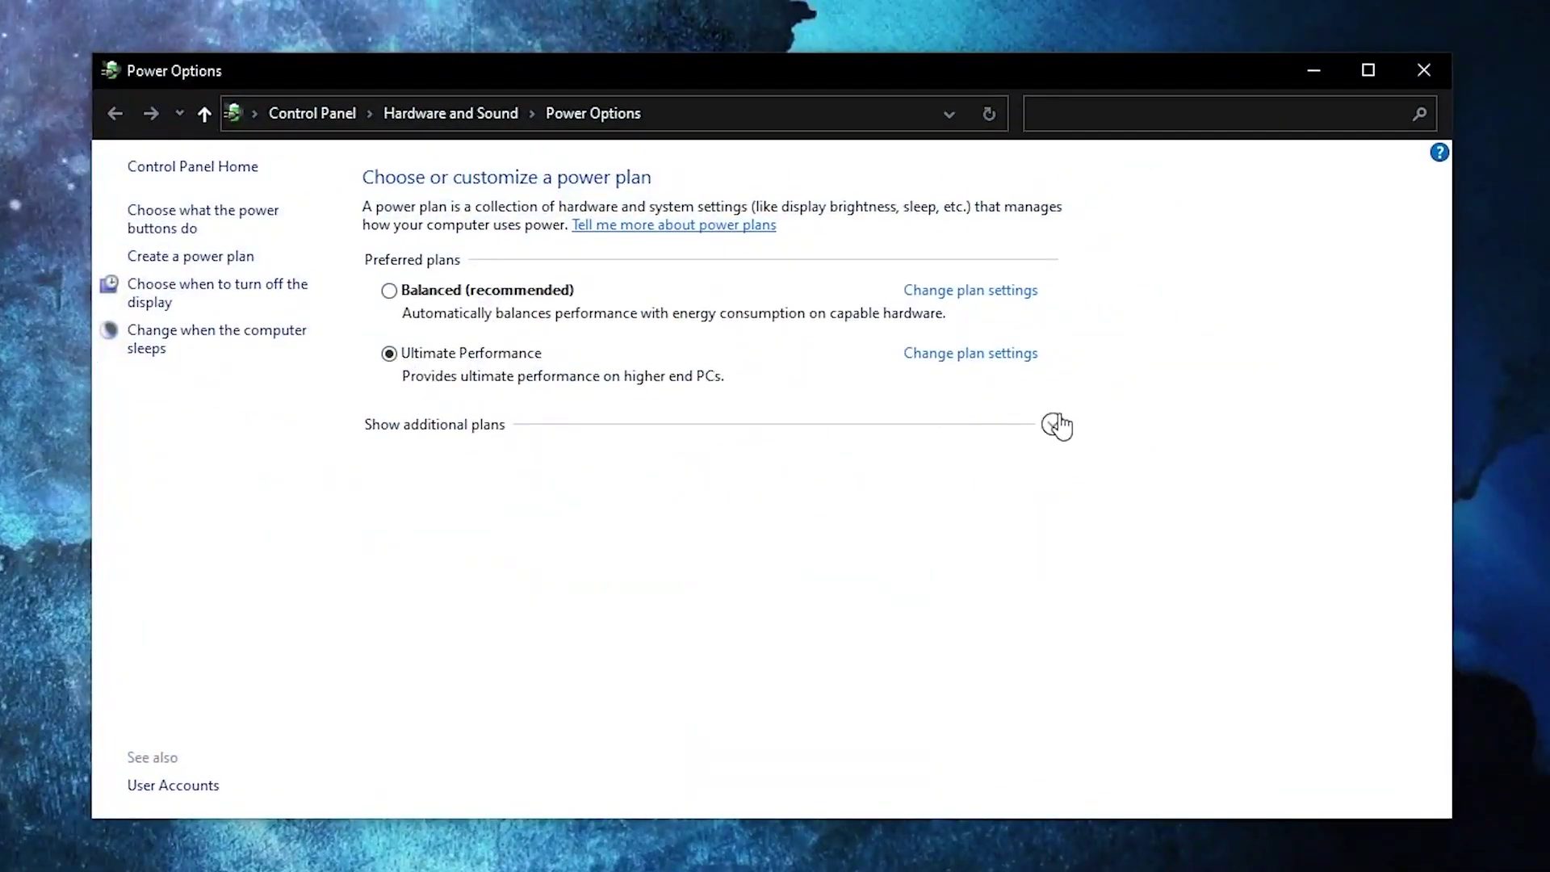
pyautogui.click(1054, 427)
pyautogui.scroll(-4, 1007, 443)
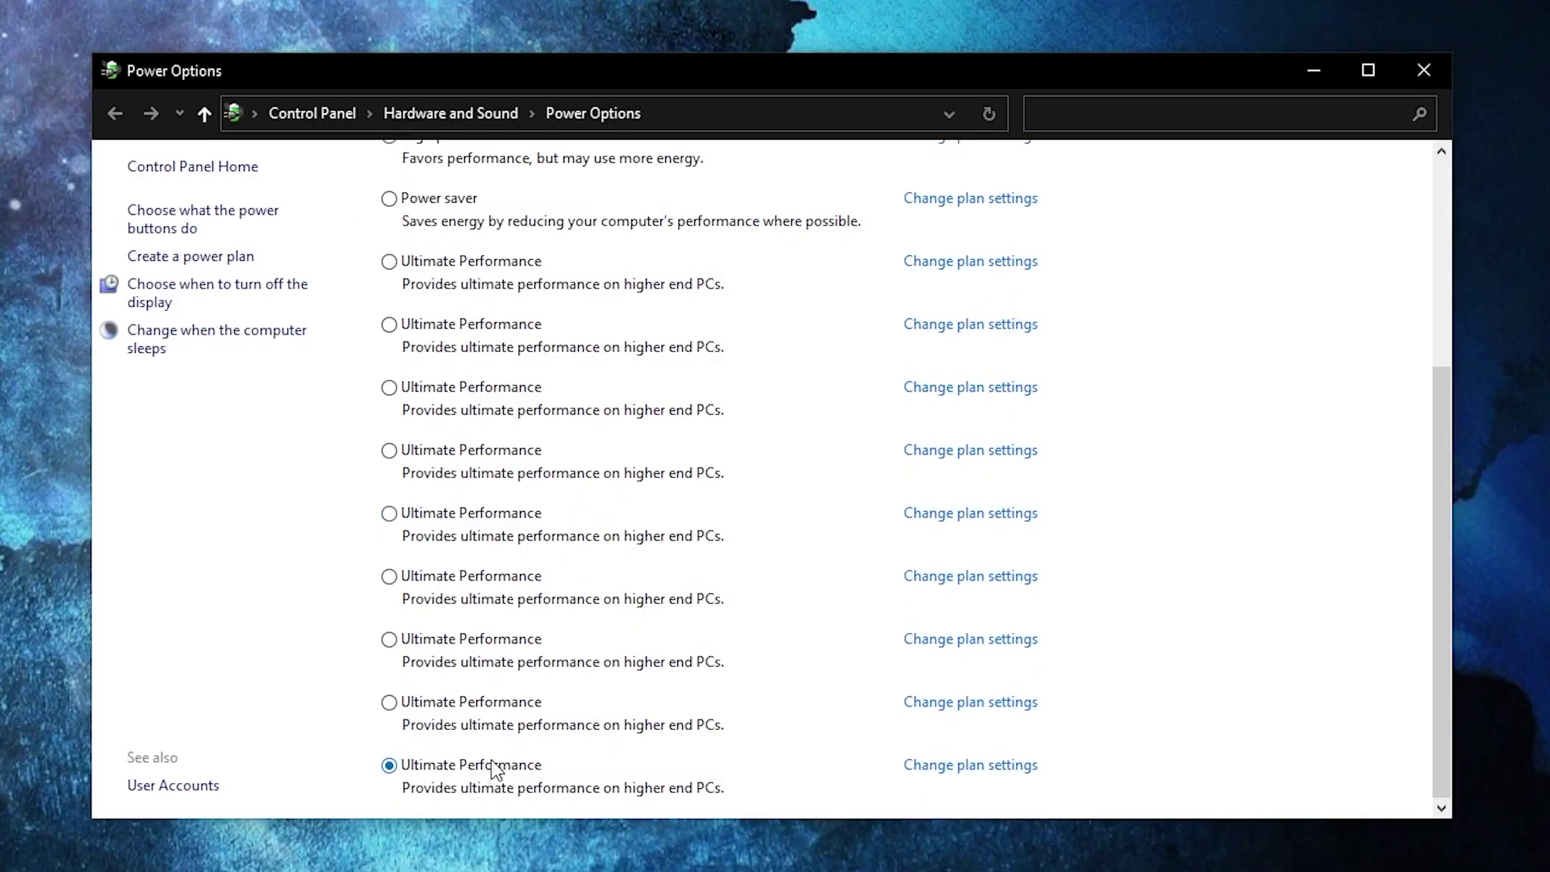
pyautogui.click(353, 853)
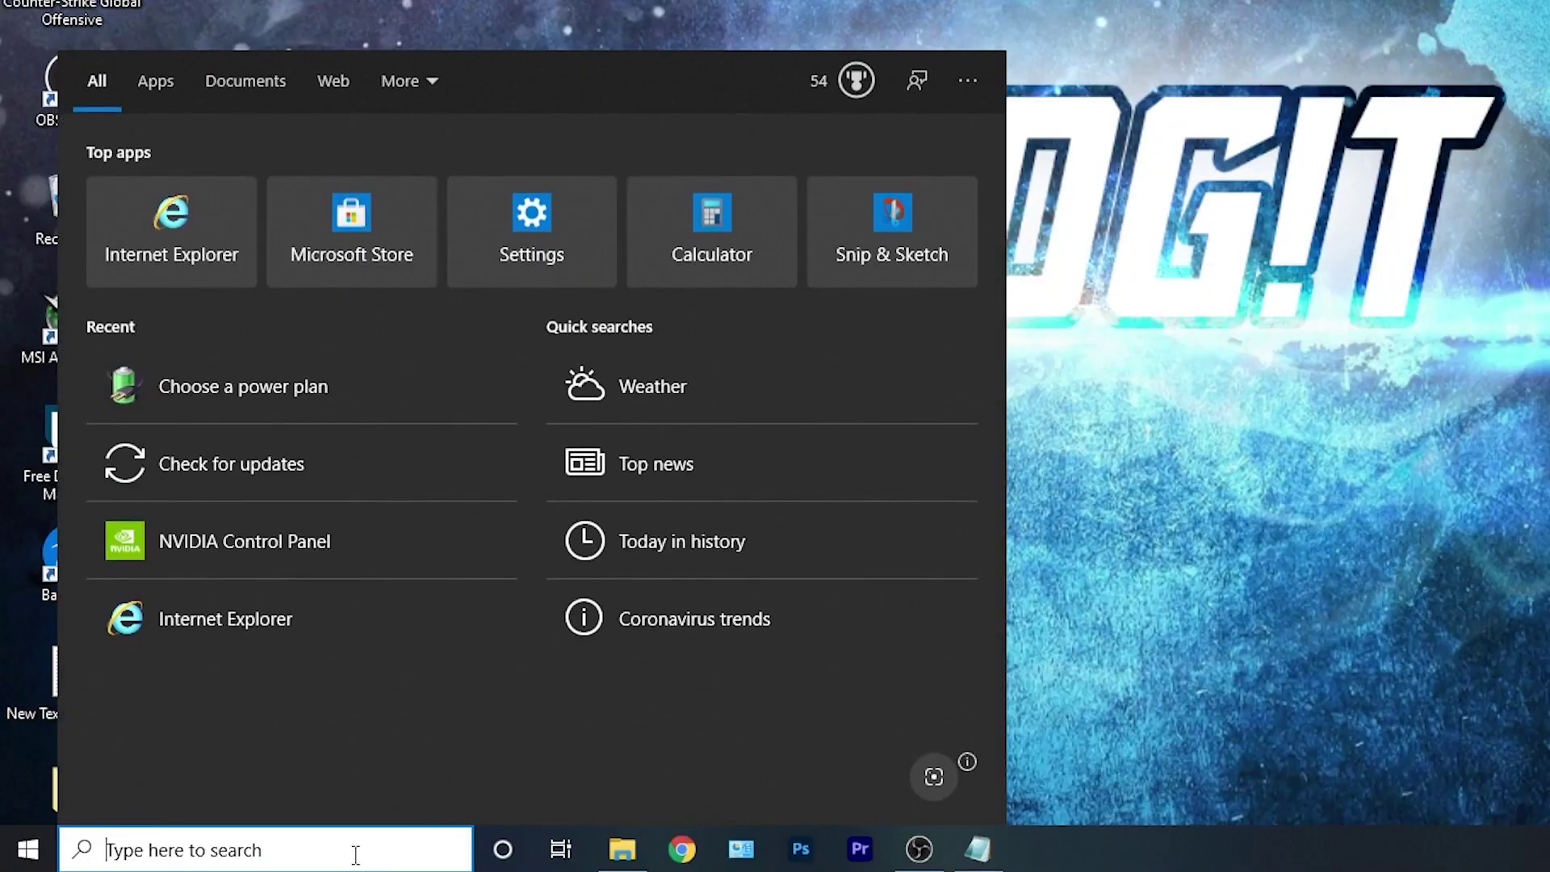
# - Open This PC's Properties from a 'this pc' search, then Advanced system settings
pyautogui.write('this pc')
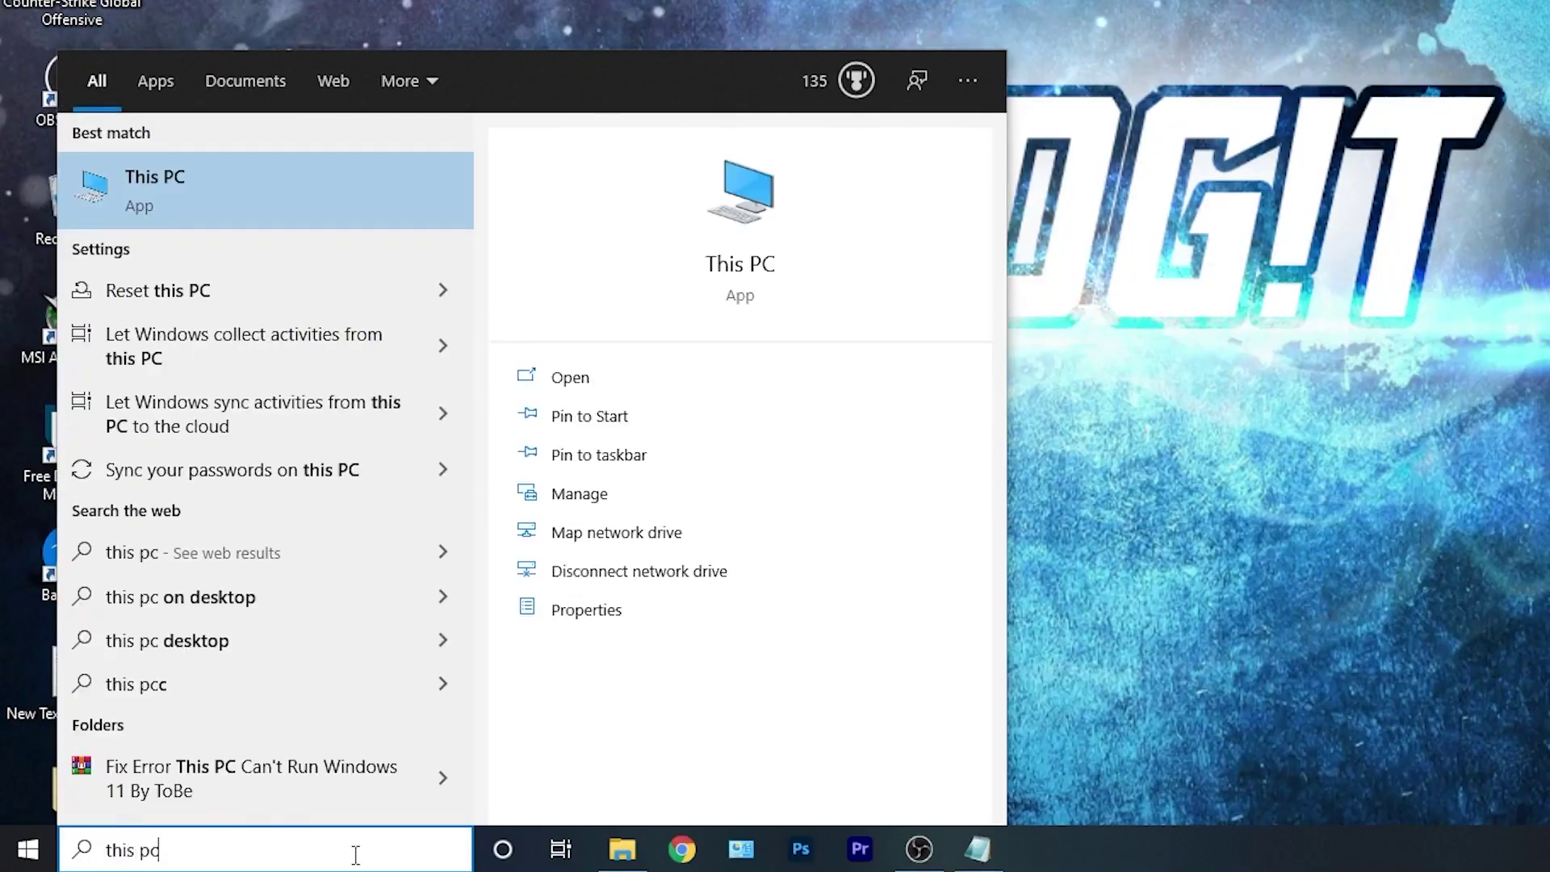
pyautogui.rightClick(260, 184)
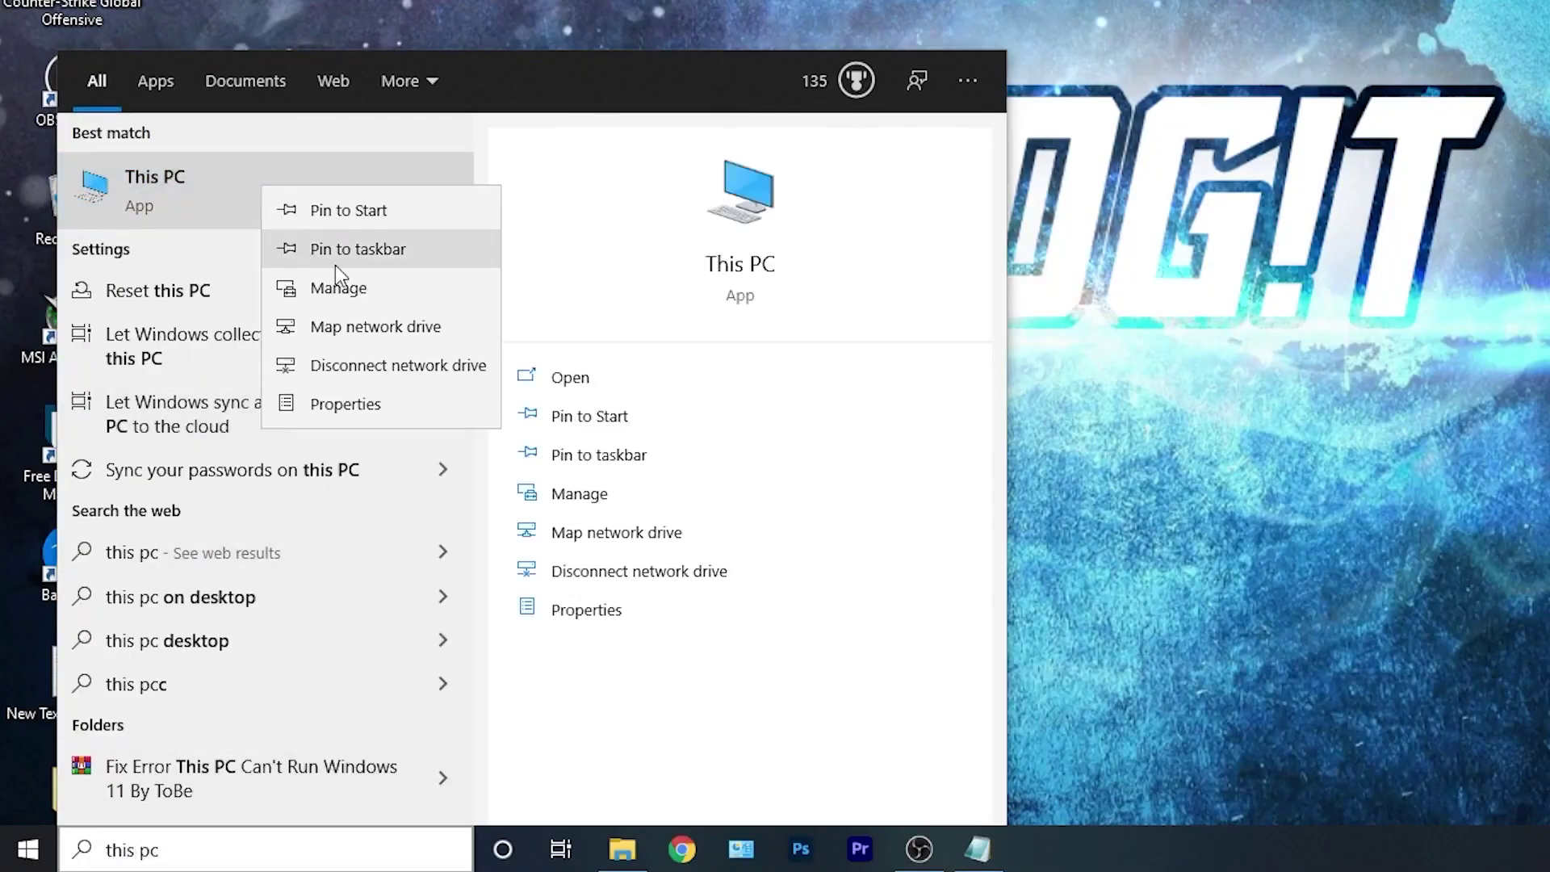
pyautogui.click(384, 406)
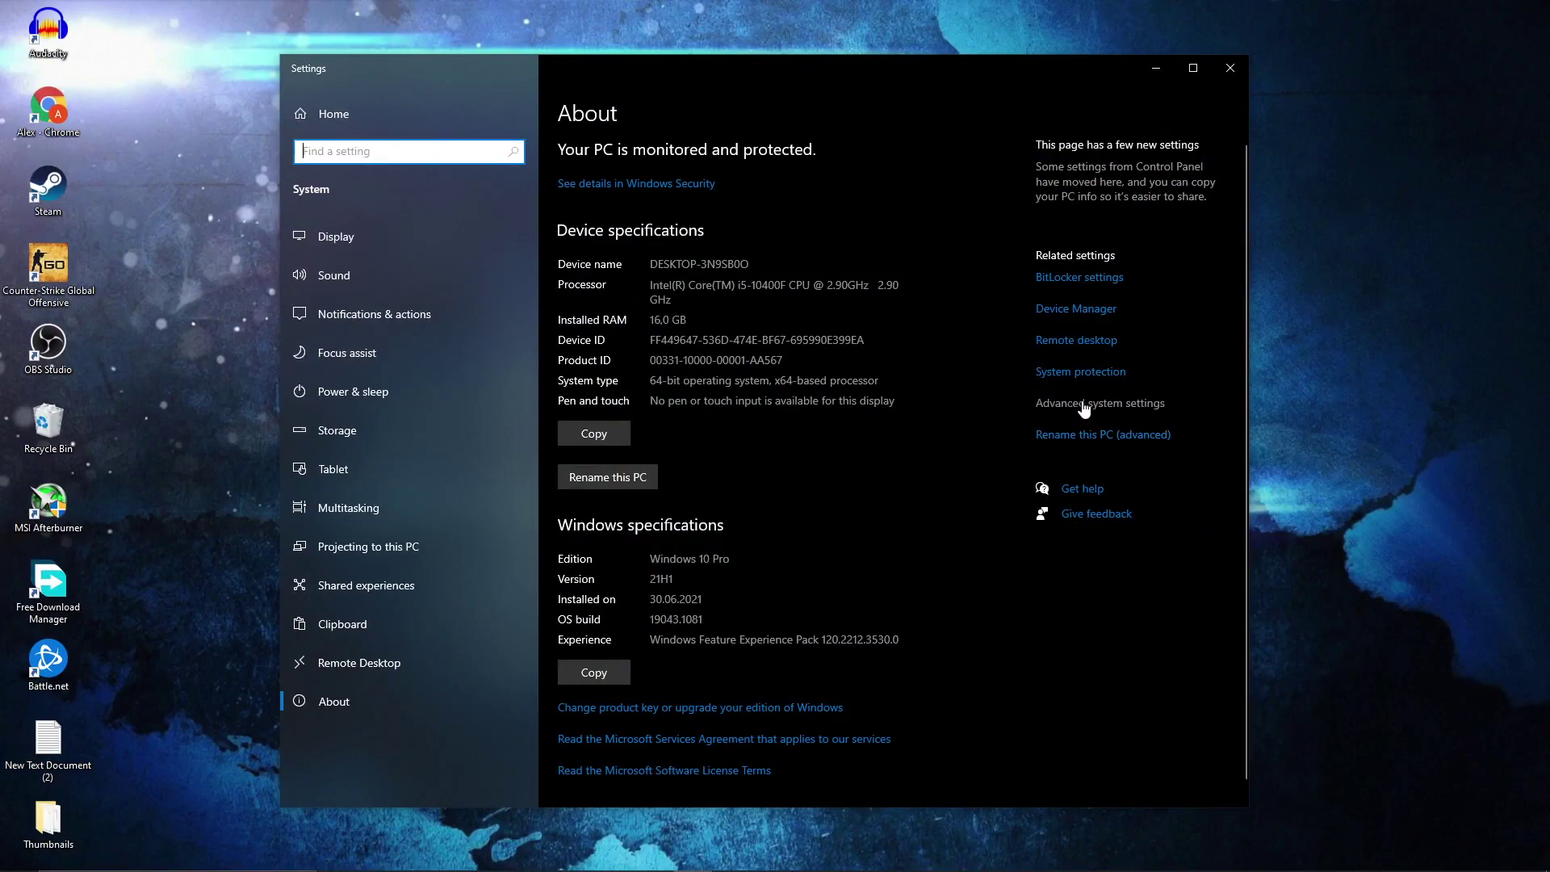
pyautogui.click(1083, 403)
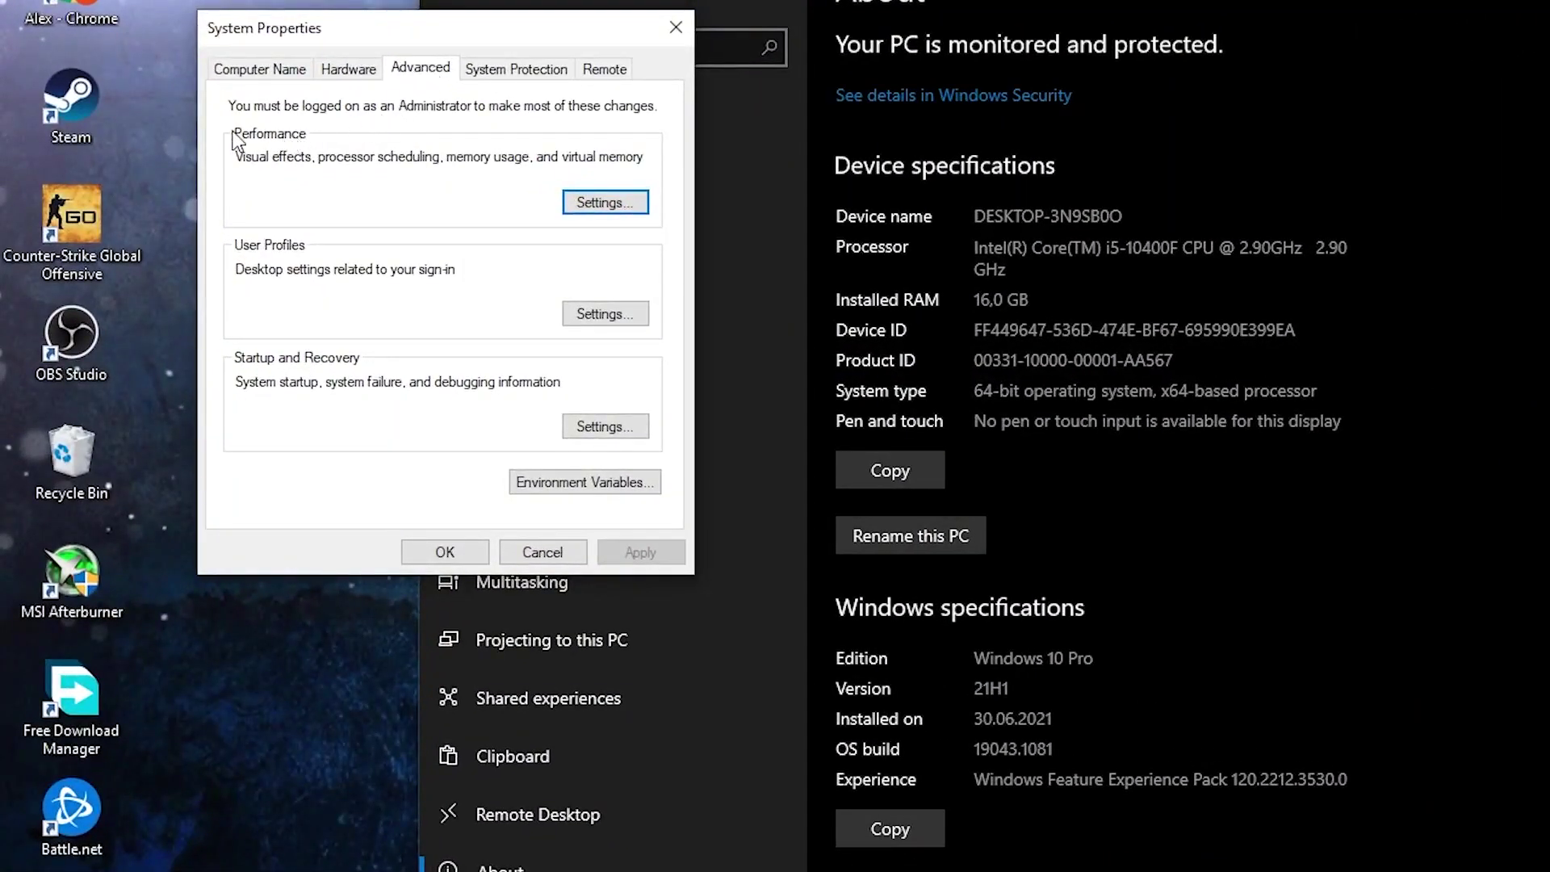
# - Choose 'Adjust for best performance' in Performance Options, apply it, and close both dialogs
pyautogui.click(604, 203)
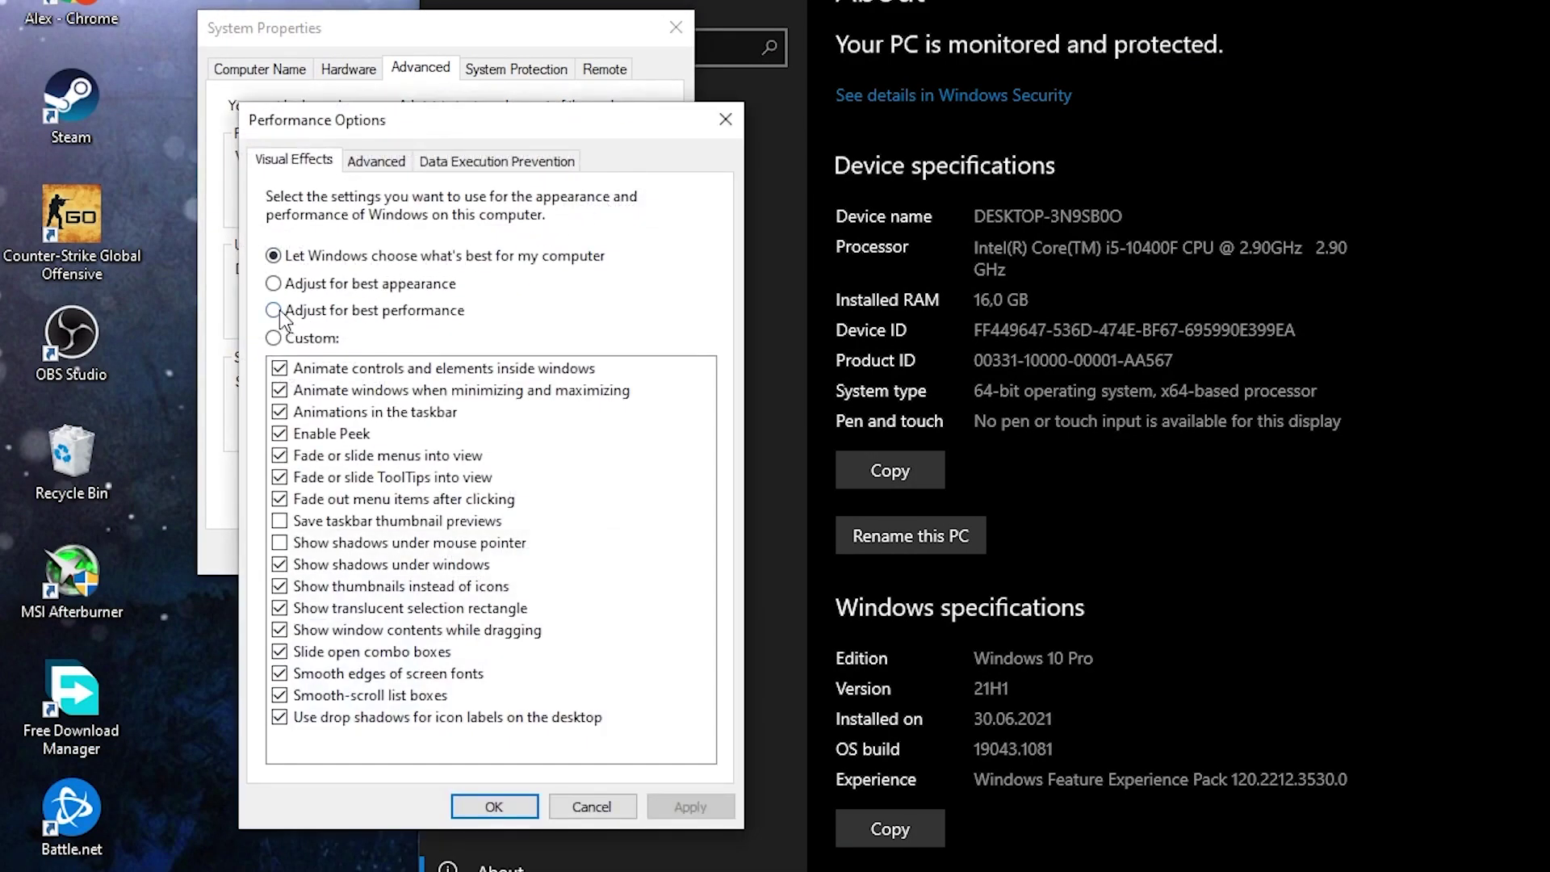
pyautogui.click(274, 310)
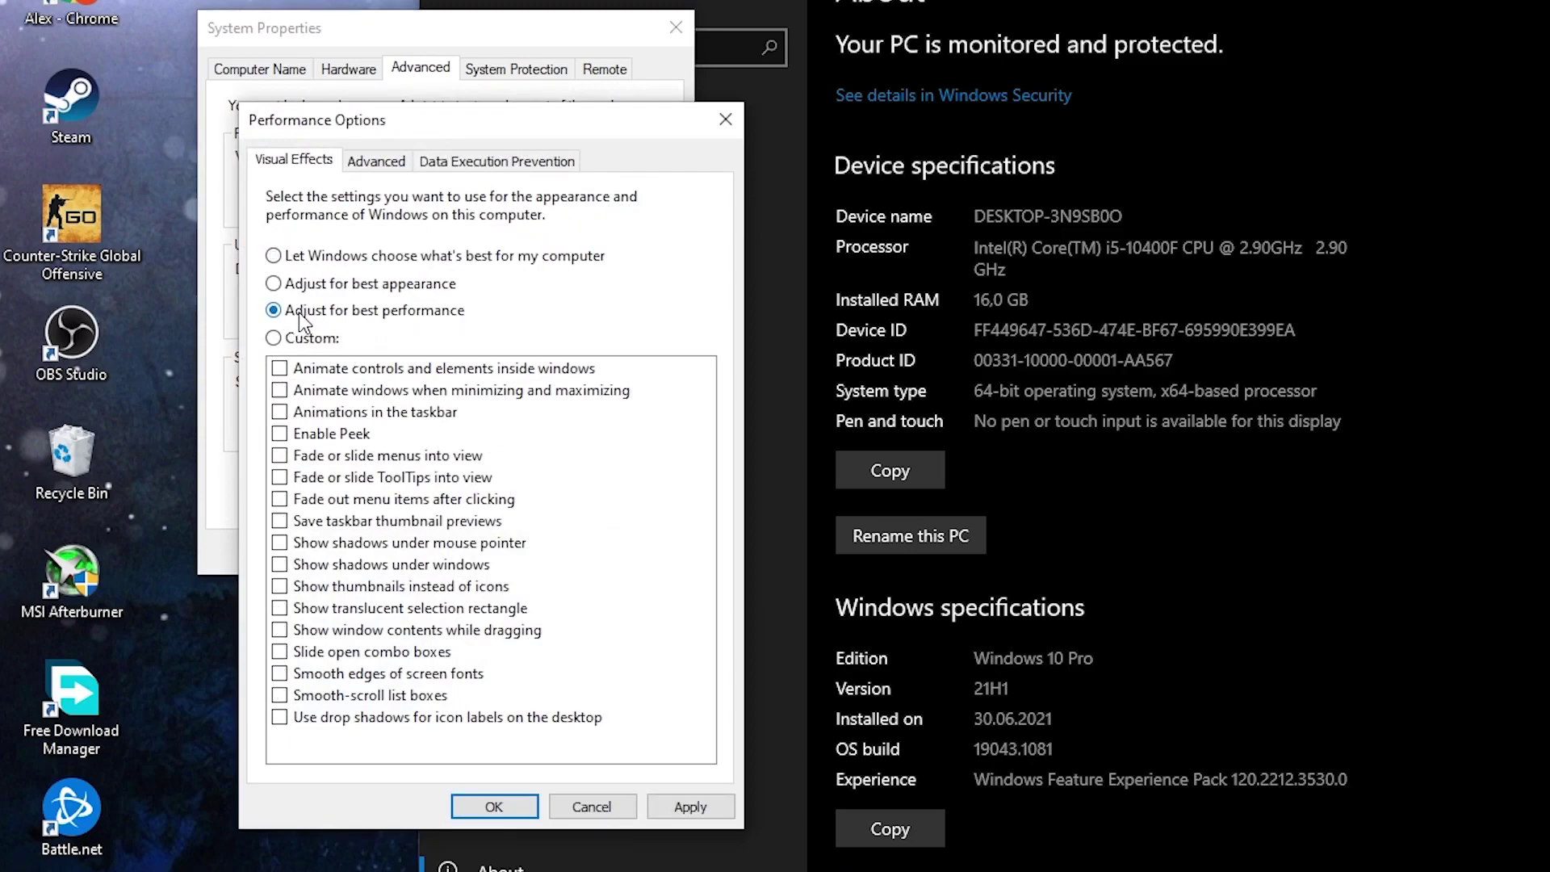
pyautogui.click(688, 806)
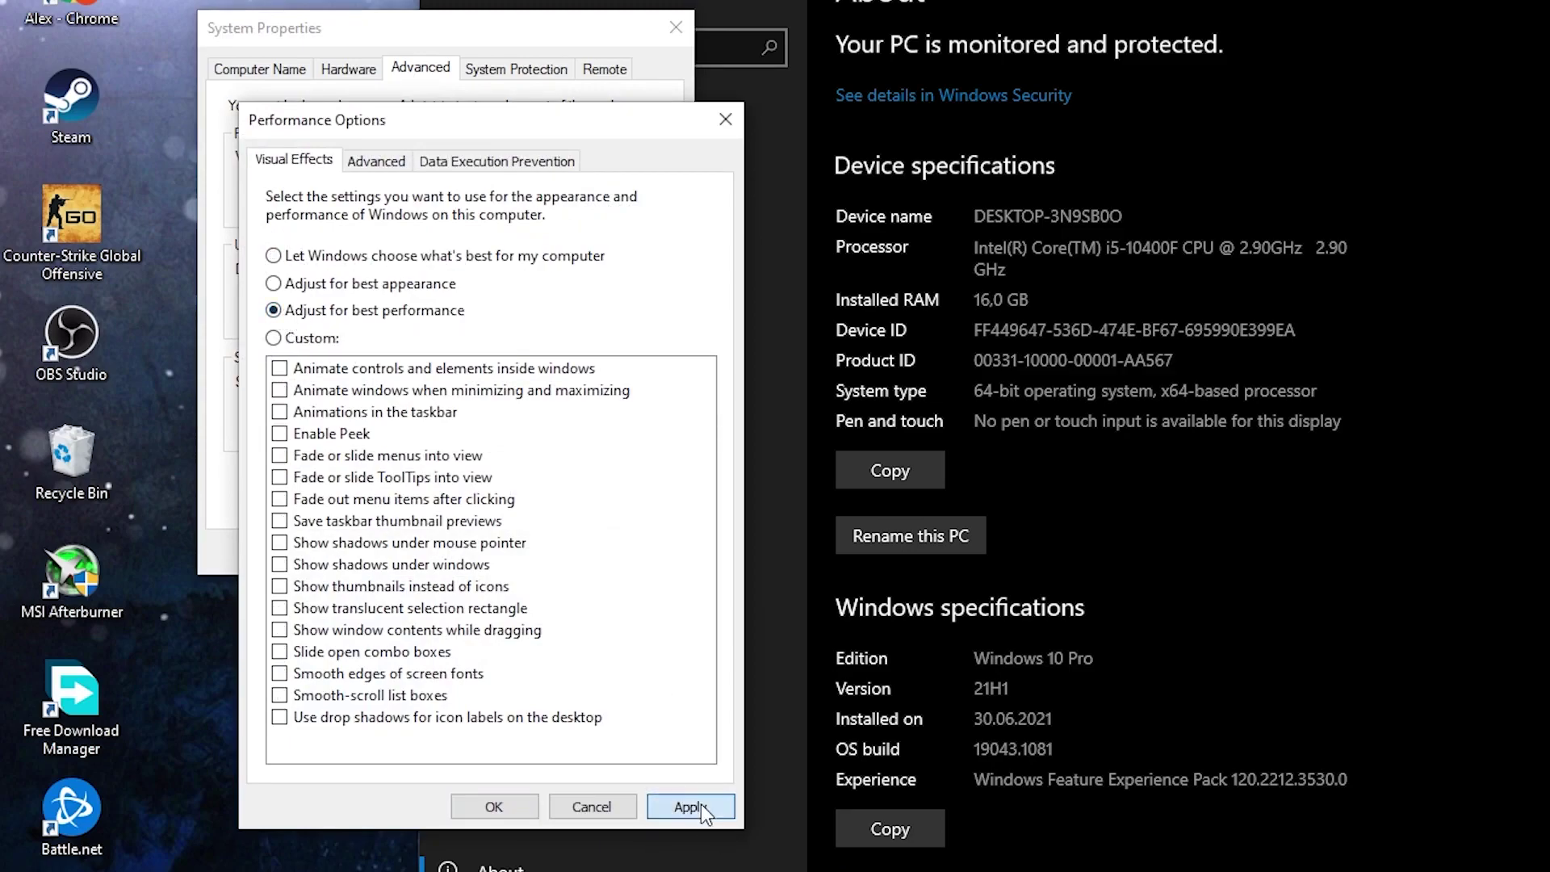
pyautogui.click(503, 810)
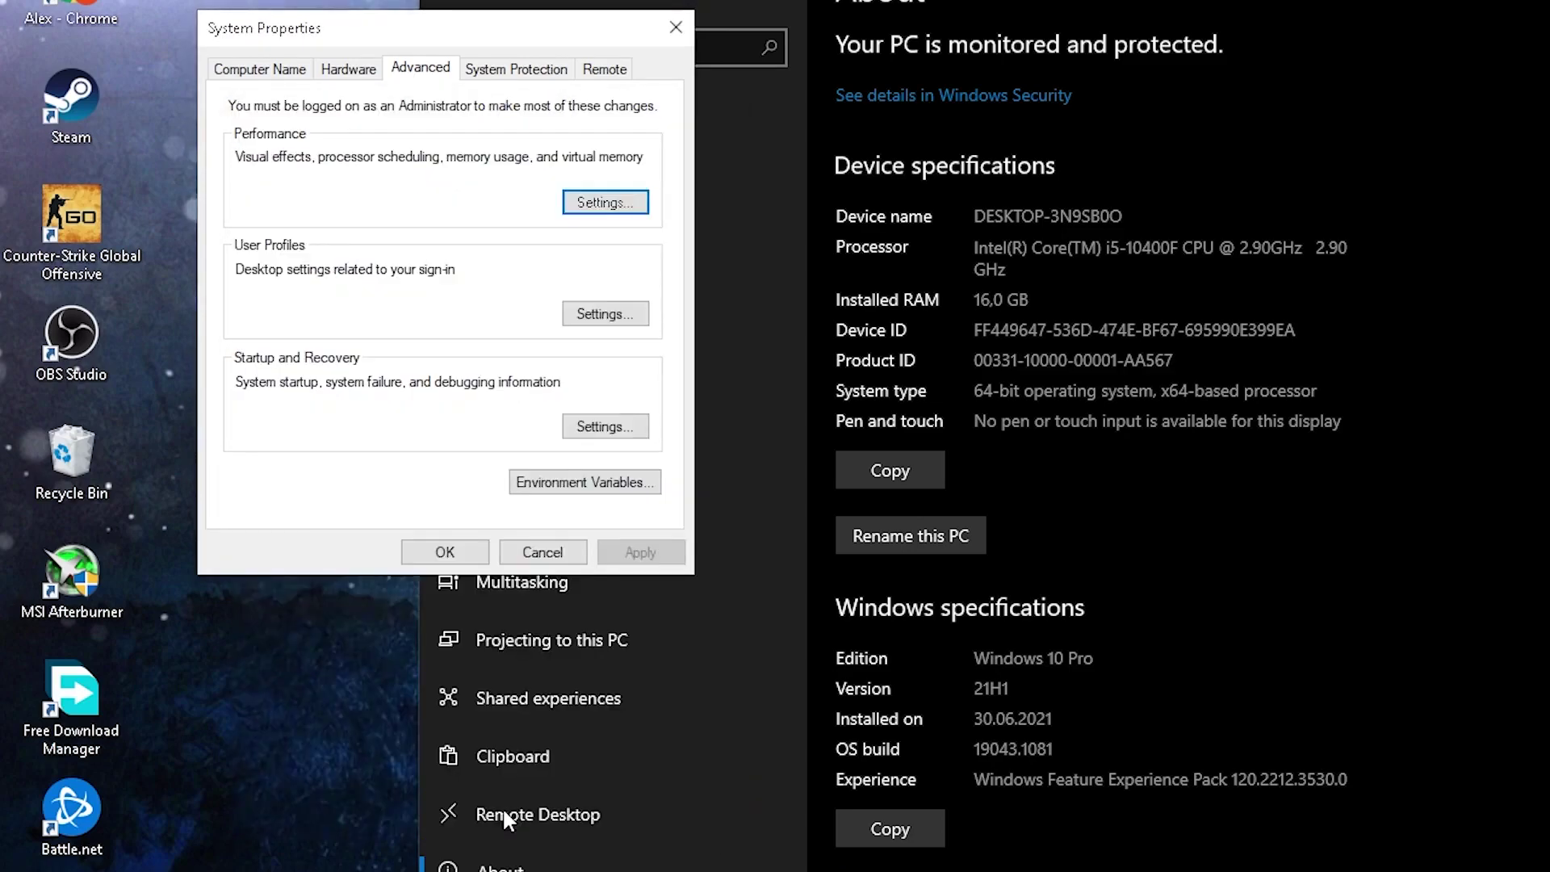
pyautogui.click(461, 559)
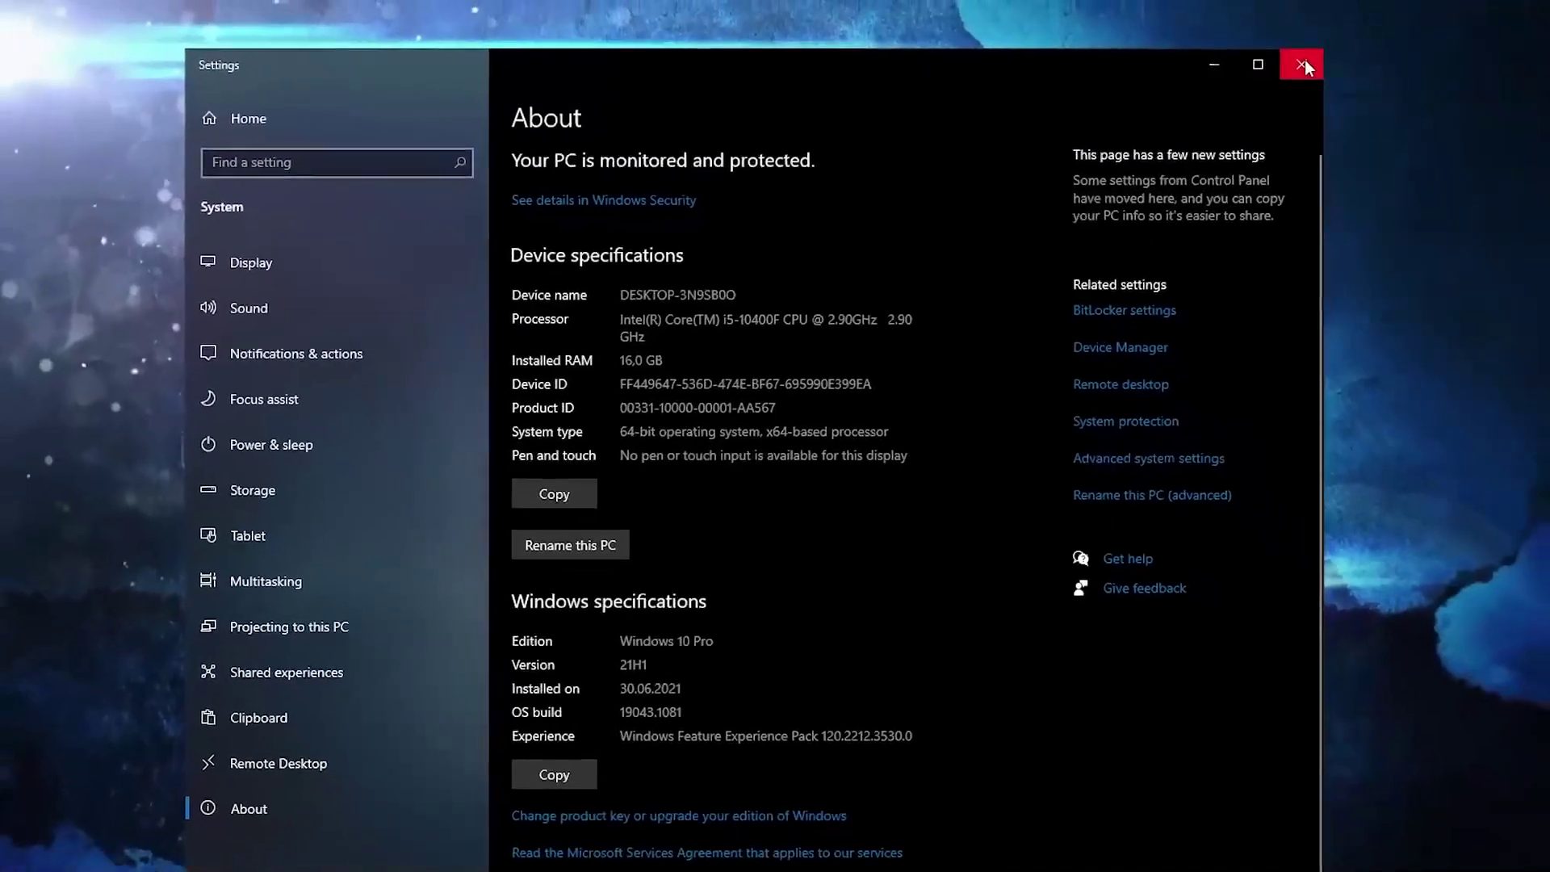
# - Close Settings and open the Graphics settings page via a 'graph' search
pyautogui.click(1408, 50)
pyautogui.click(246, 868)
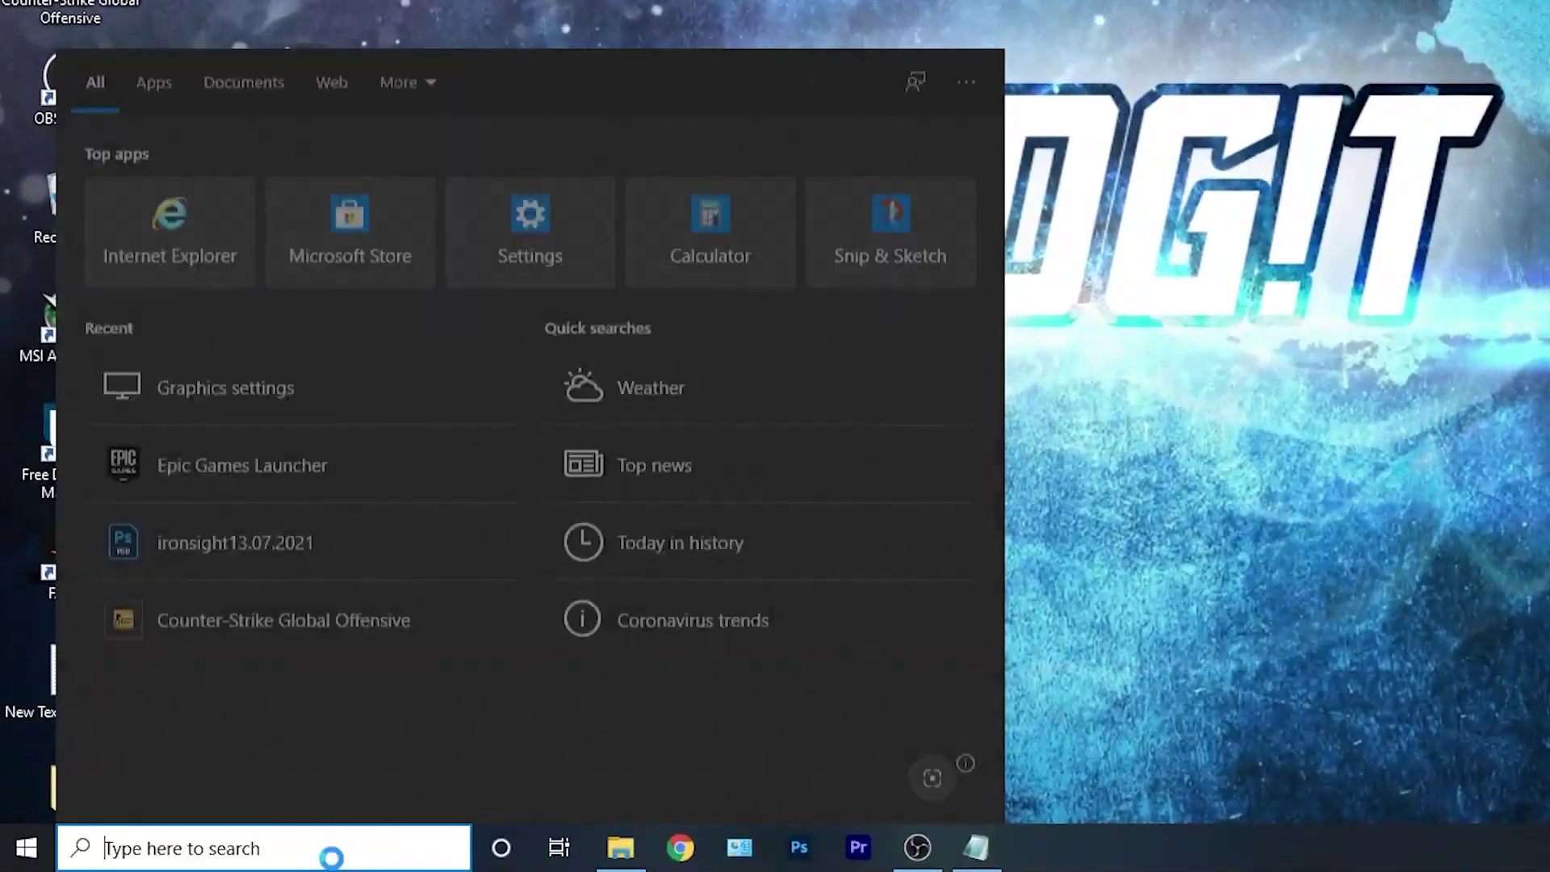
pyautogui.write('graph')
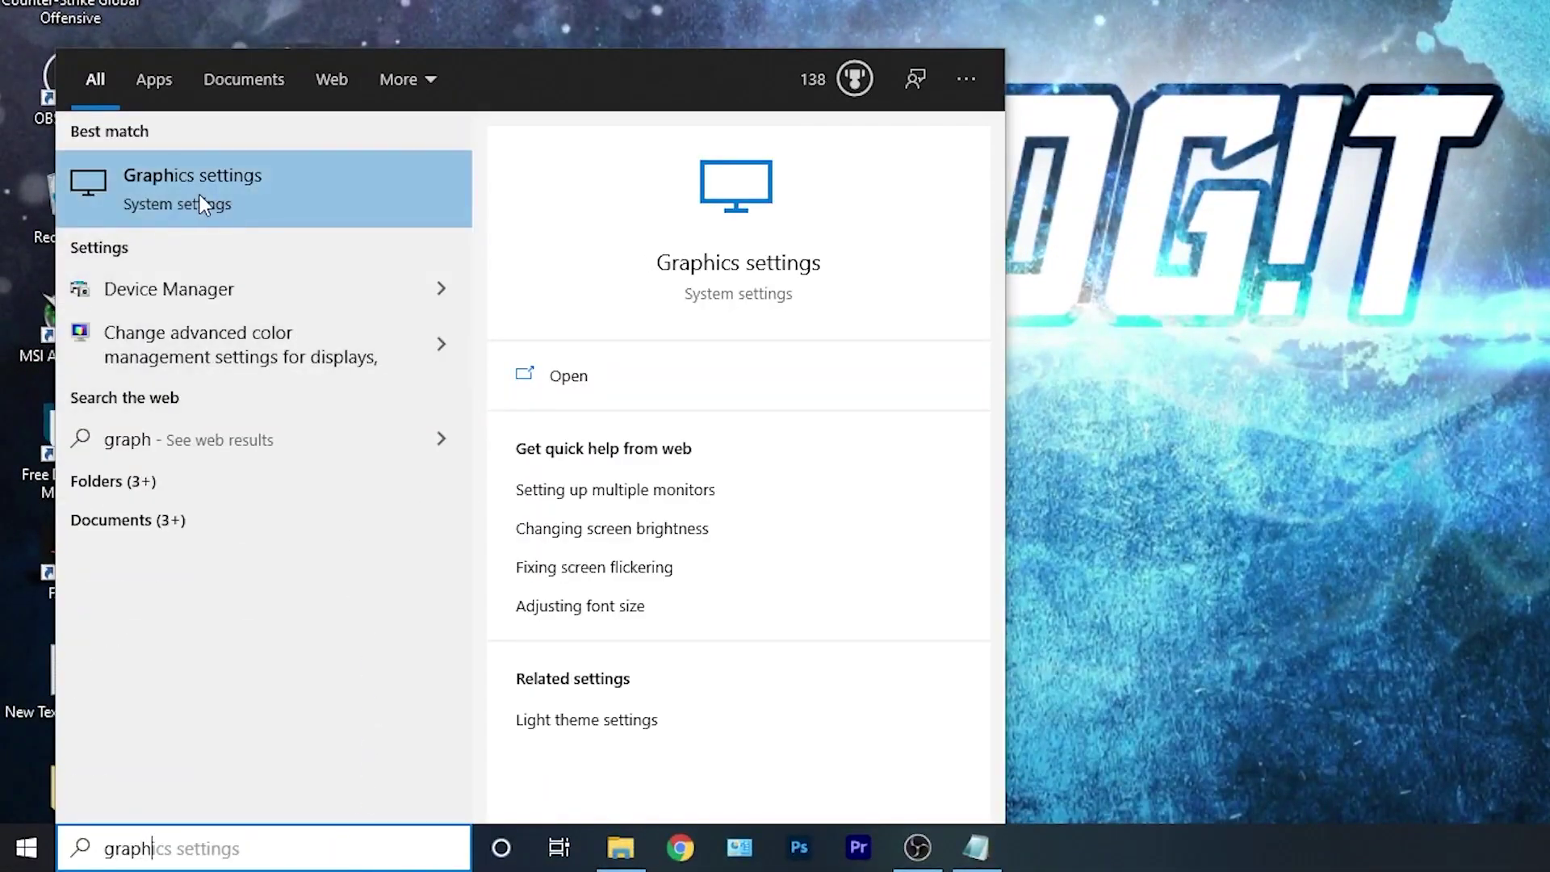
pyautogui.click(235, 195)
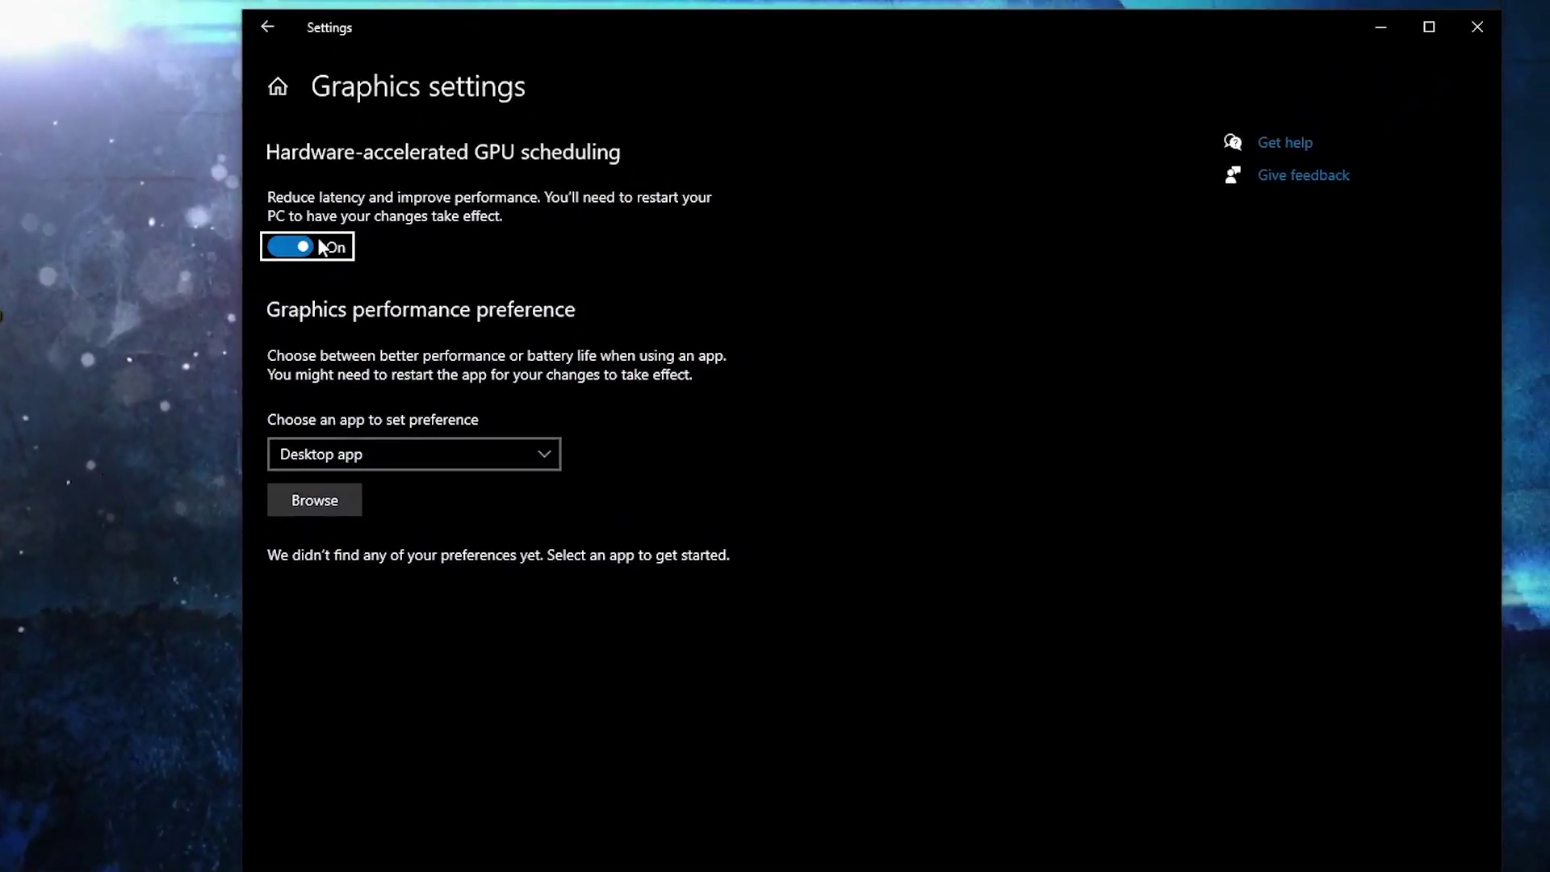
# - Browse to D:\Games\Epic Games\rocketleague\Binaries\Win64 and pick the RocketLeague application
pyautogui.click(321, 501)
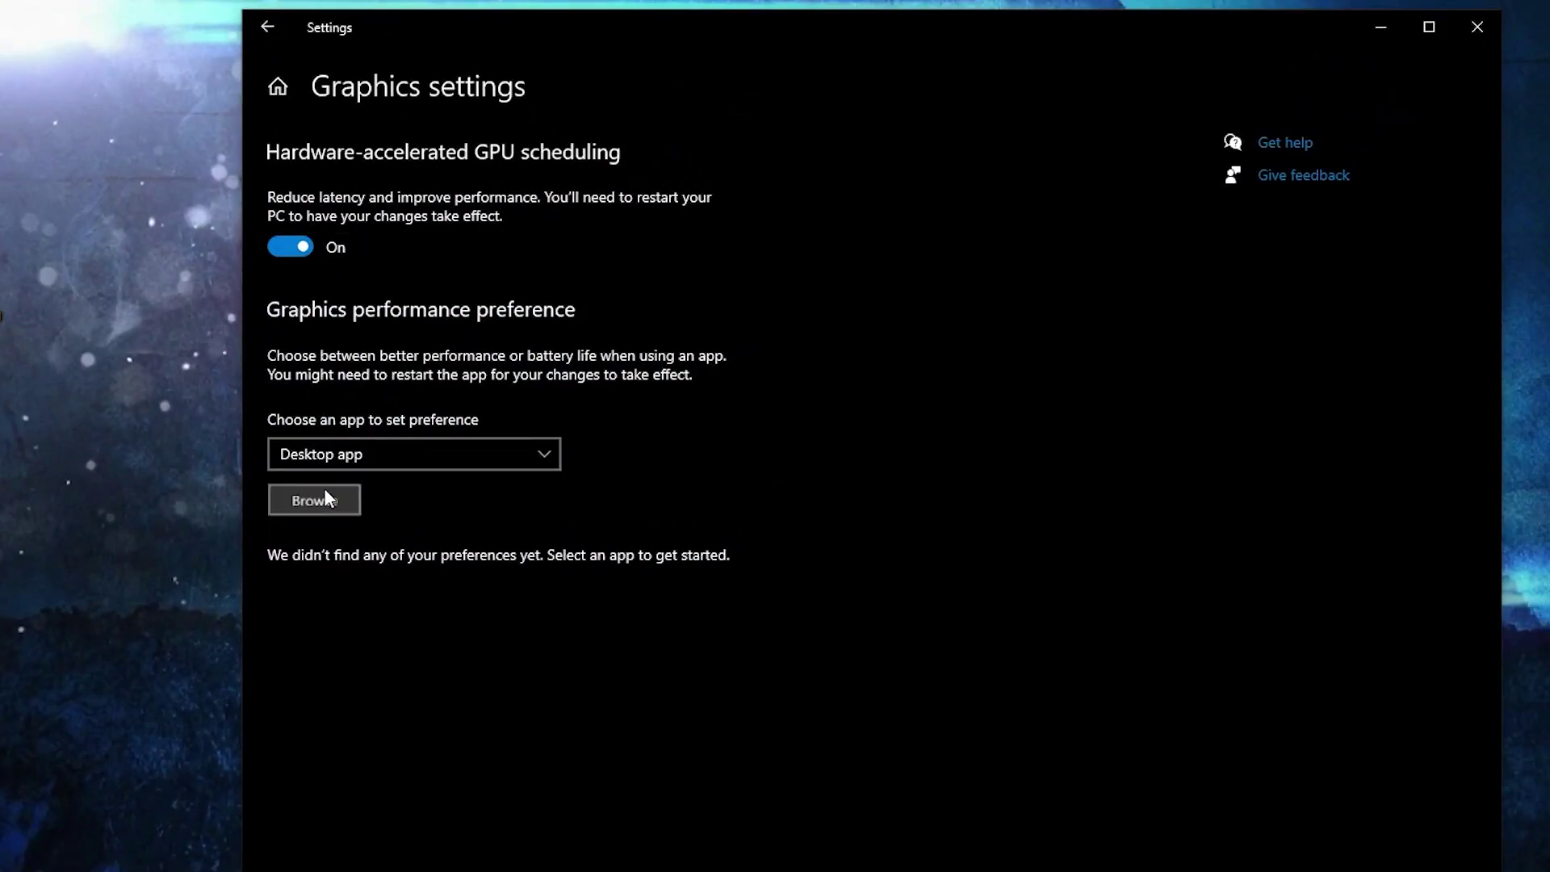
pyautogui.click(334, 457)
pyautogui.doubleClick(484, 340)
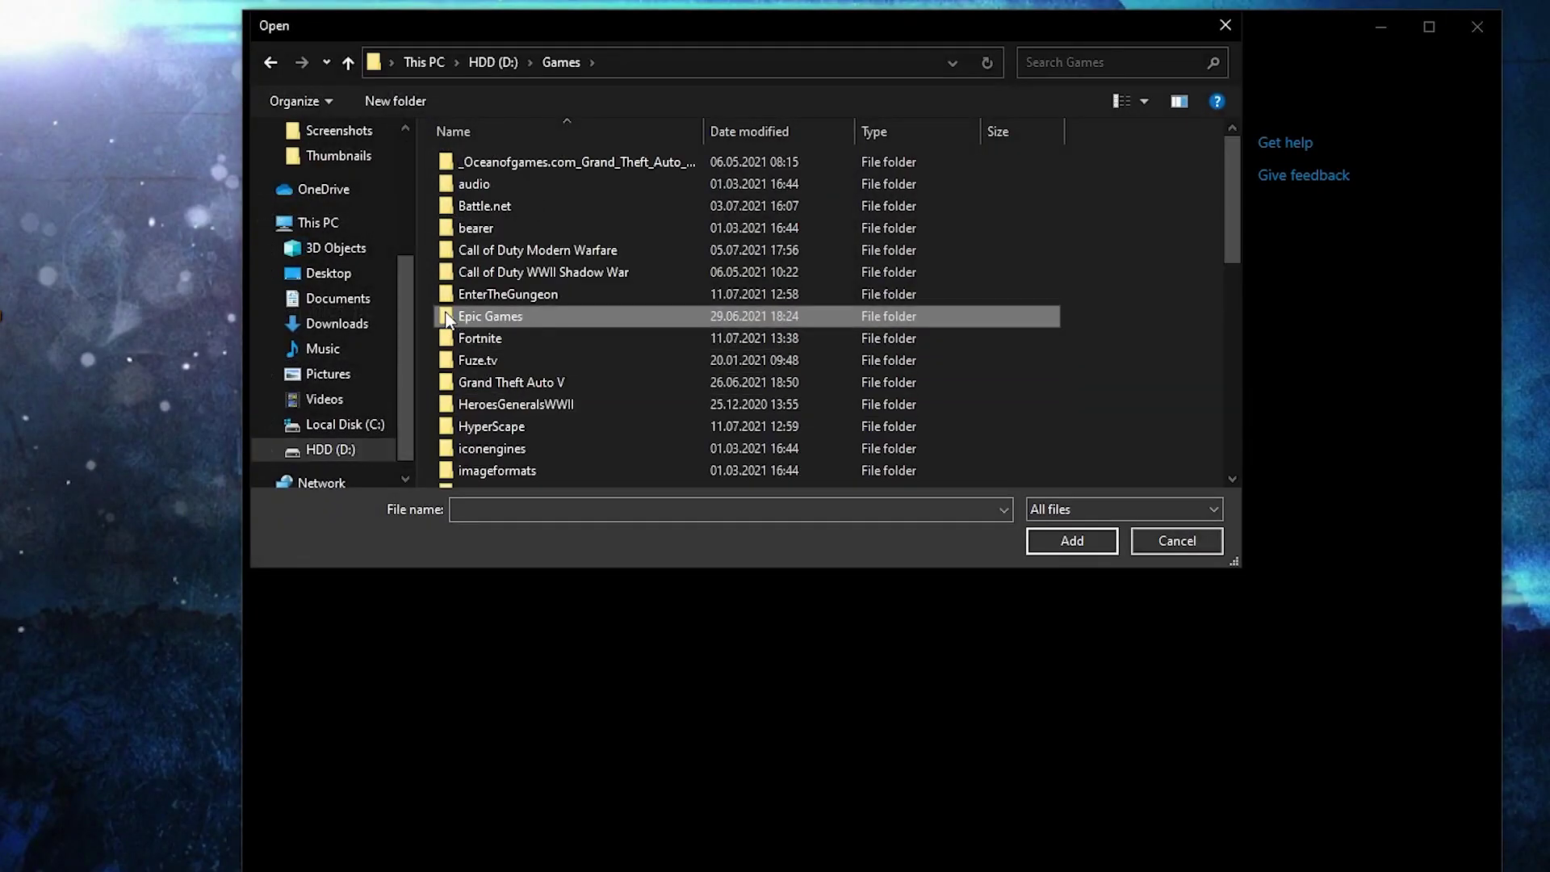
pyautogui.doubleClick(501, 316)
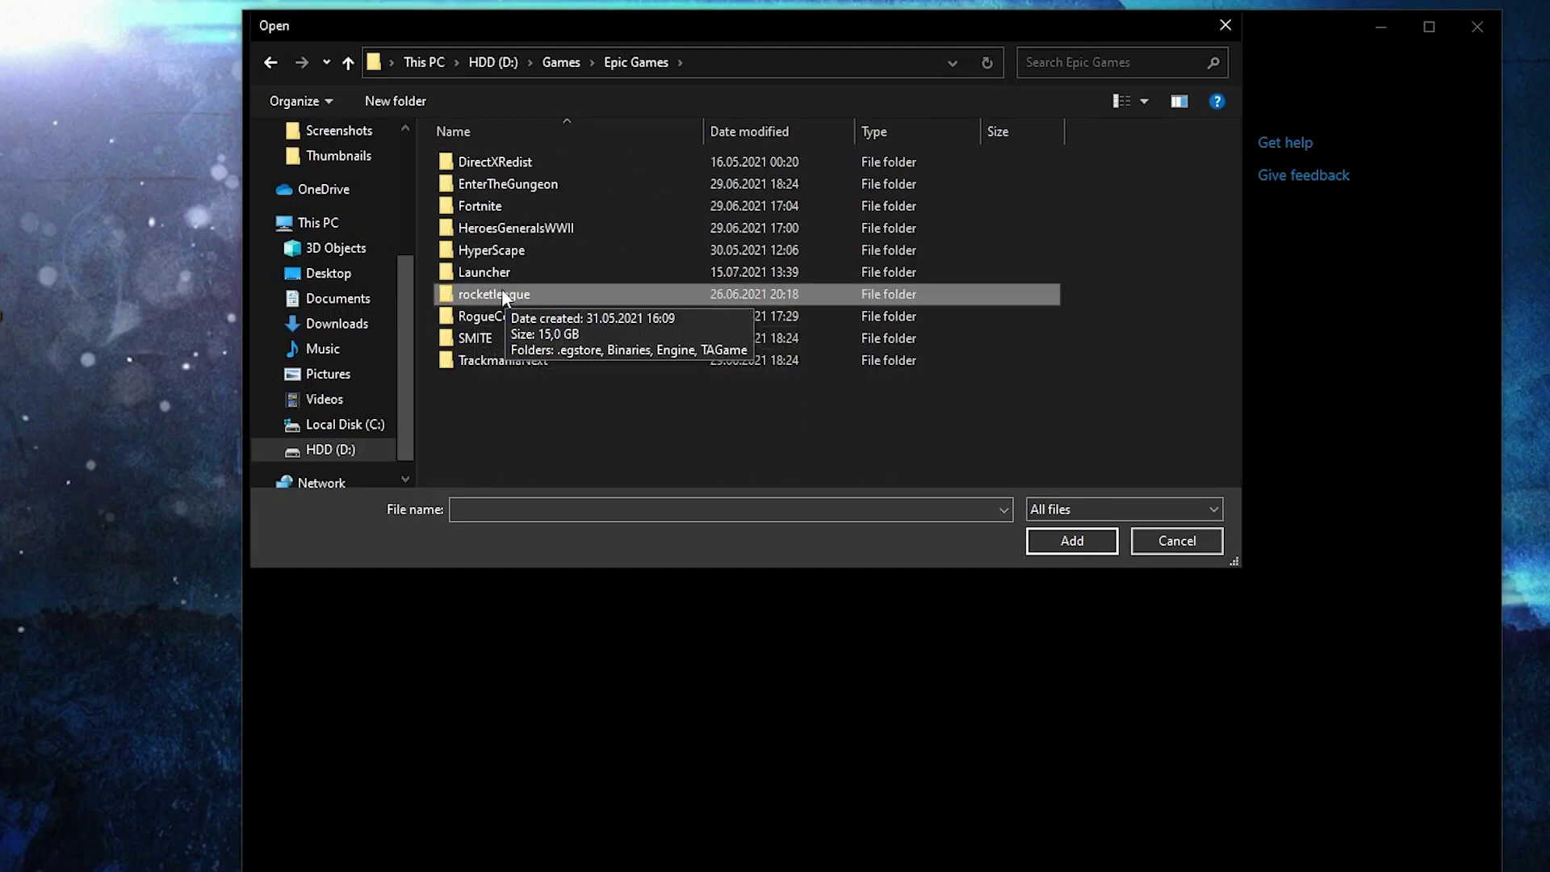
pyautogui.doubleClick(517, 294)
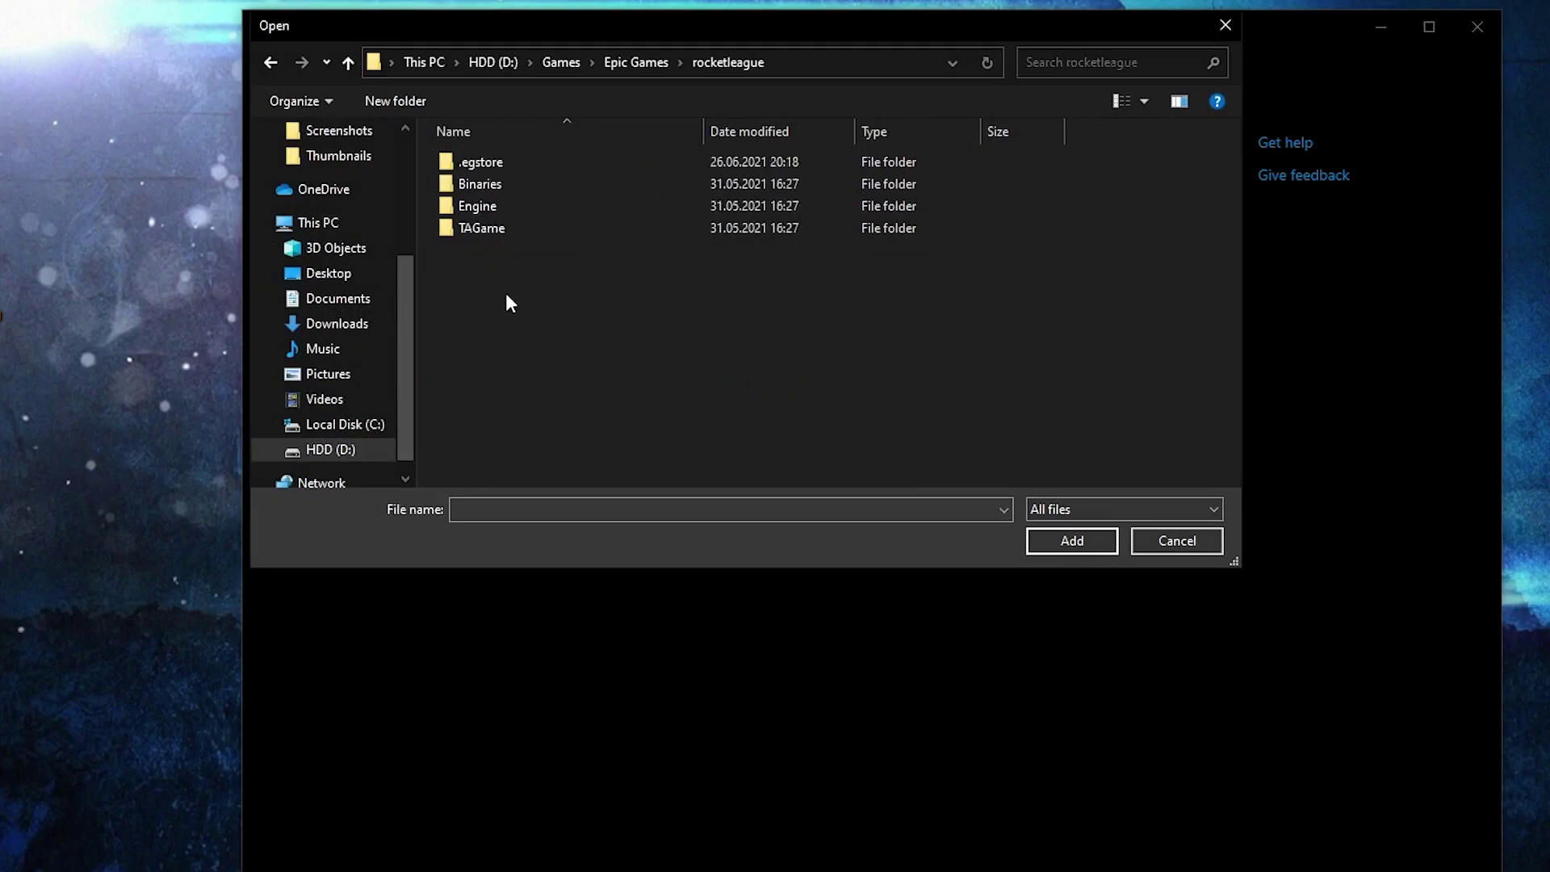
pyautogui.doubleClick(467, 185)
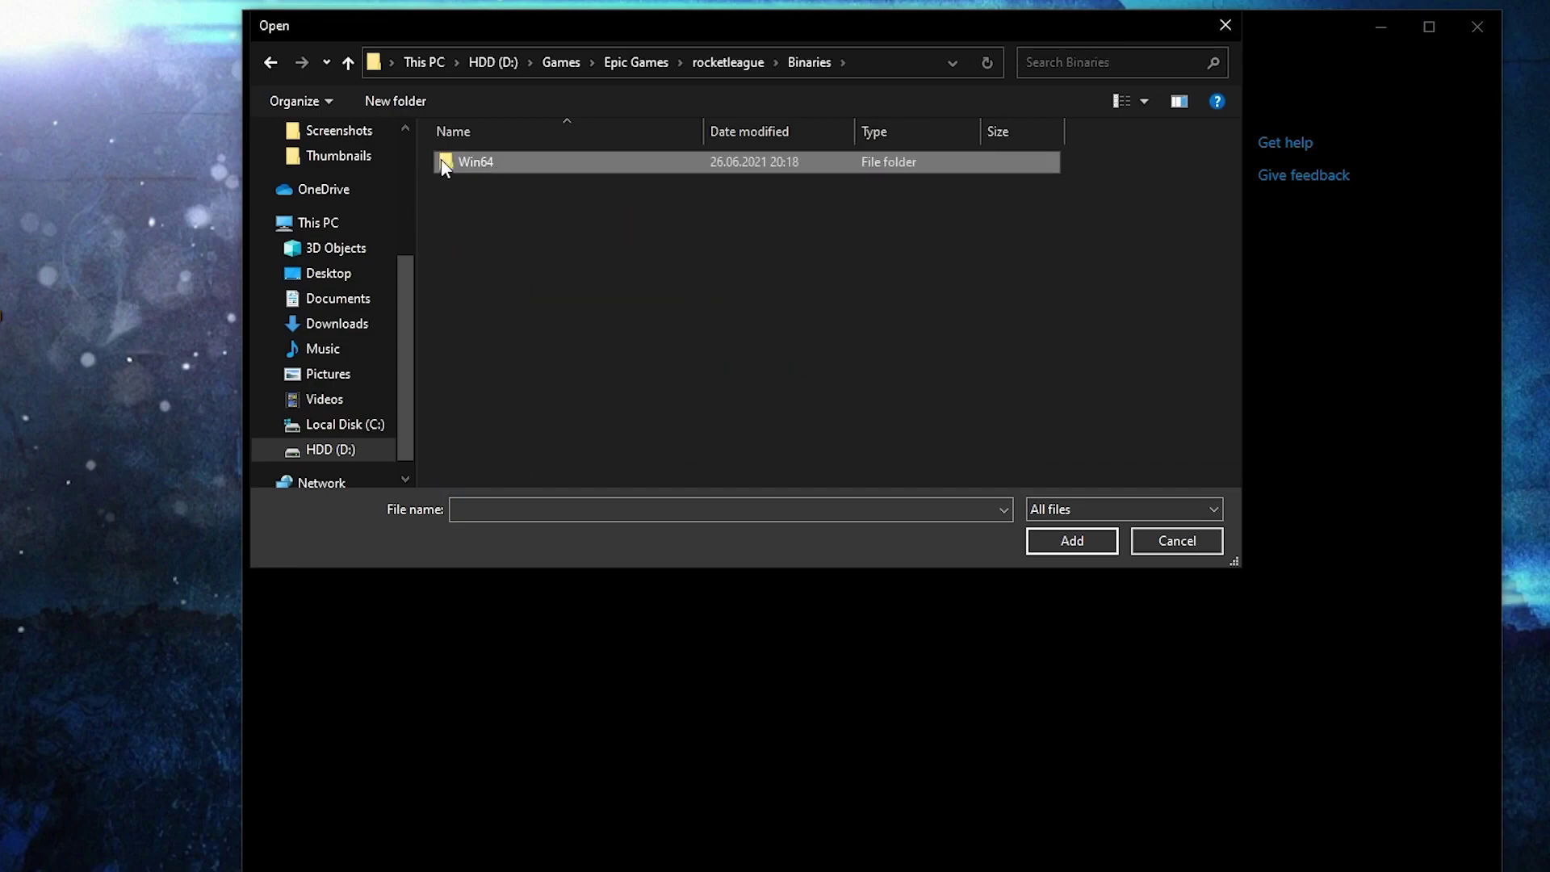
pyautogui.doubleClick(519, 162)
pyautogui.click(458, 161)
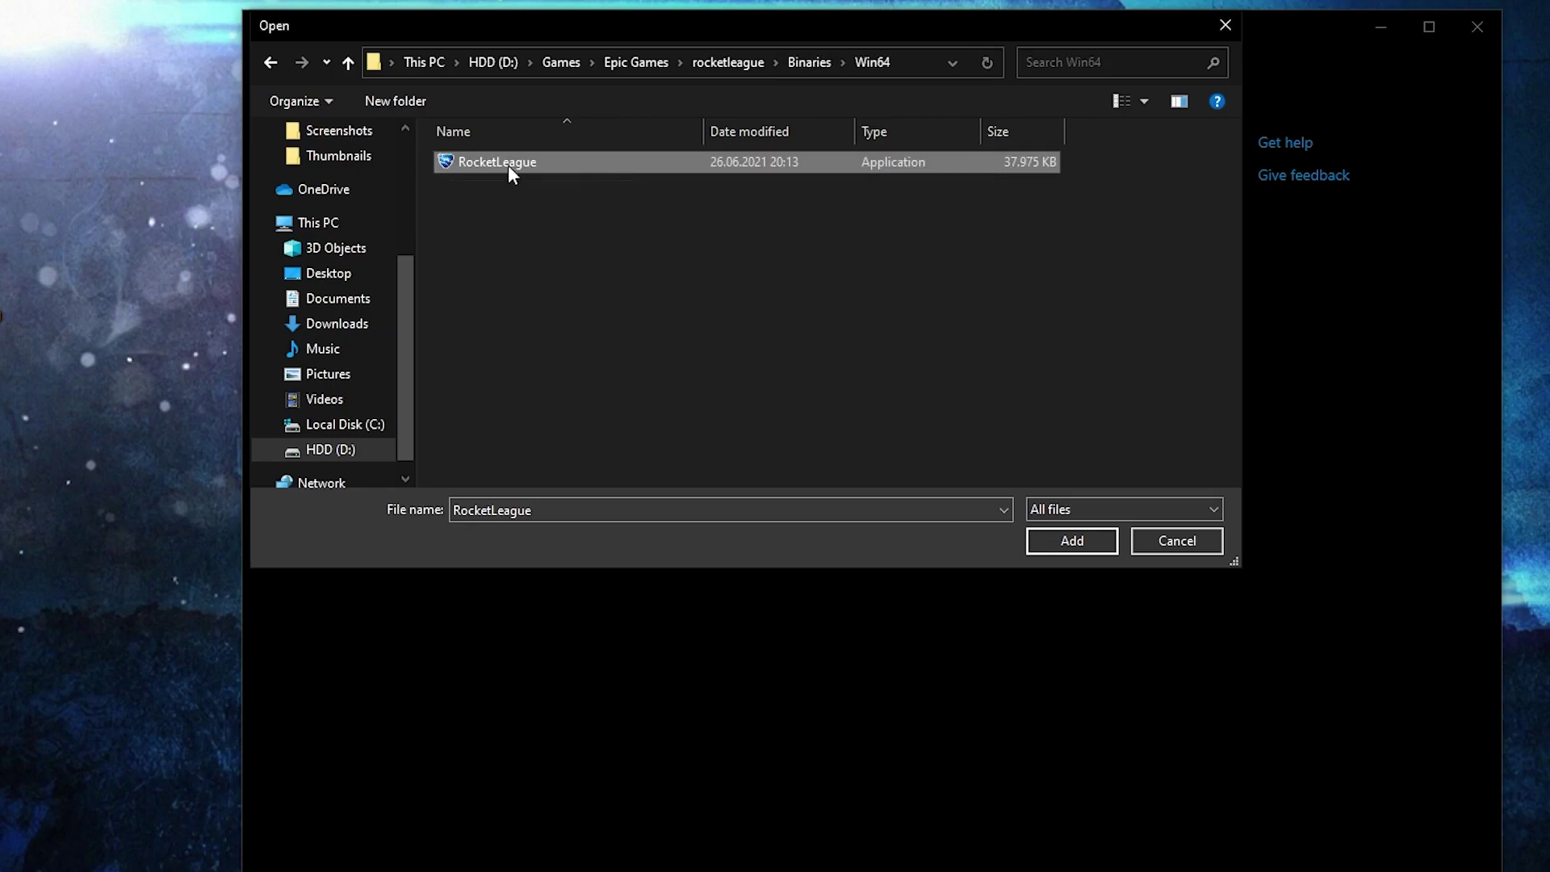
# - Disable fullscreen optimizations and override high DPI scaling for RocketLeague.exe, then add it to Graphics settings
pyautogui.rightClick(507, 162)
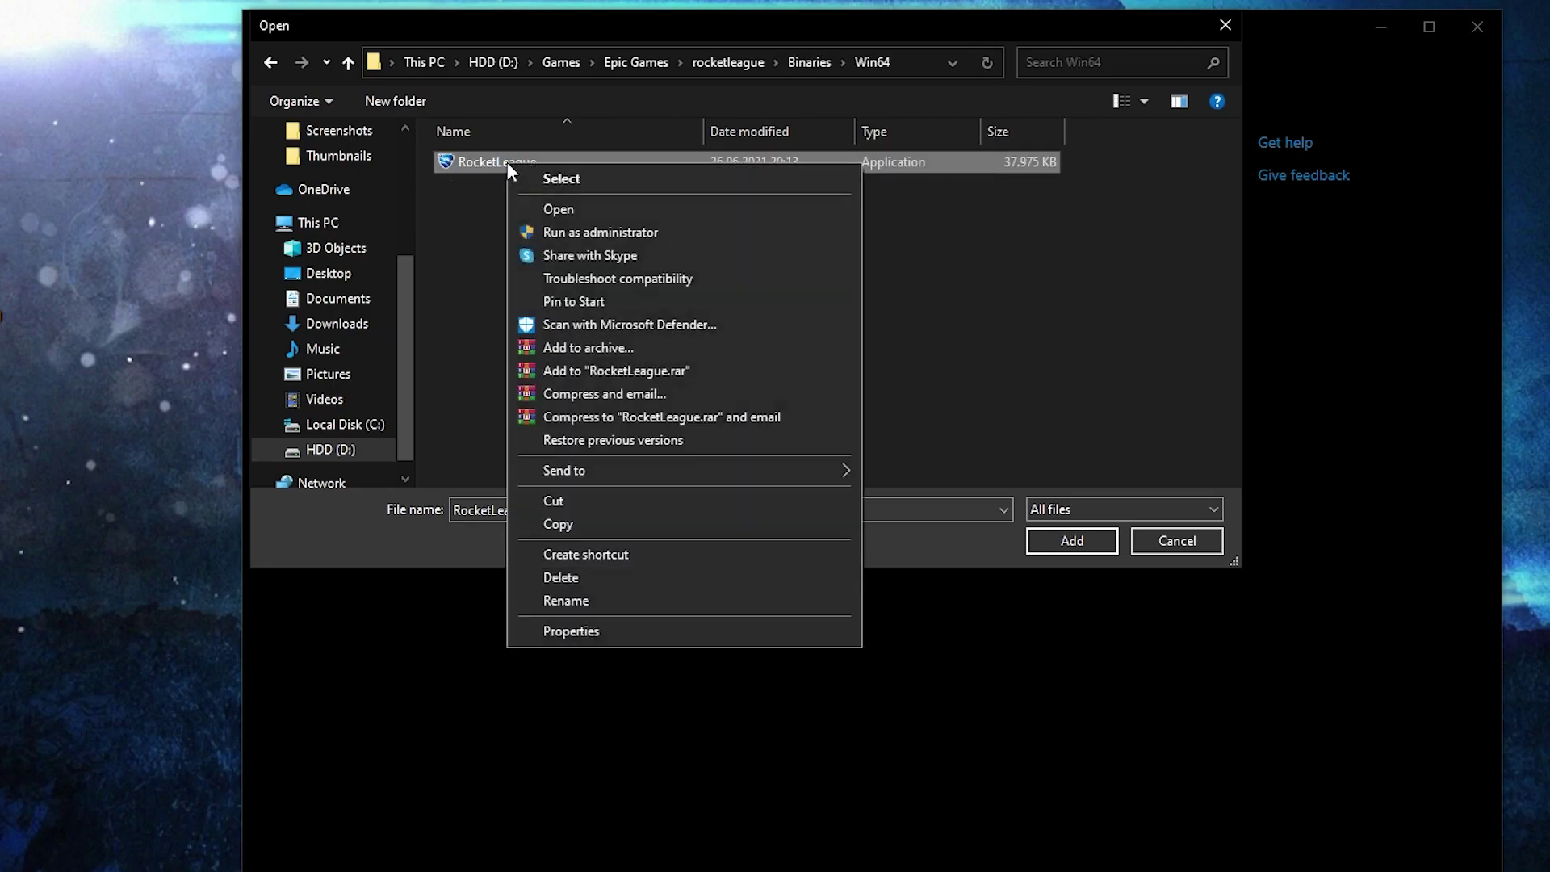
pyautogui.click(583, 633)
pyautogui.click(701, 234)
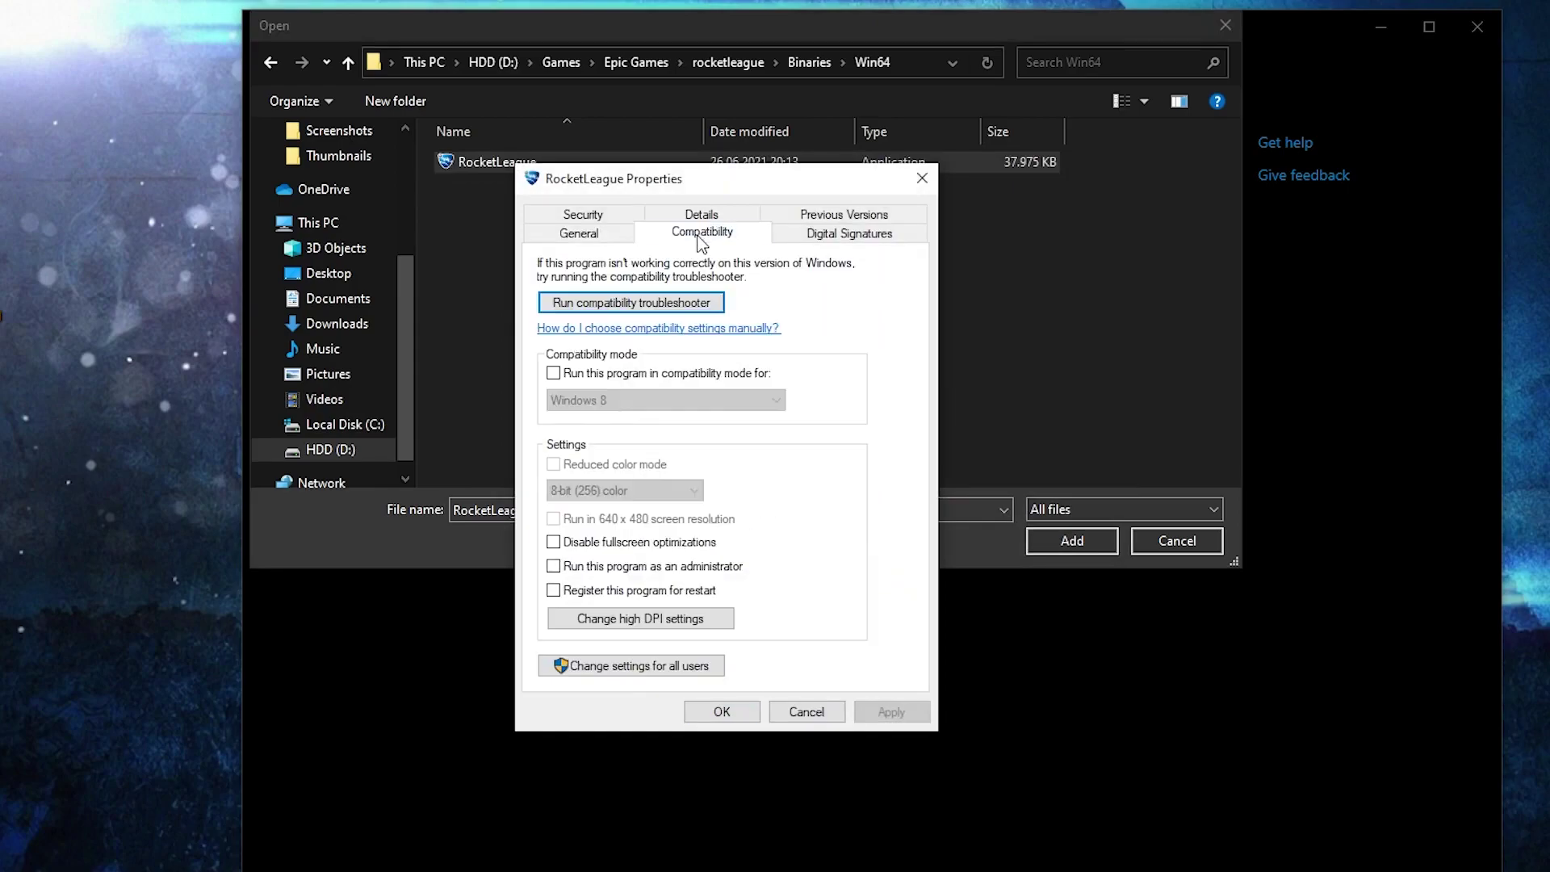
pyautogui.click(554, 543)
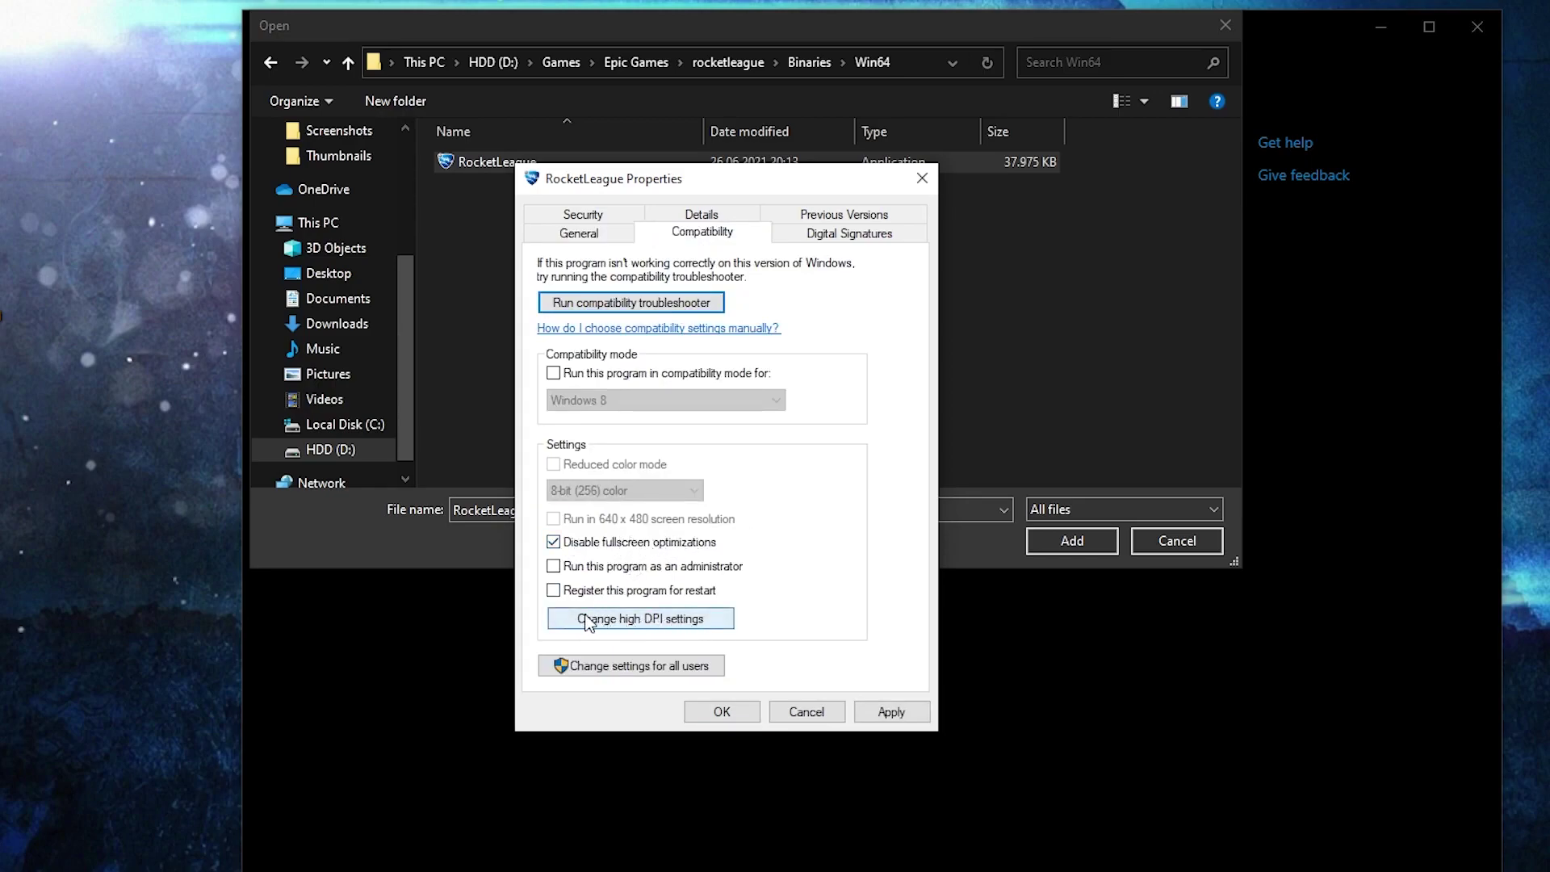
pyautogui.click(628, 620)
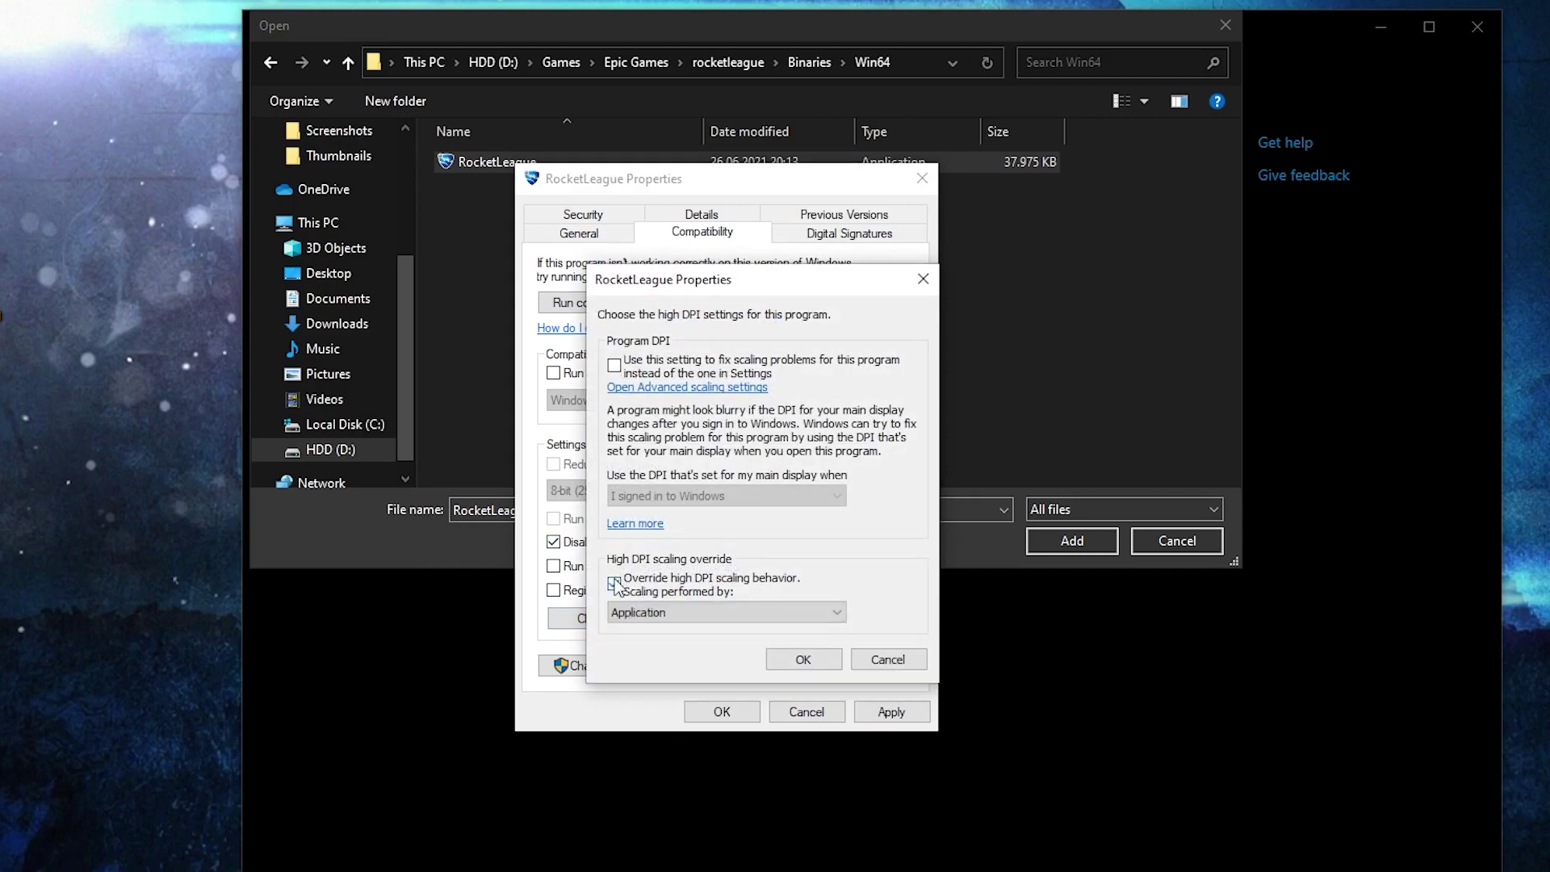
pyautogui.click(804, 661)
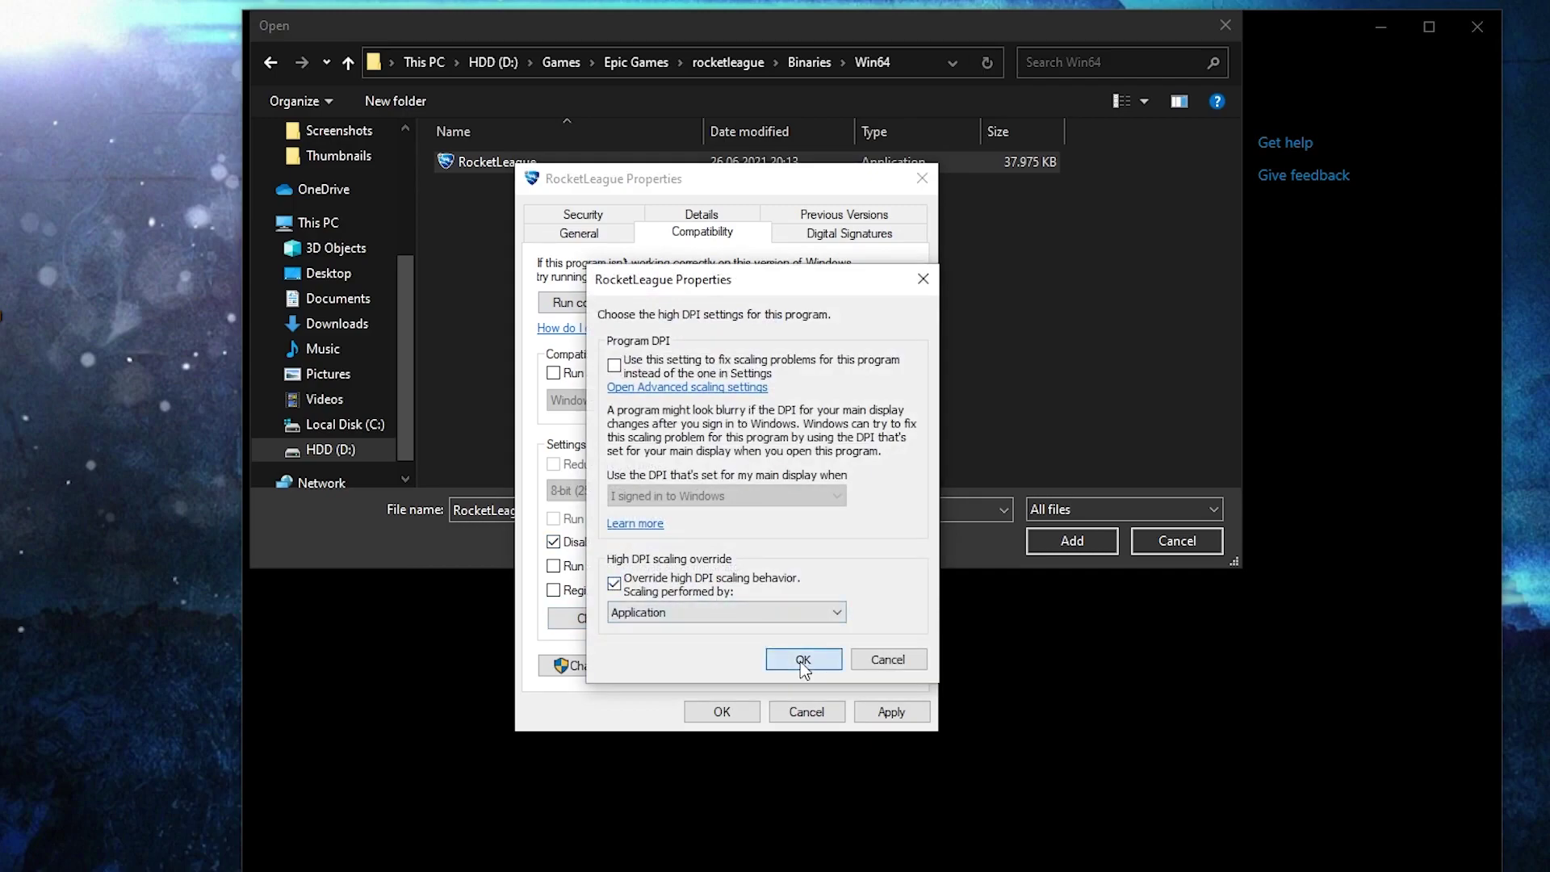
pyautogui.click(857, 706)
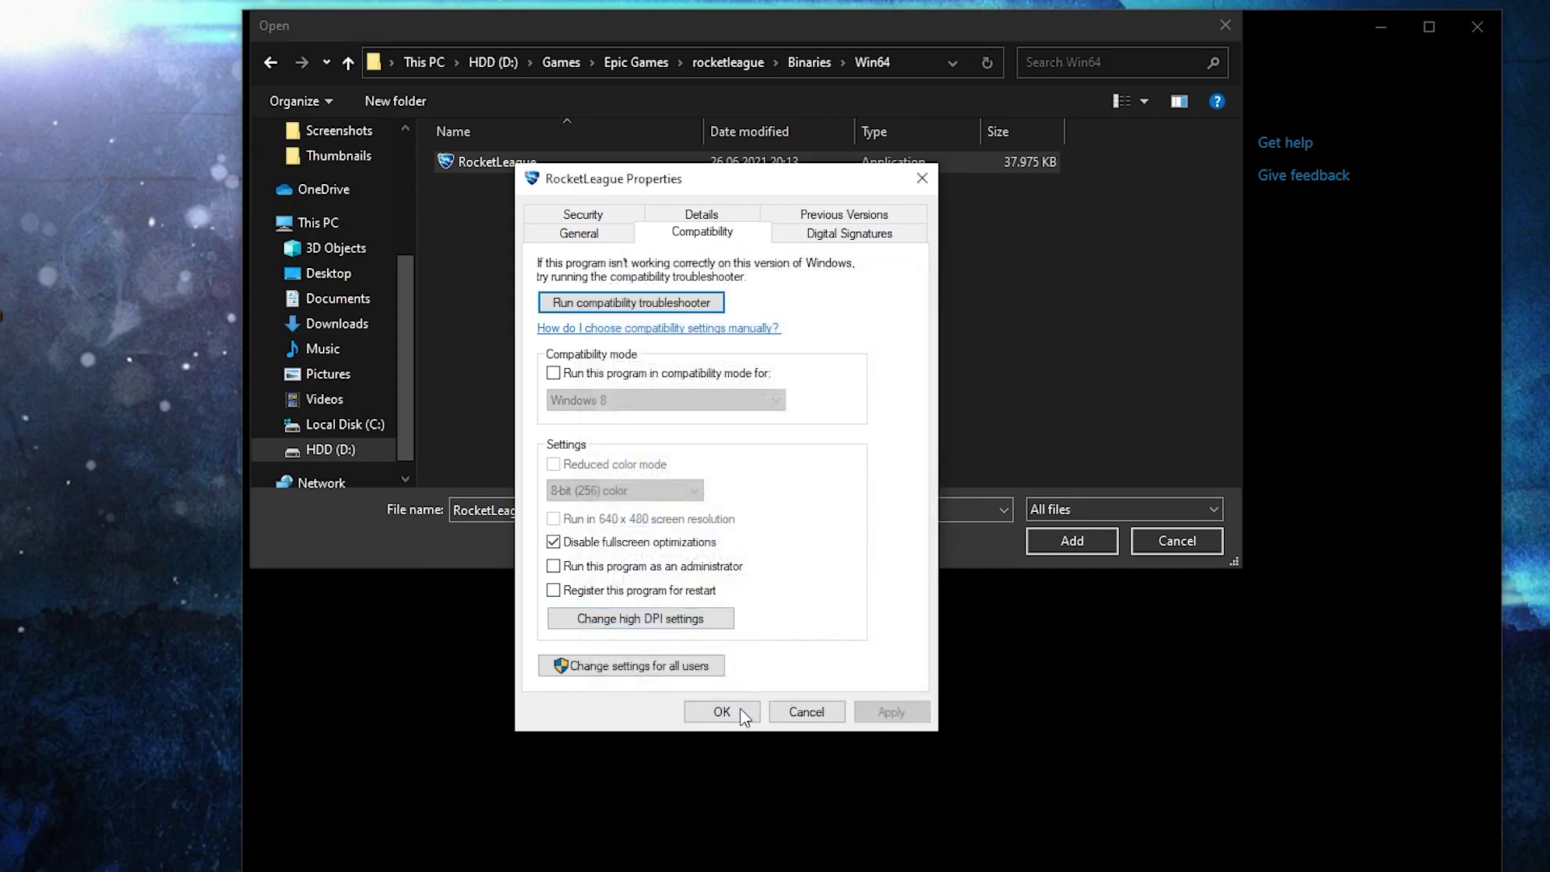
pyautogui.click(724, 712)
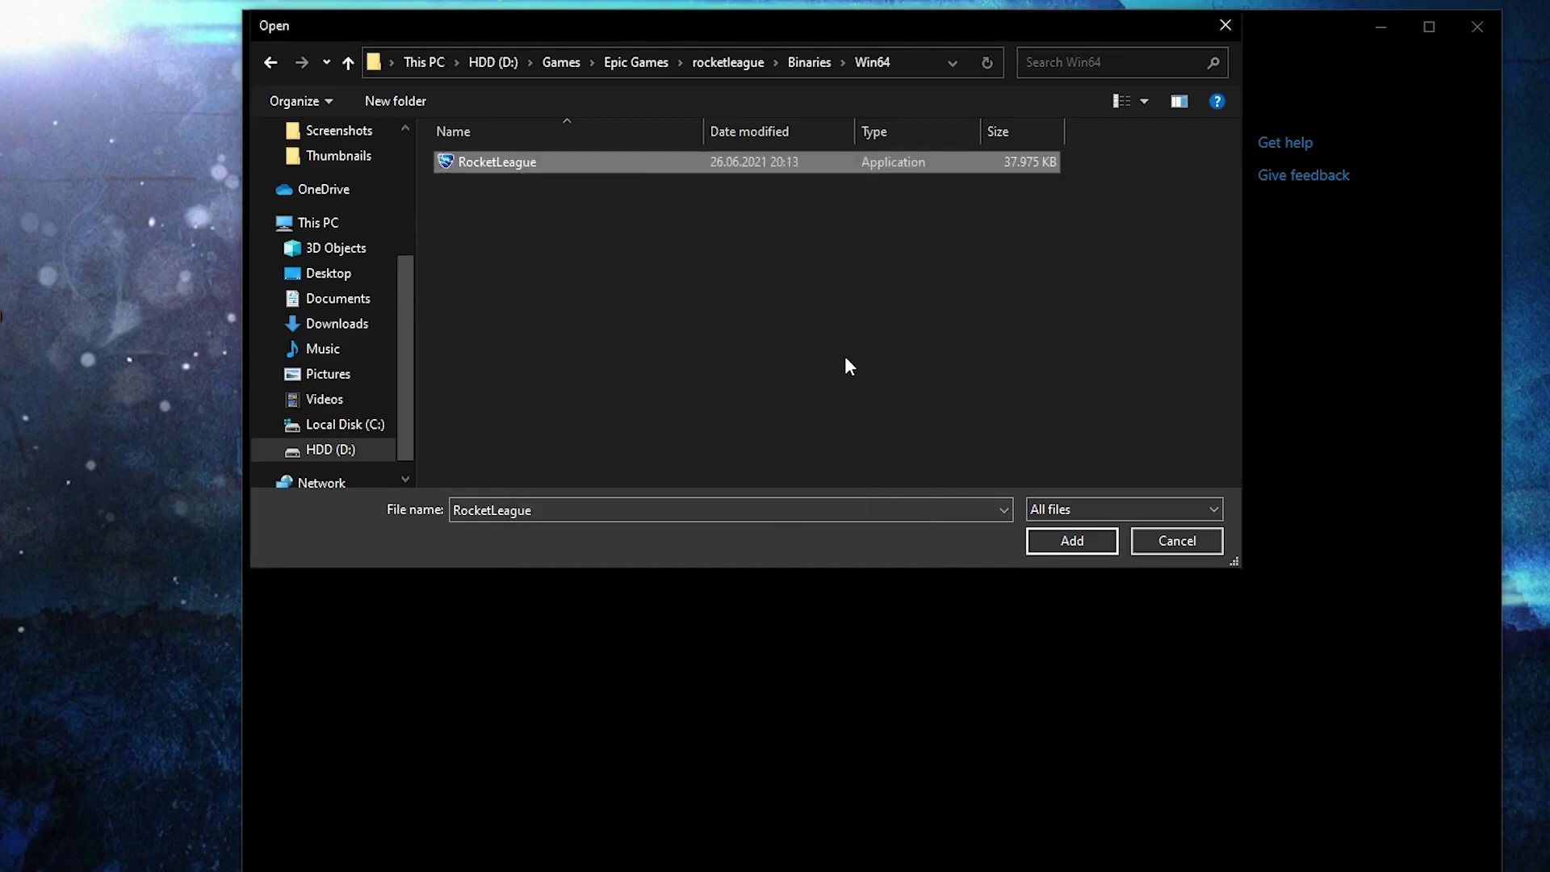
pyautogui.click(1067, 542)
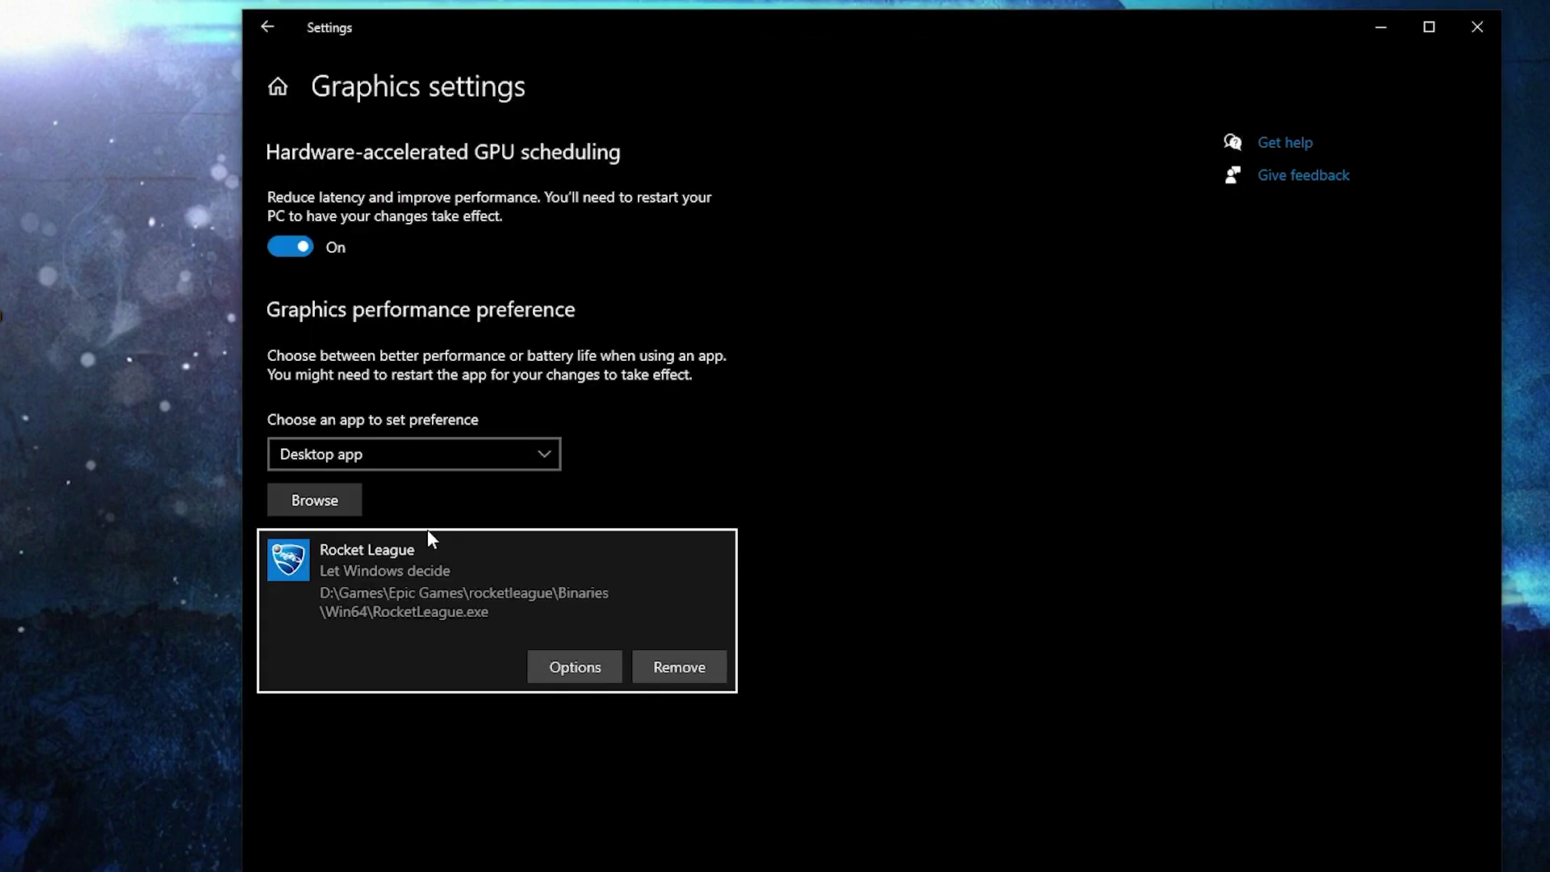
# - Save High performance as Rocket League's graphics preference and return to Settings home
pyautogui.click(575, 665)
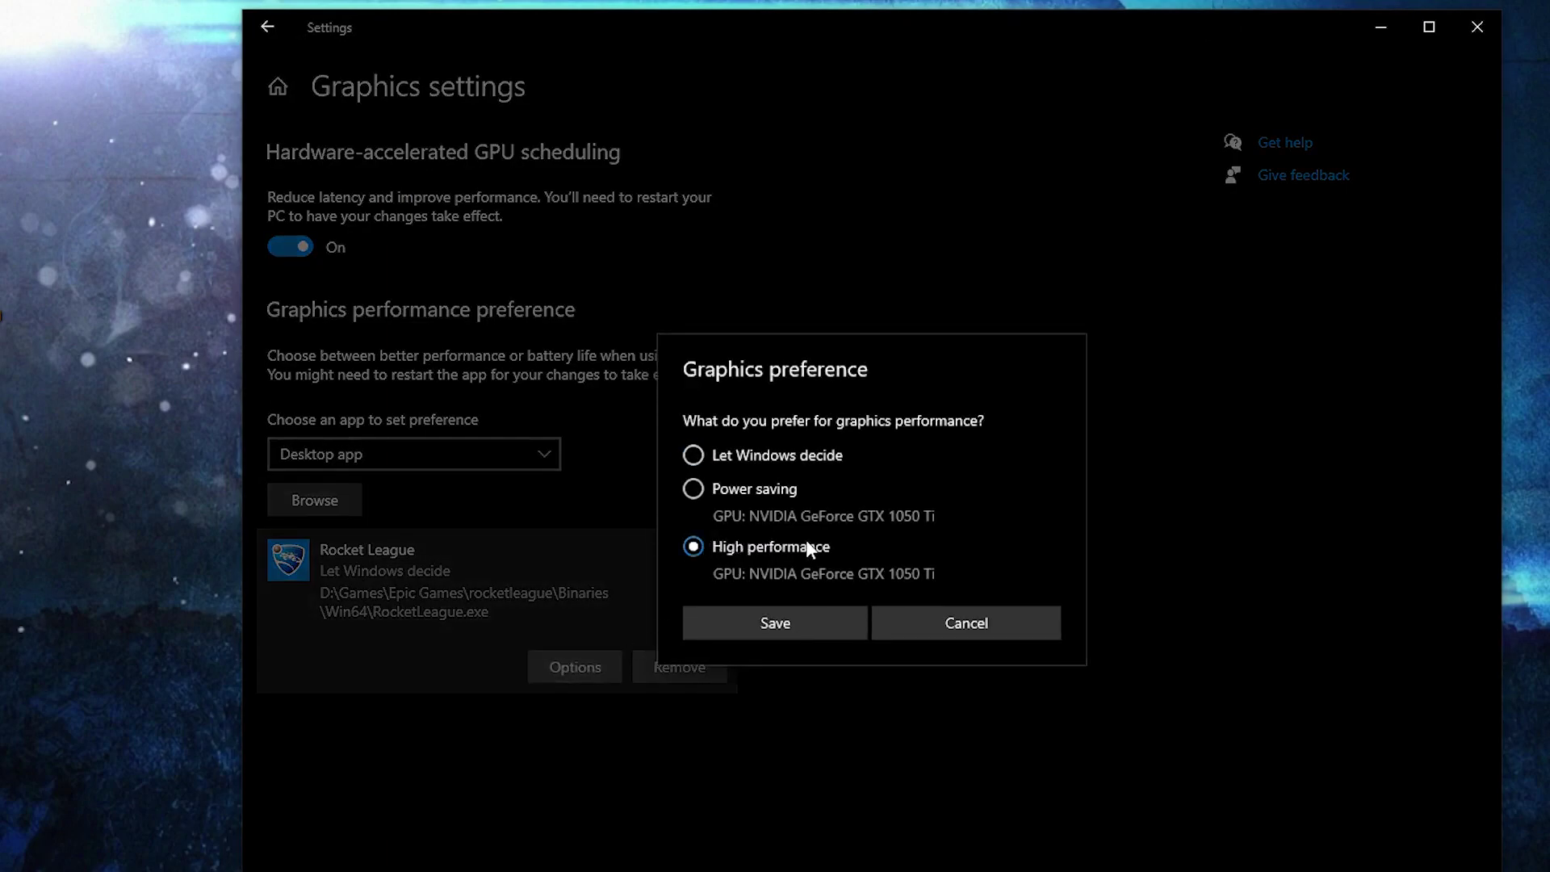
pyautogui.click(776, 622)
pyautogui.click(277, 87)
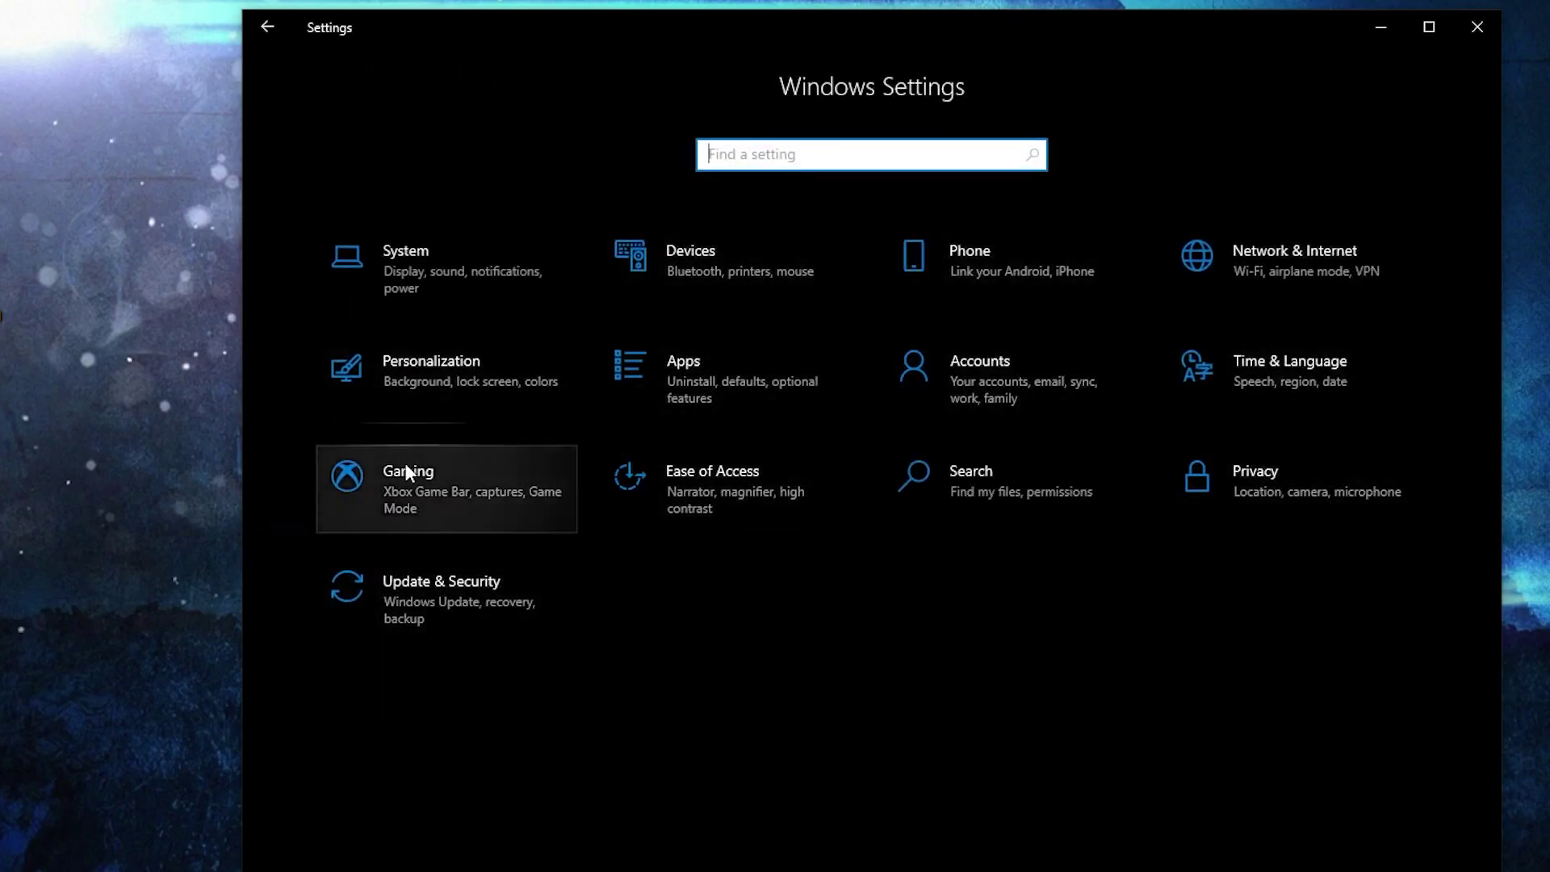
# - Confirm Game Mode is On in Gaming settings, then go to Graphics settings
pyautogui.click(438, 485)
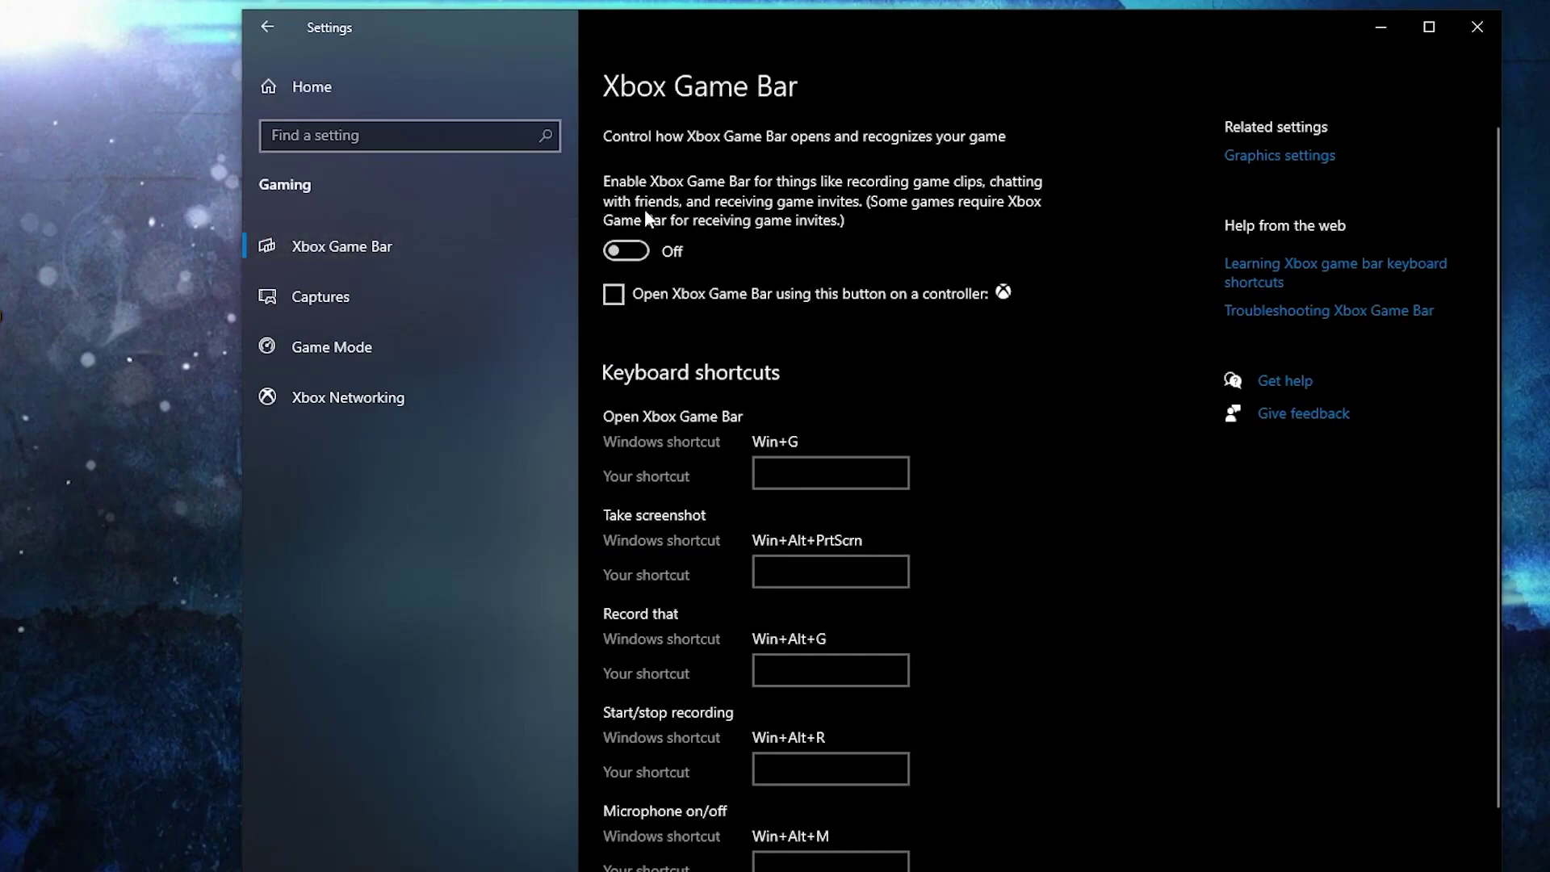
pyautogui.click(351, 344)
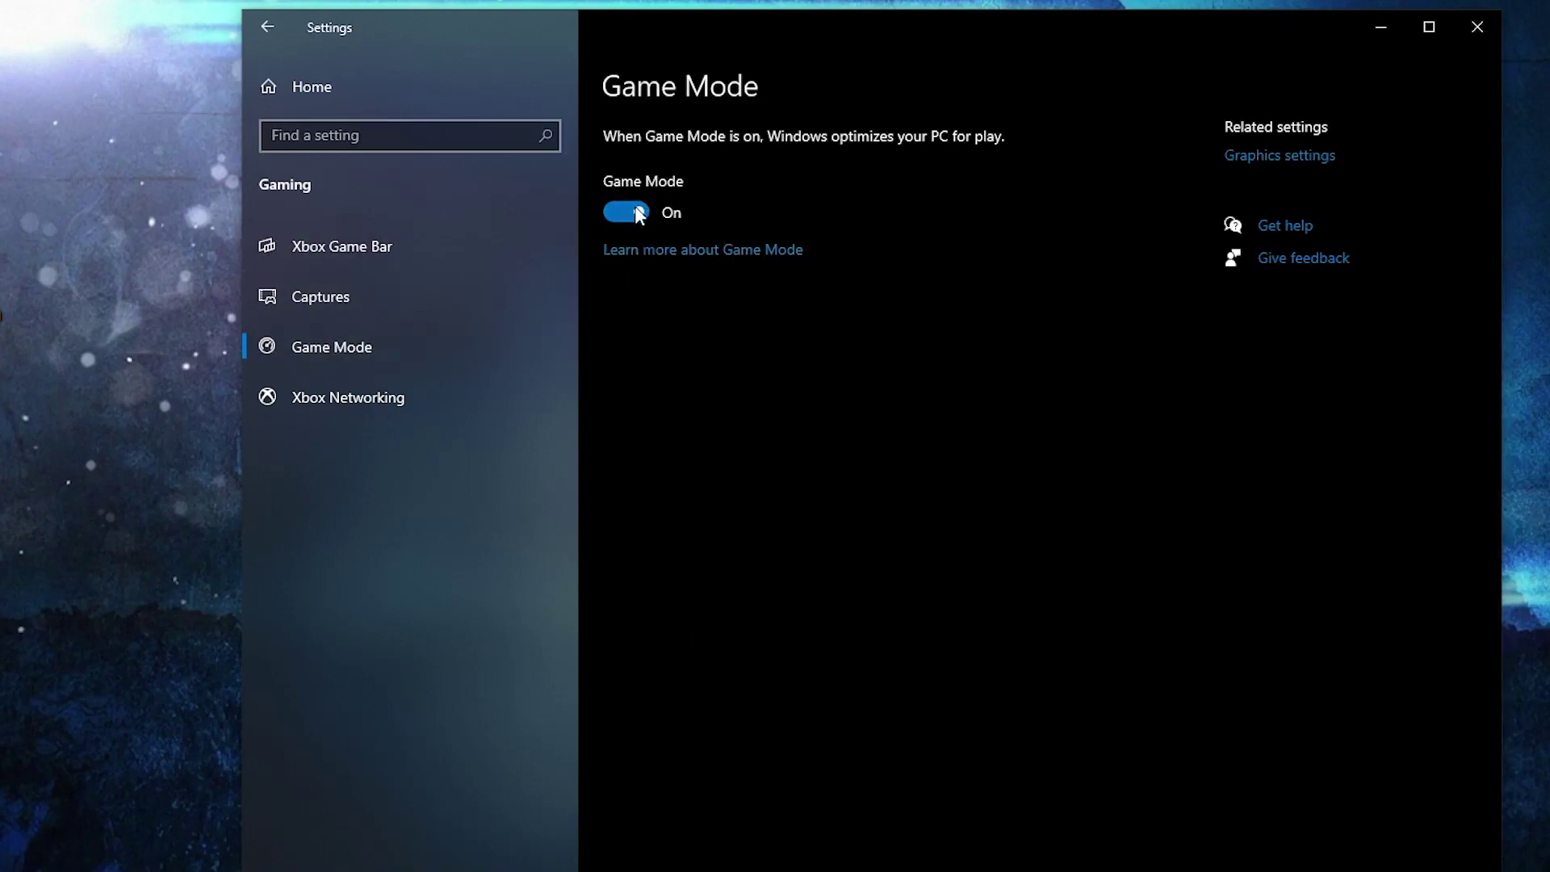
pyautogui.click(1294, 156)
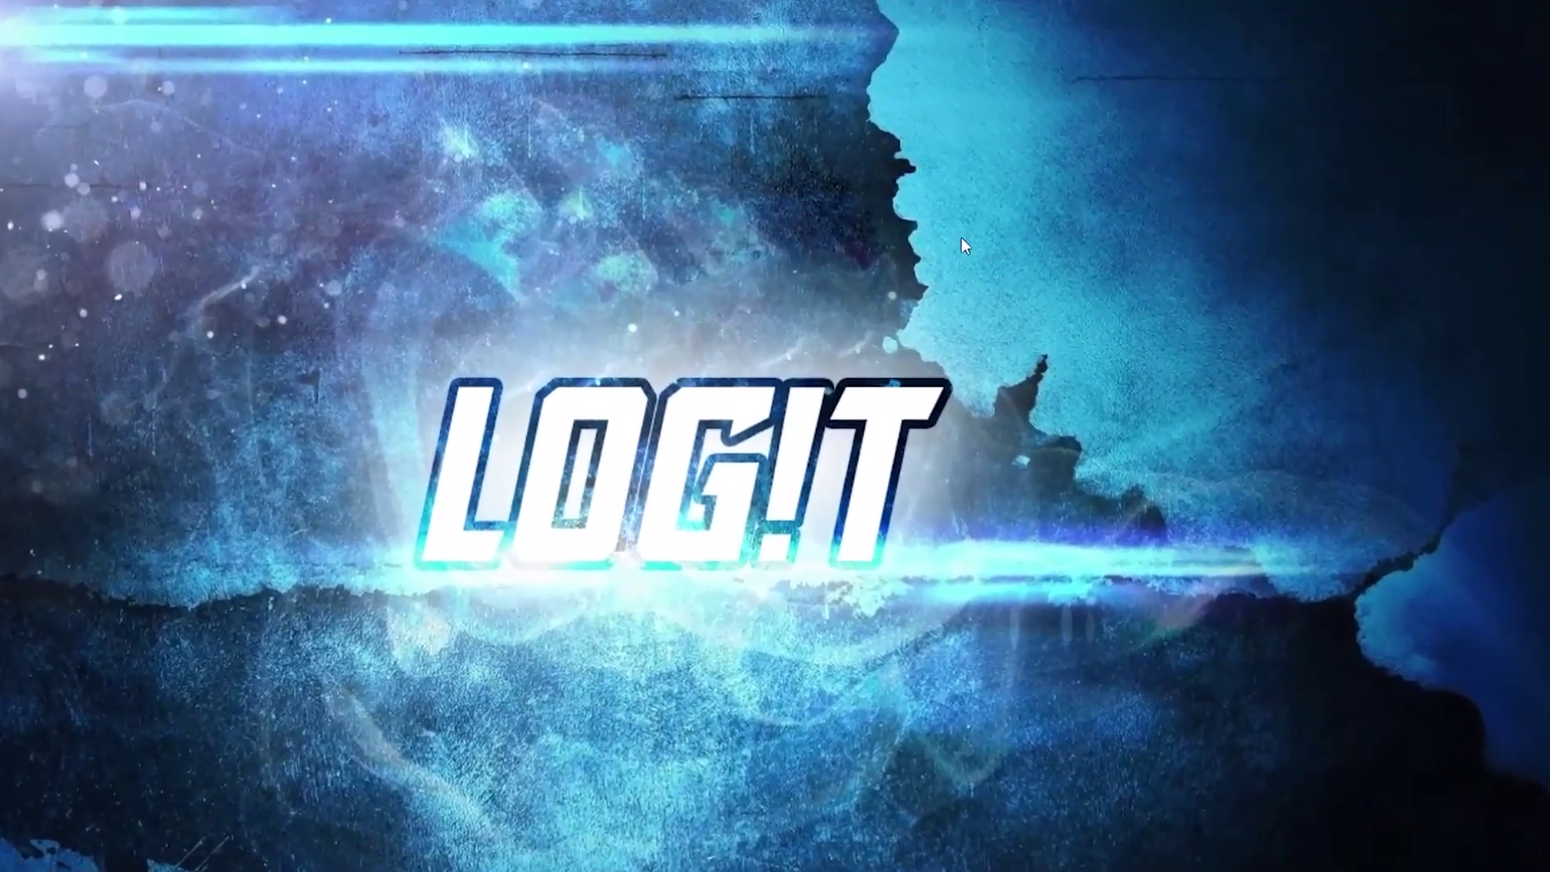
# - Open NVIDIA Control Panel from the desktop and apply 'Use the advanced 3D image settings'
pyautogui.rightClick(1009, 258)
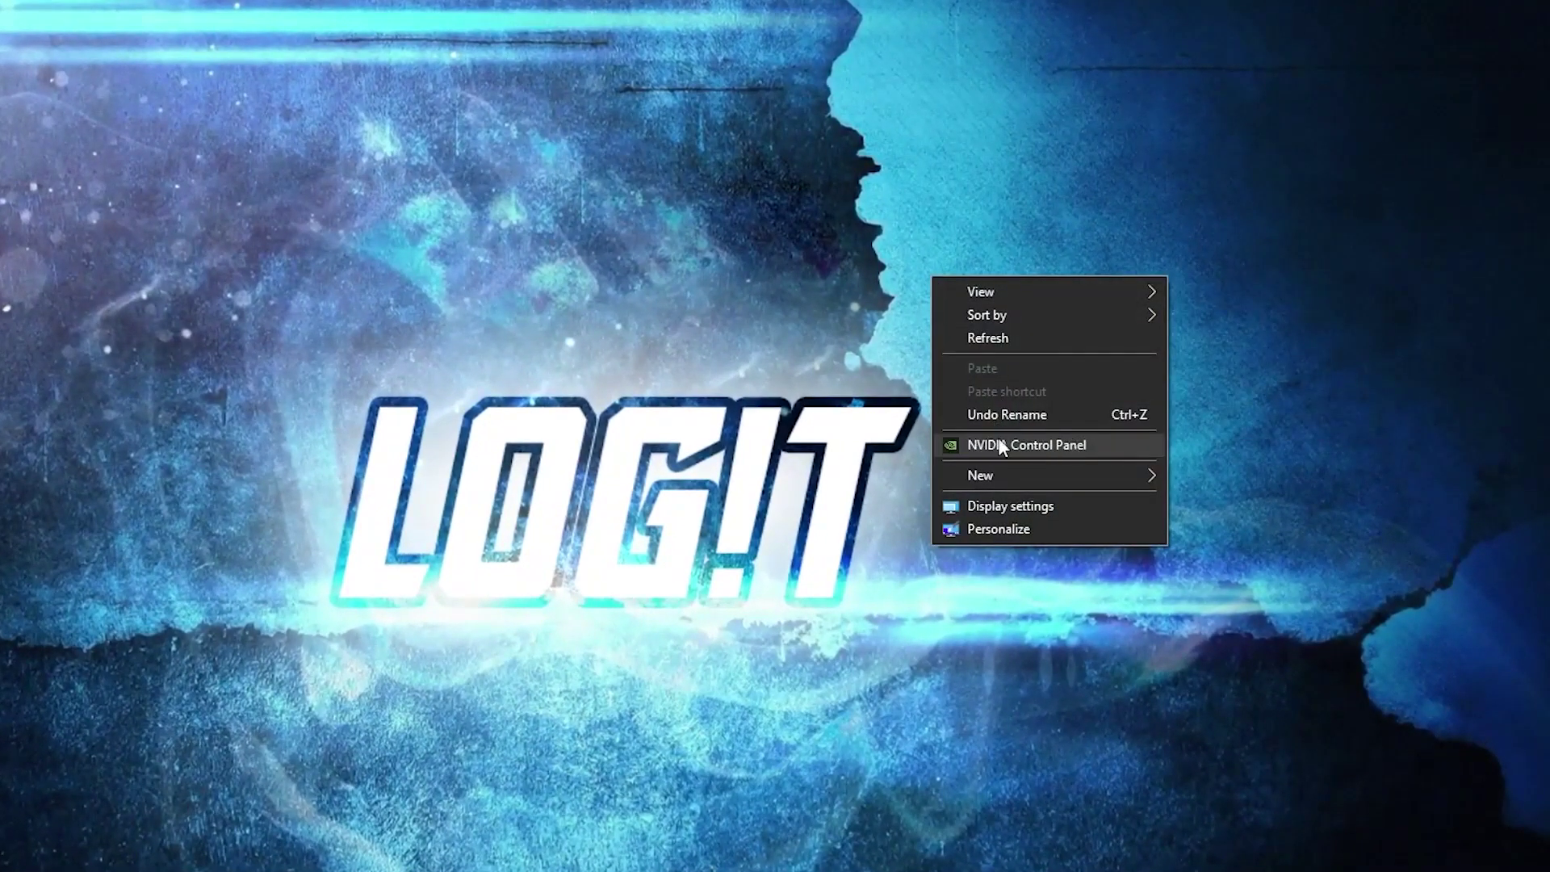
pyautogui.click(1029, 445)
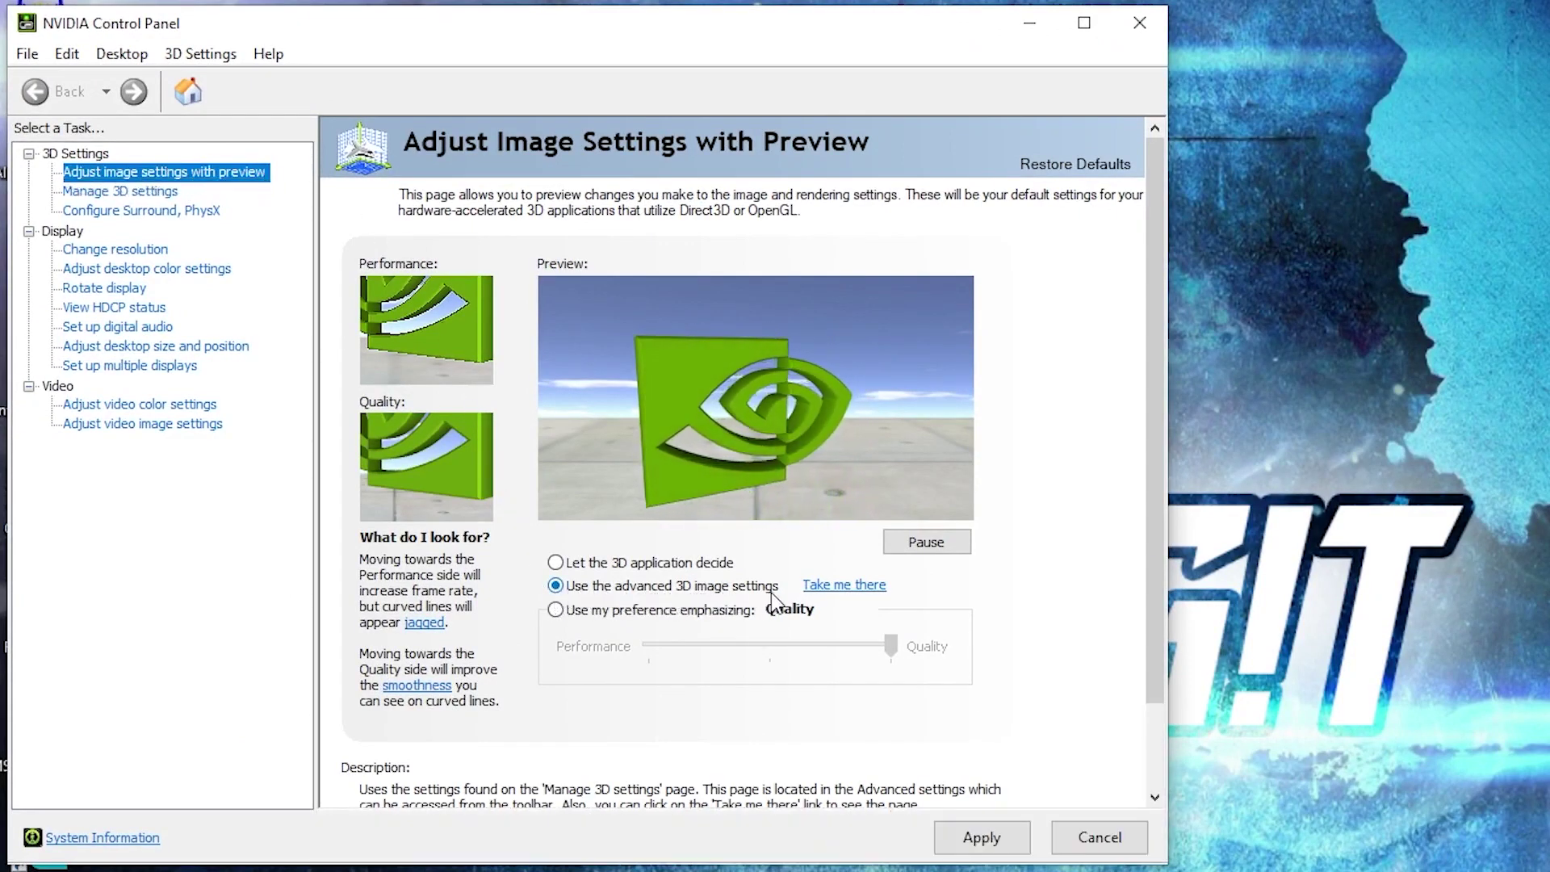
pyautogui.click(985, 836)
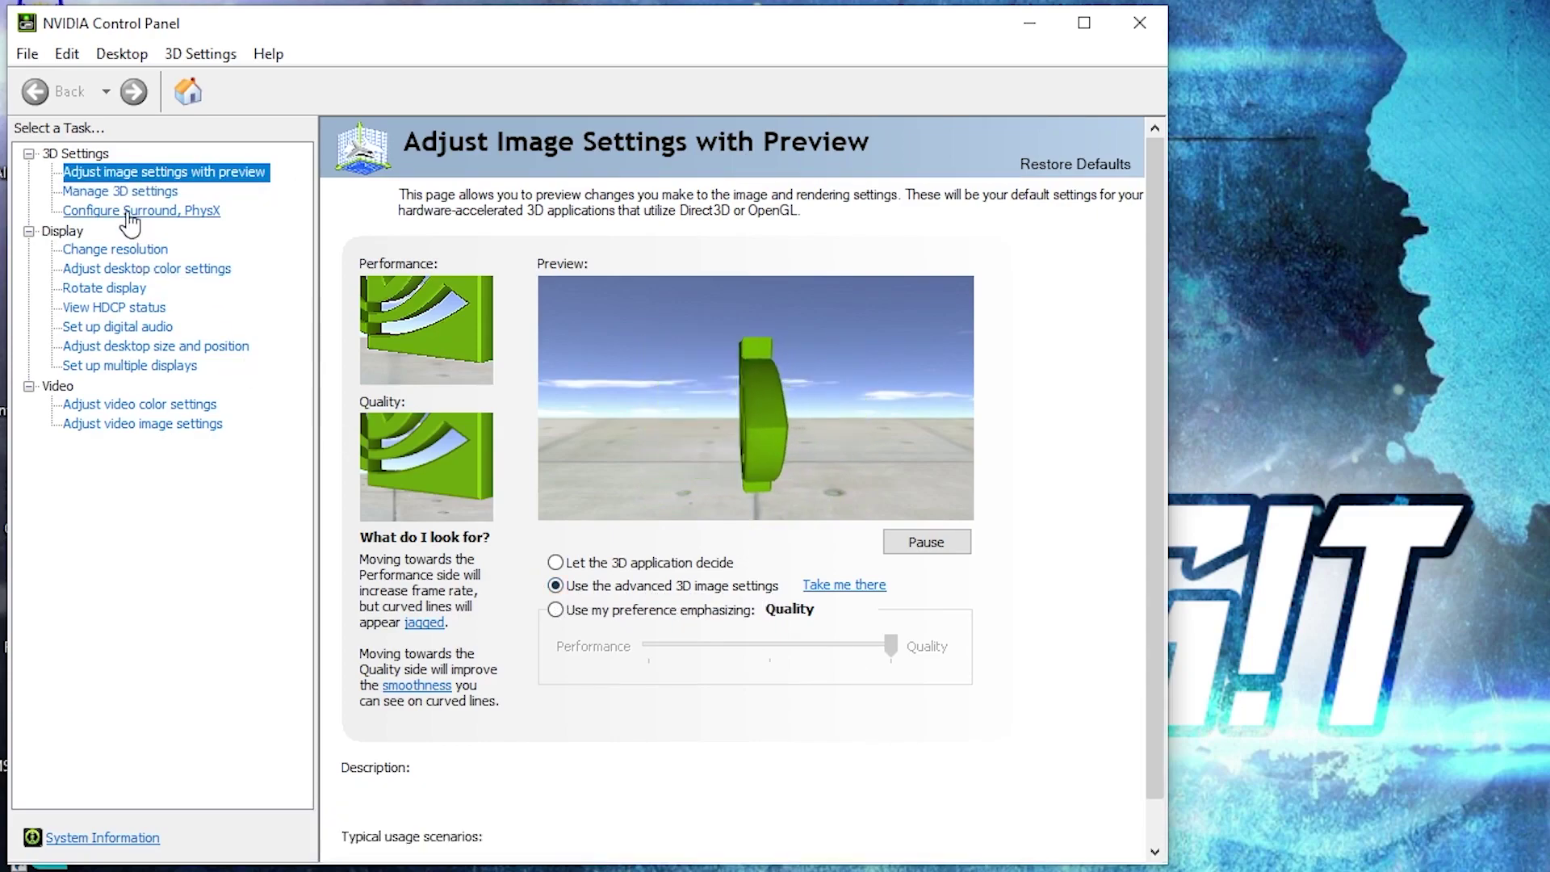
# - Set global 3D settings: Power management Prefer maximum performance, texture quality, threaded optimization, Vertical sync Off
pyautogui.click(71, 194)
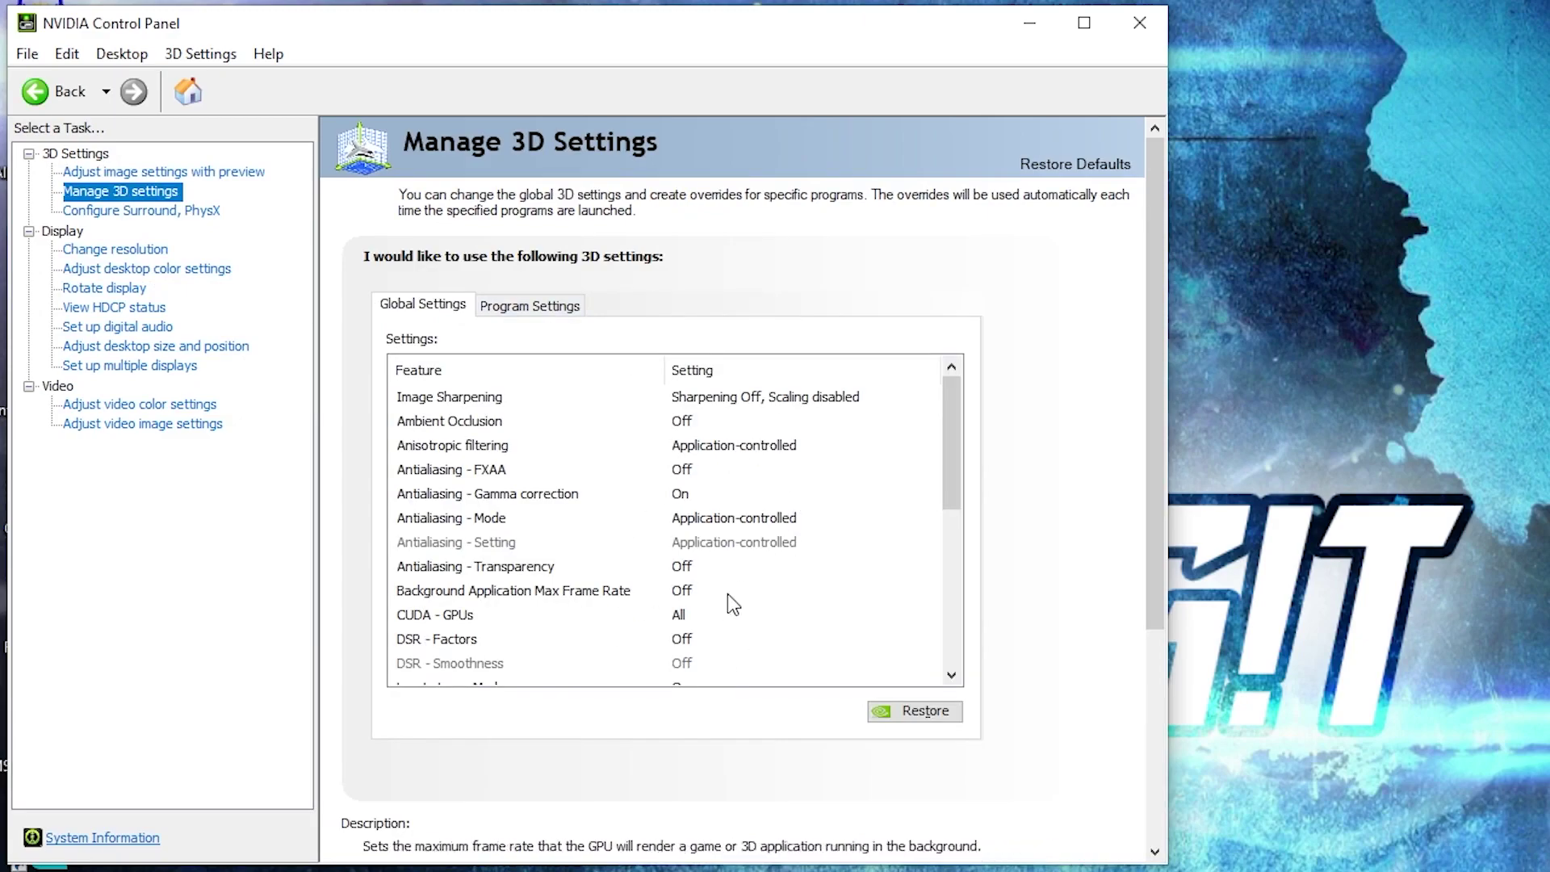
pyautogui.scroll(-3, 918, 478)
pyautogui.click(406, 545)
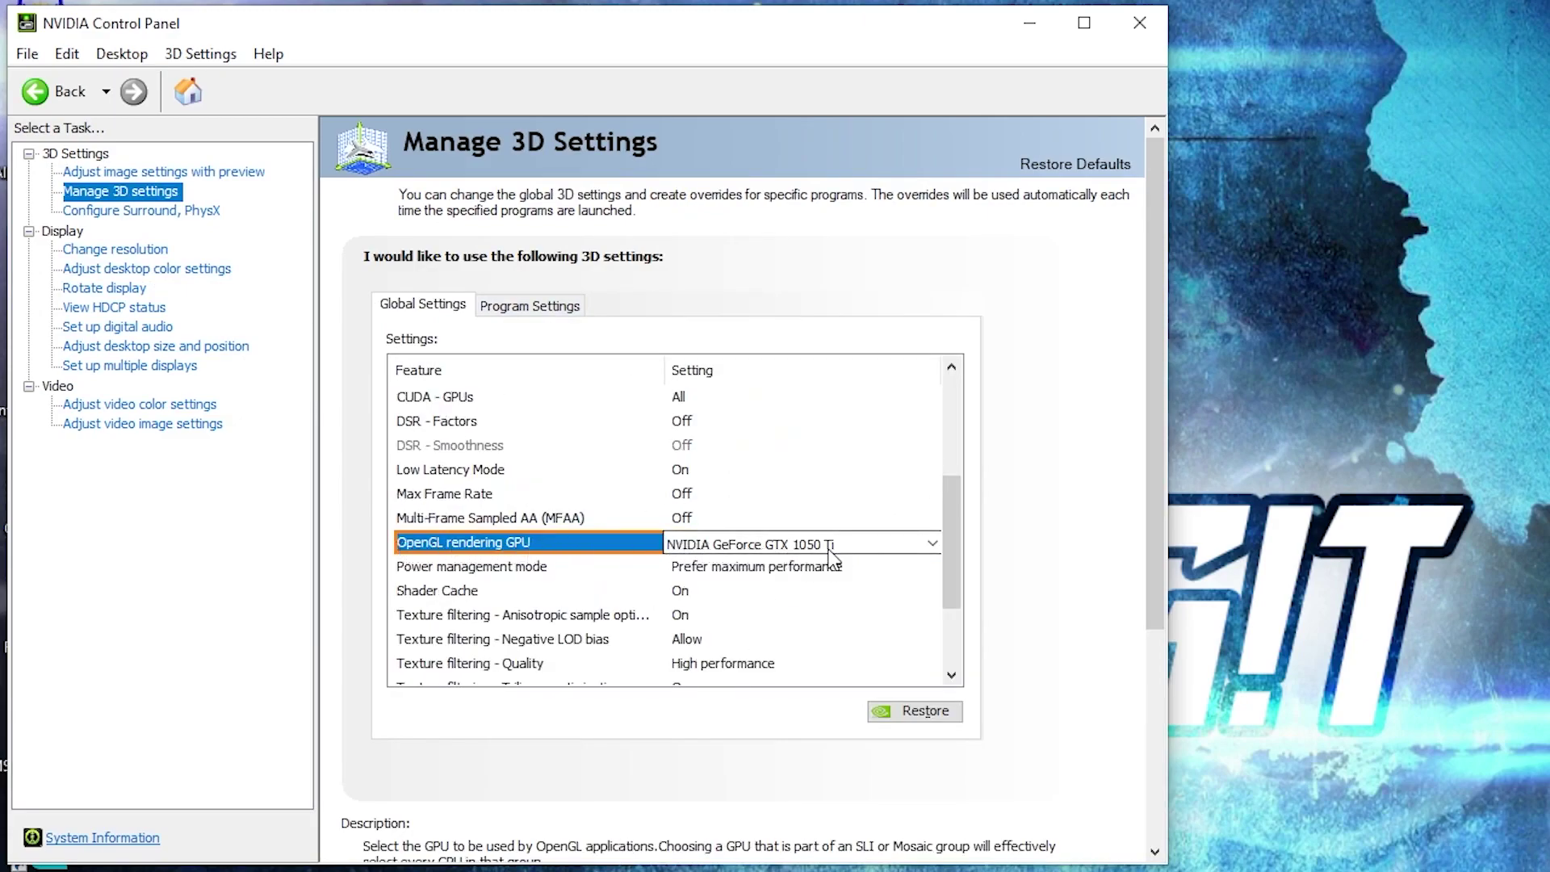
pyautogui.click(401, 570)
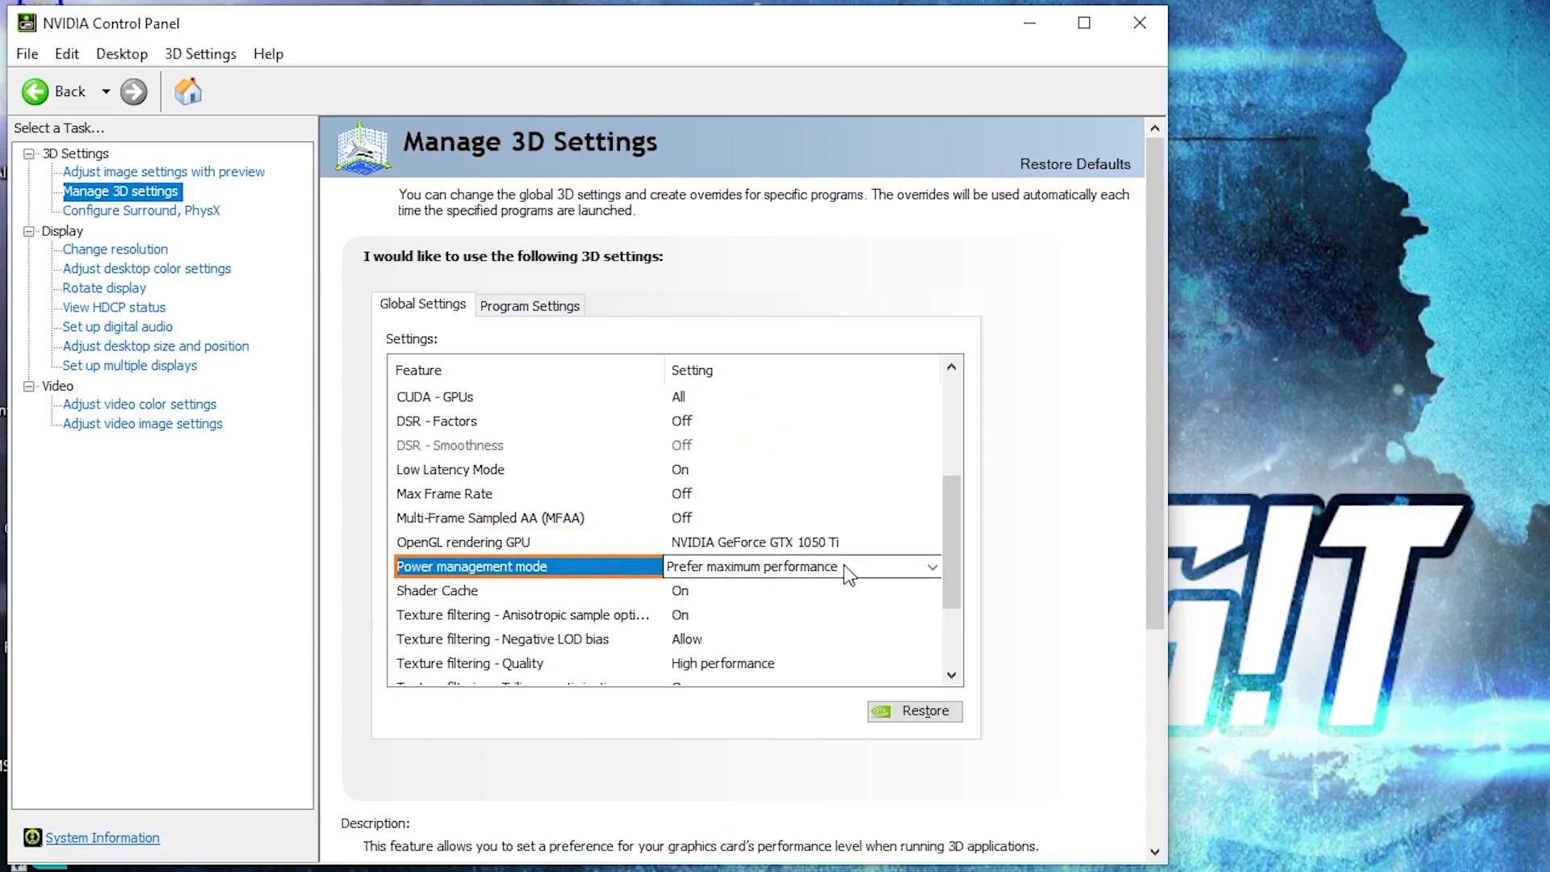
pyautogui.scroll(-2, 415, 552)
pyautogui.click(415, 552)
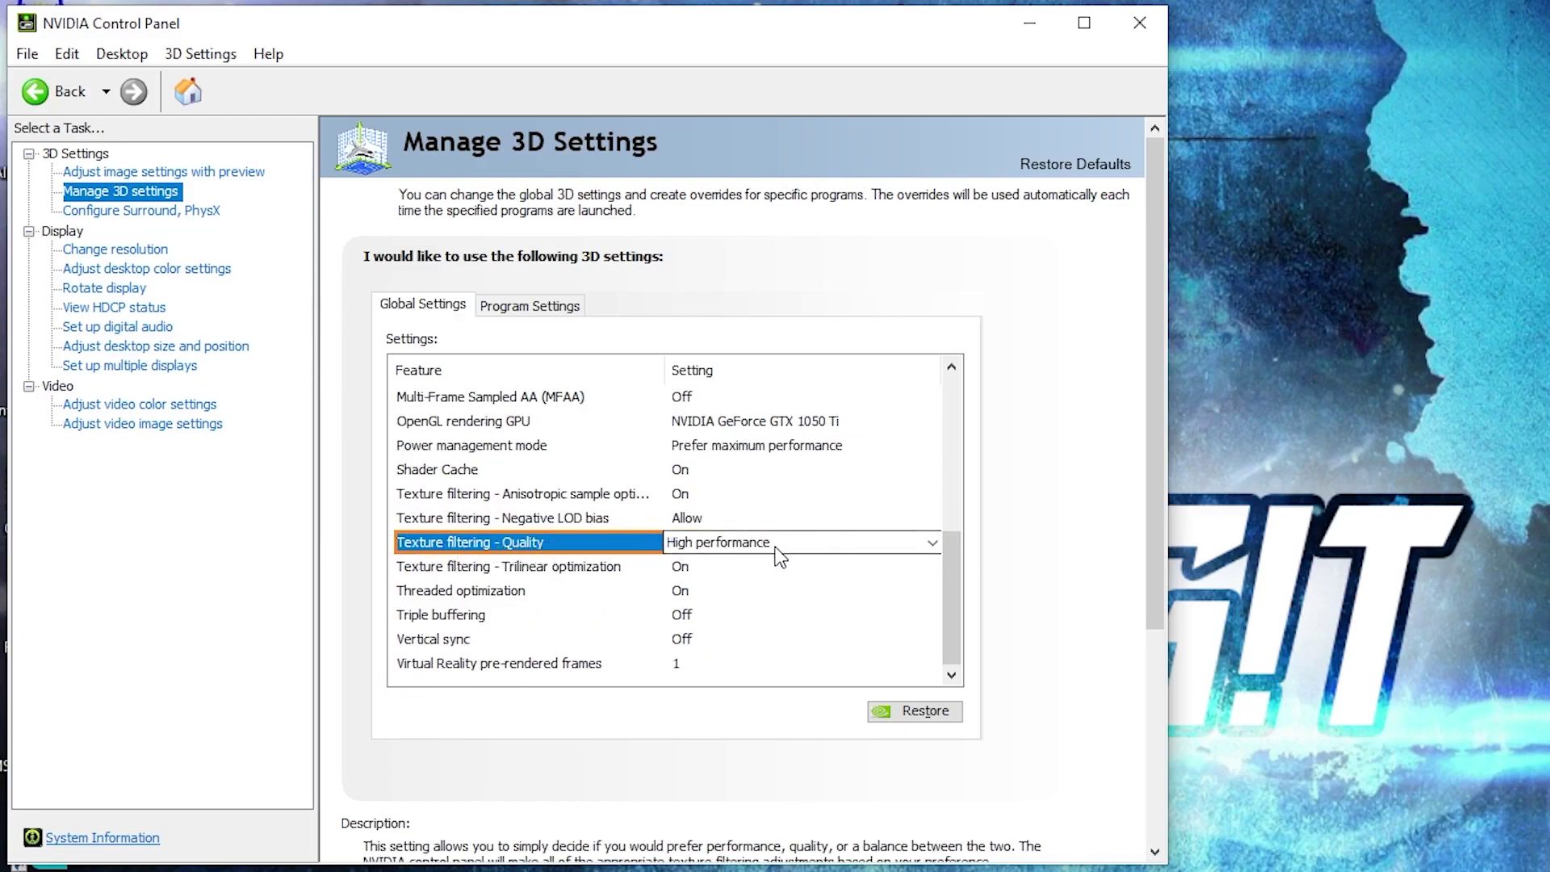
pyautogui.click(477, 591)
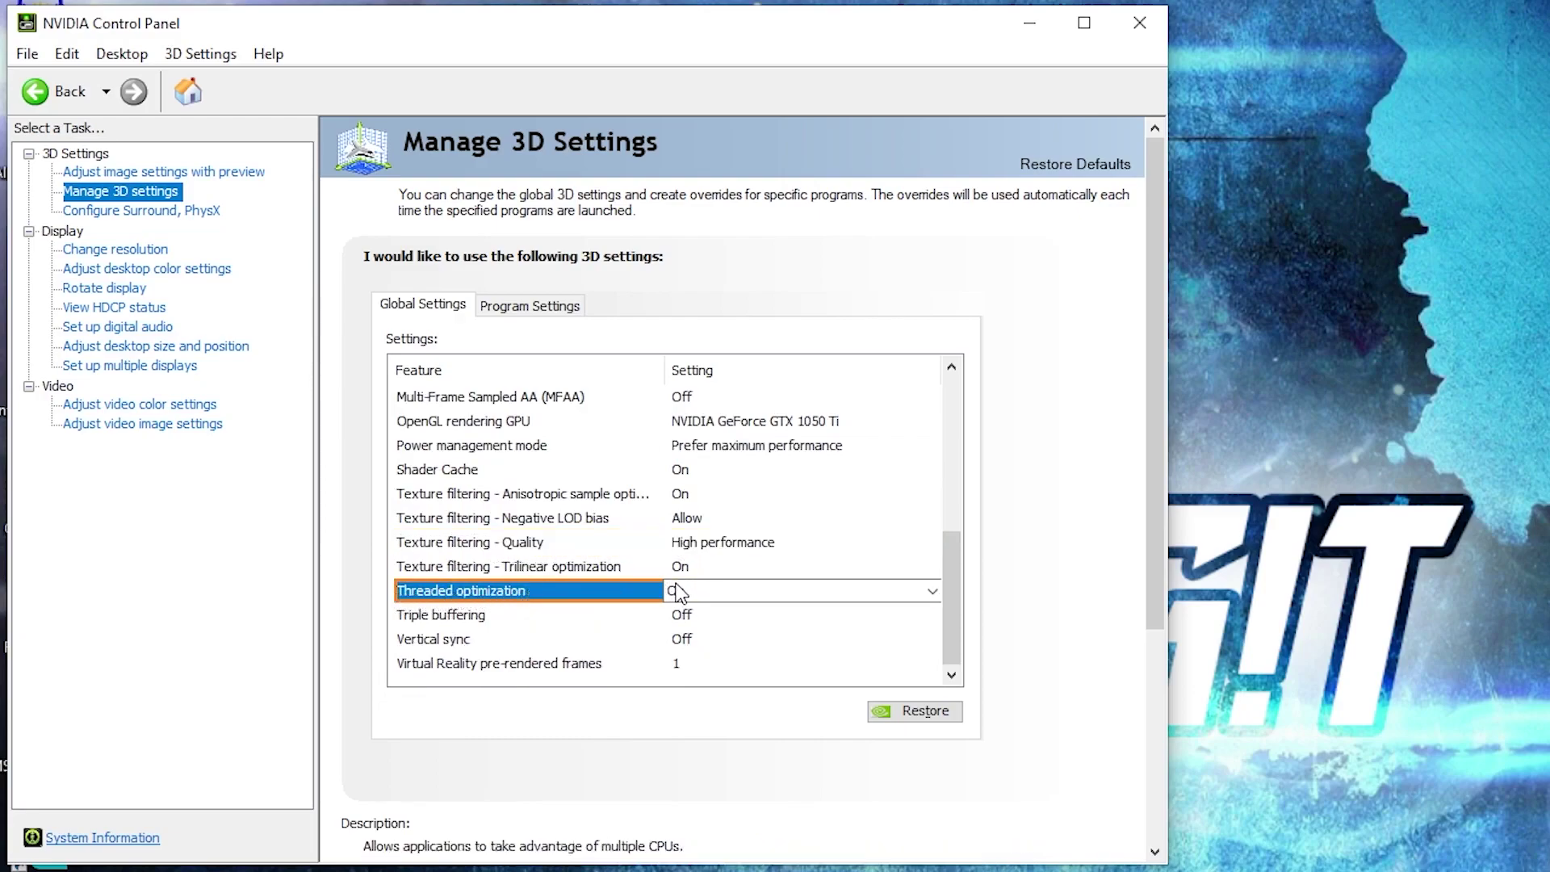
pyautogui.click(418, 642)
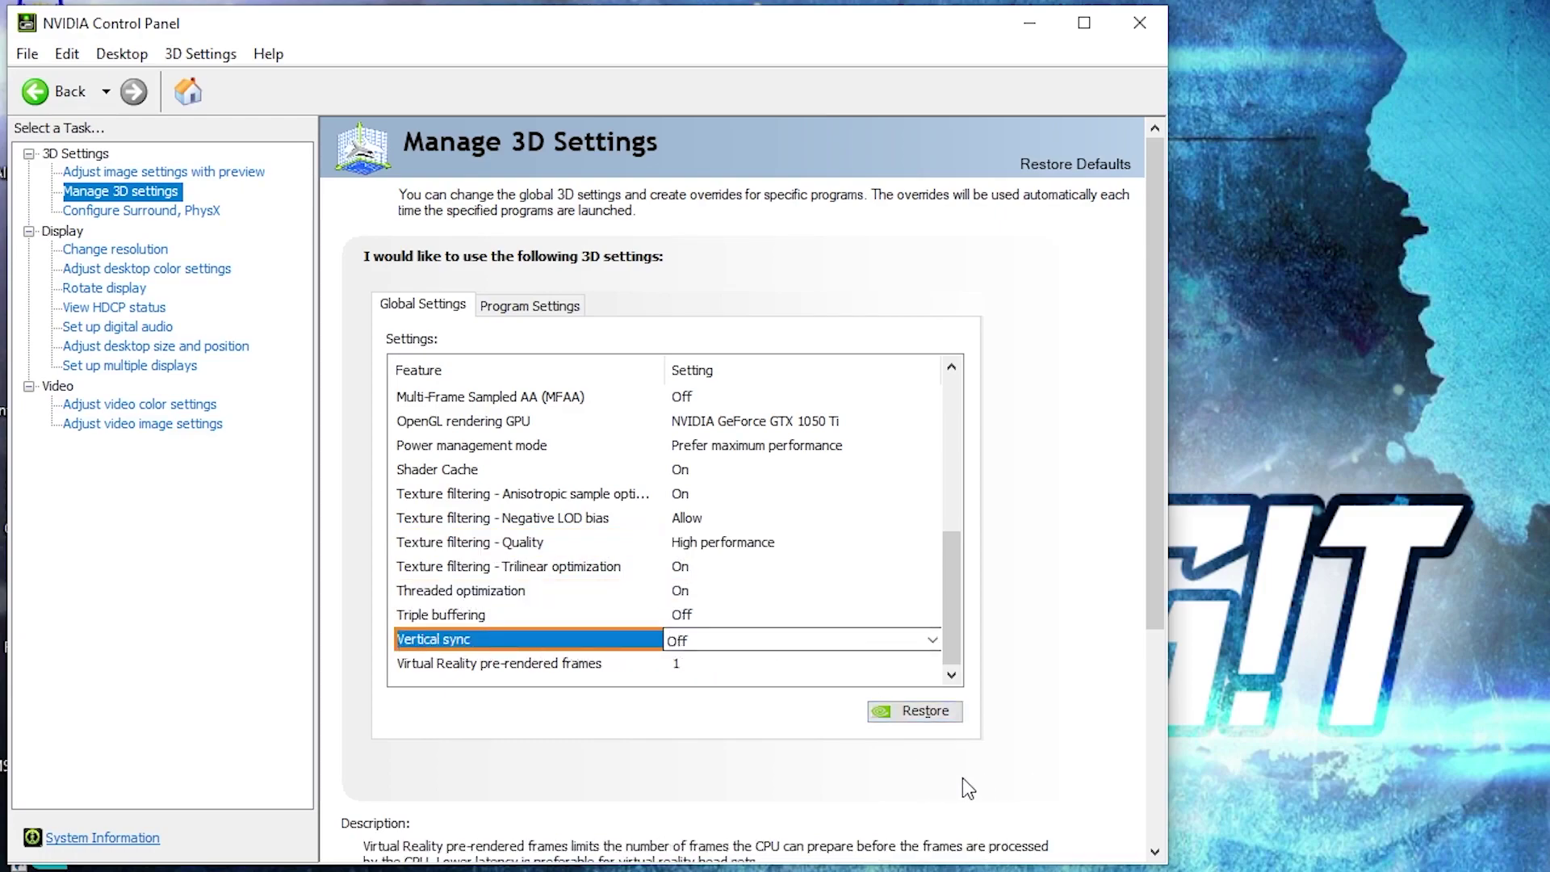
pyautogui.click(93, 270)
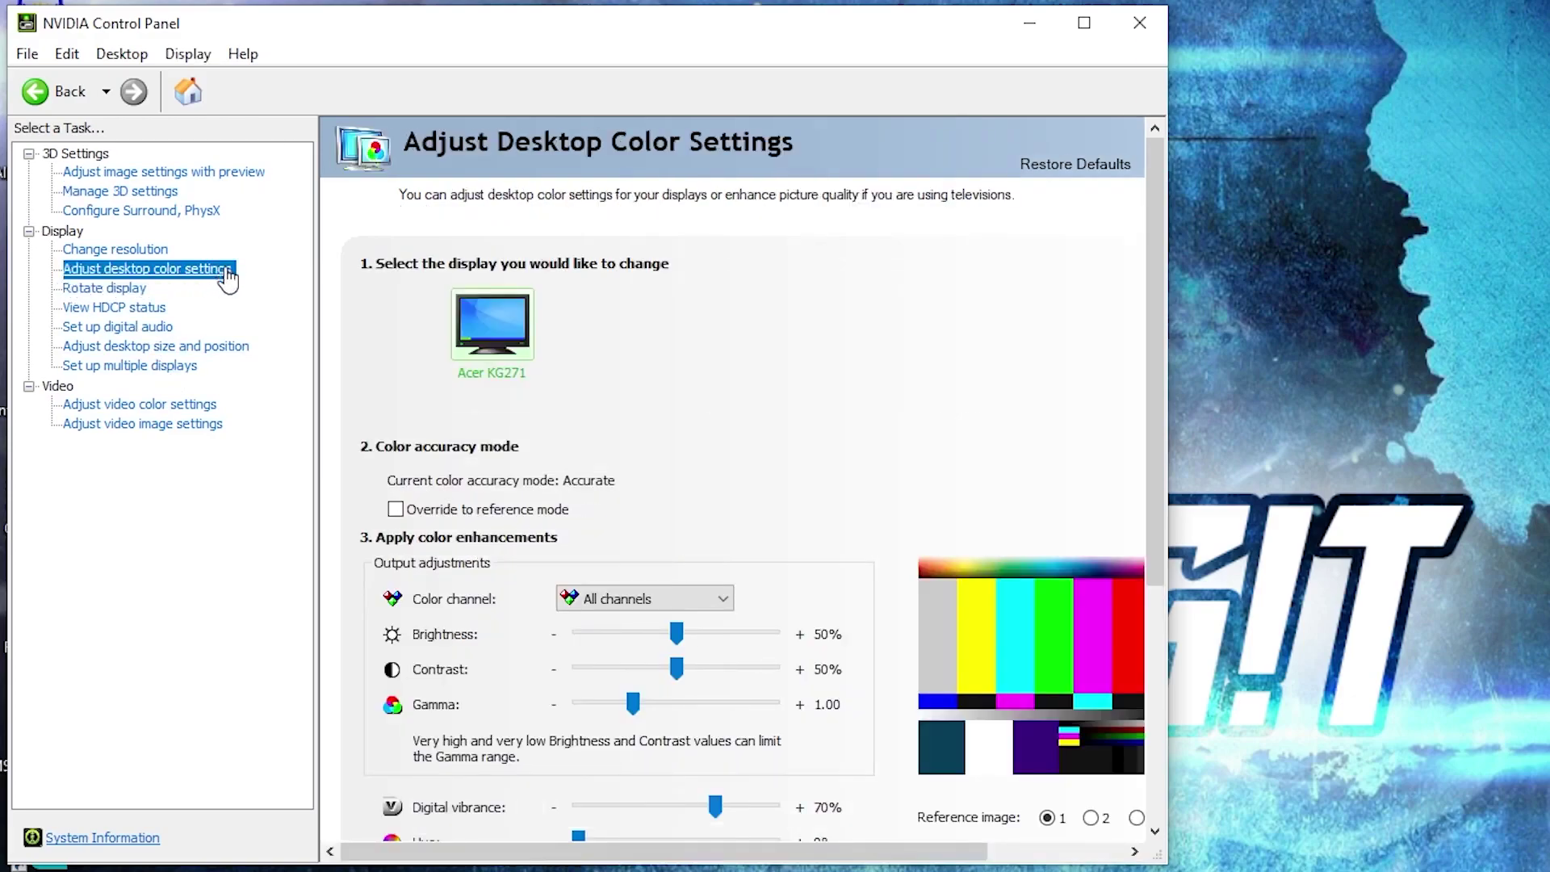
# - Set the Digital vibrance slider to 70%, apply it, and close NVIDIA Control Panel
pyautogui.scroll(-3, 432, 623)
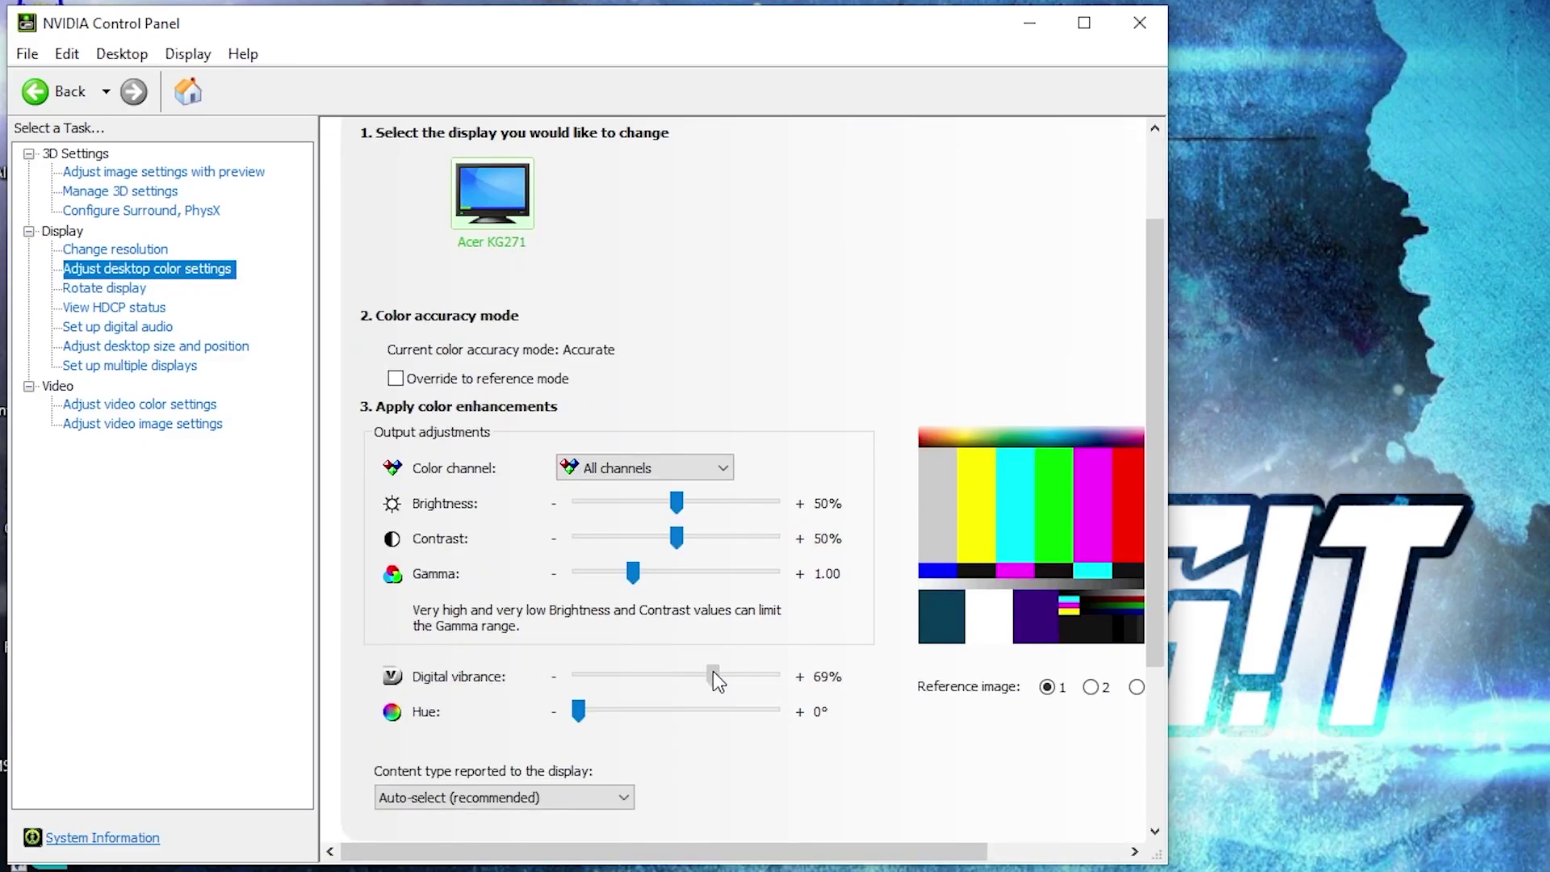
pyautogui.moveTo(713, 670); pyautogui.dragTo(716, 671)
pyautogui.click(982, 837)
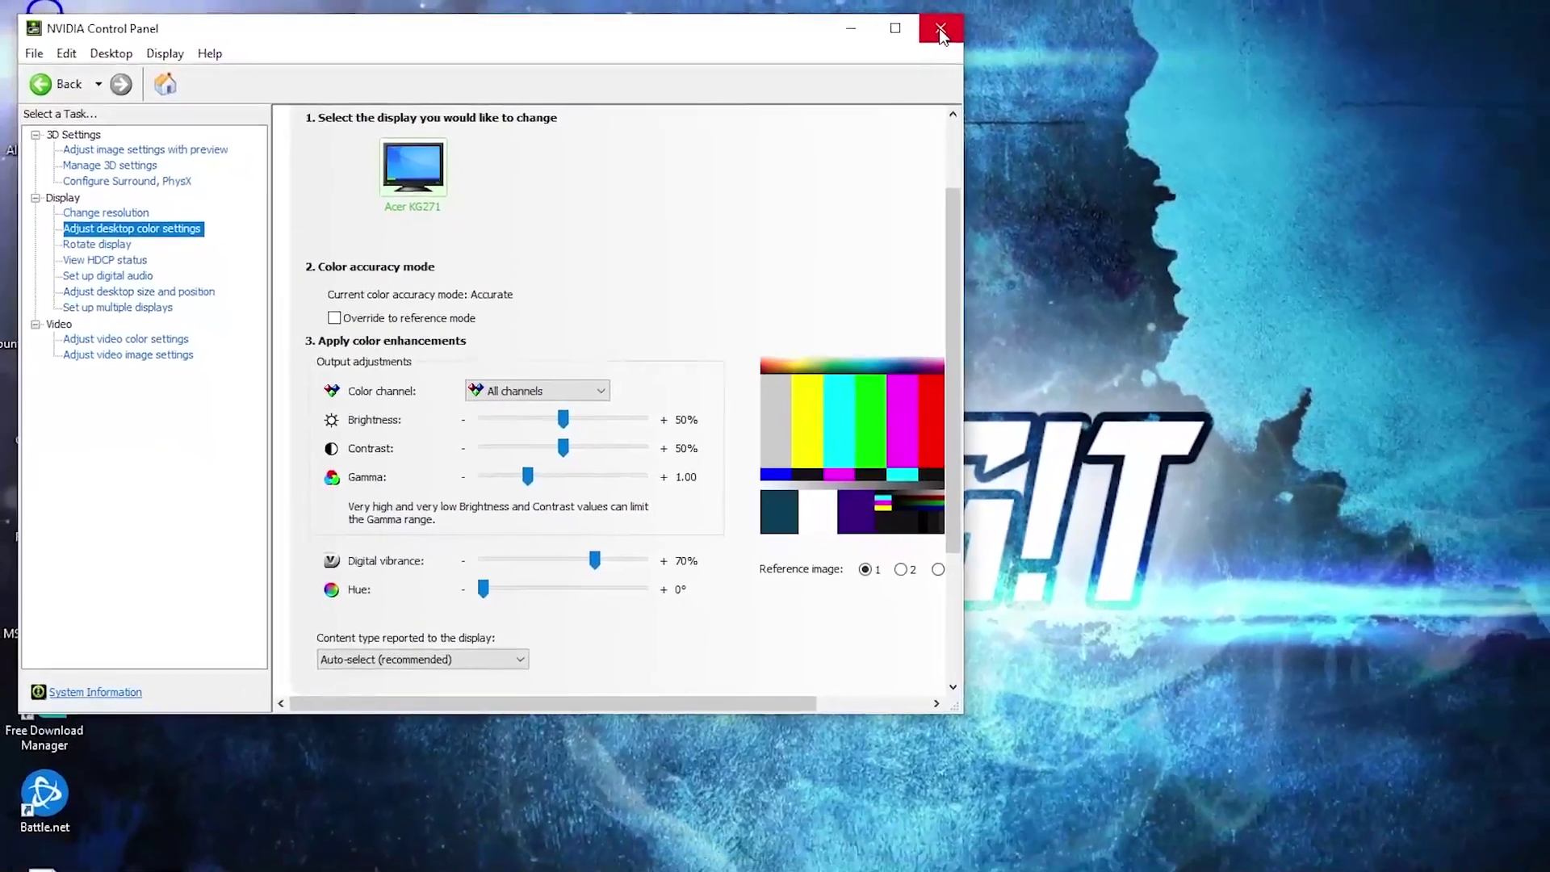
pyautogui.click(940, 30)
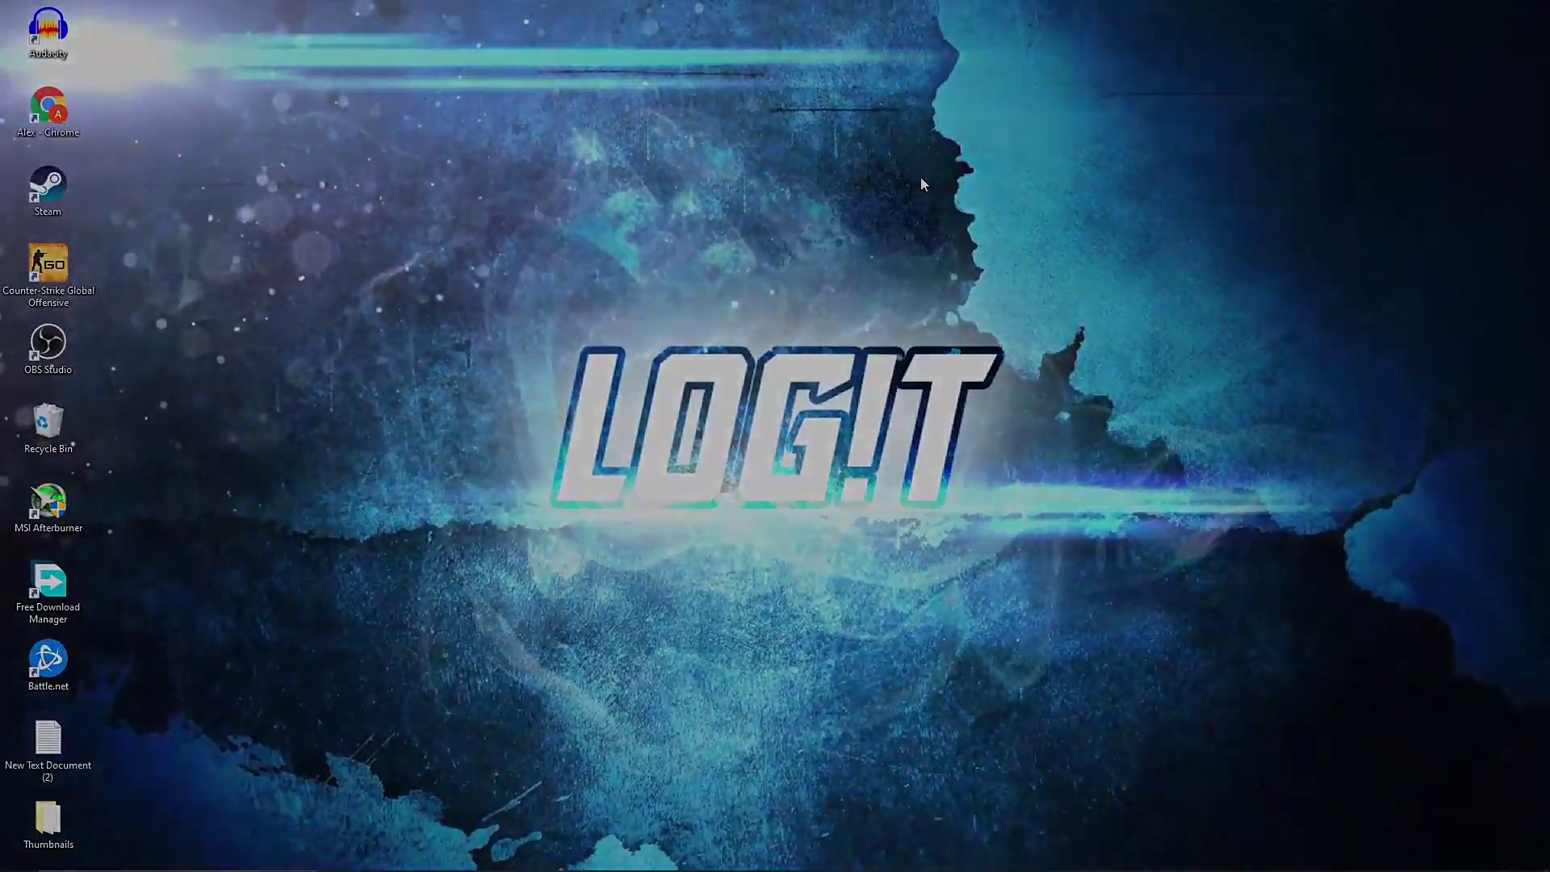